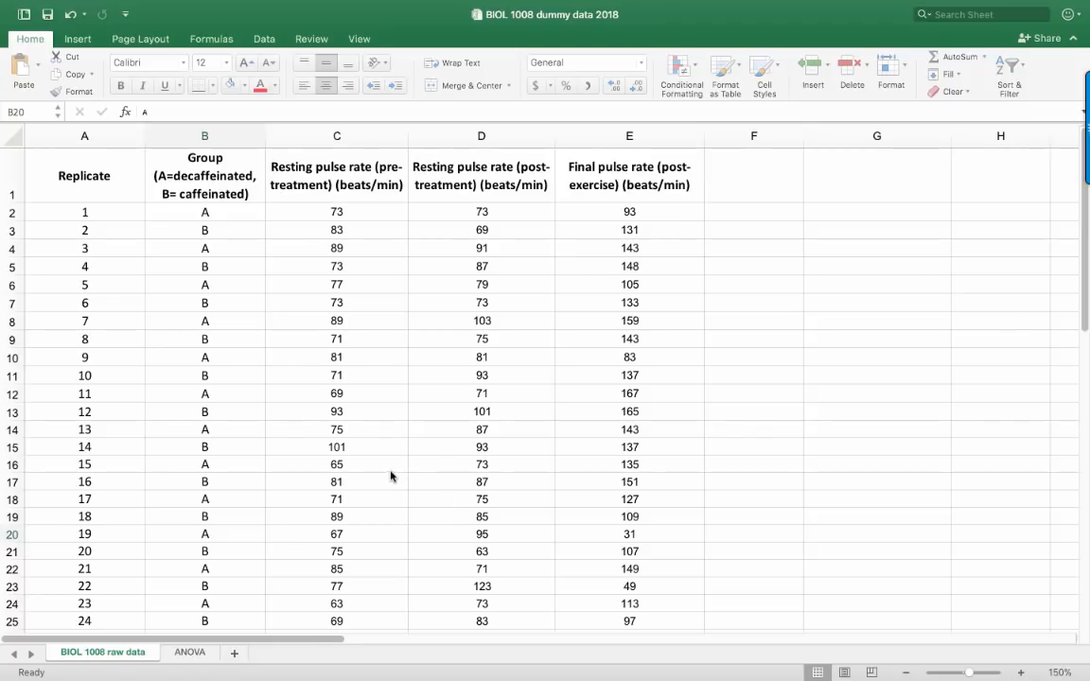
# Sort the whole data table by the Group (A=decaffeinated, B= caffeinated) column, on values from A to Z, keeping the header row
pyautogui.click(343, 448)
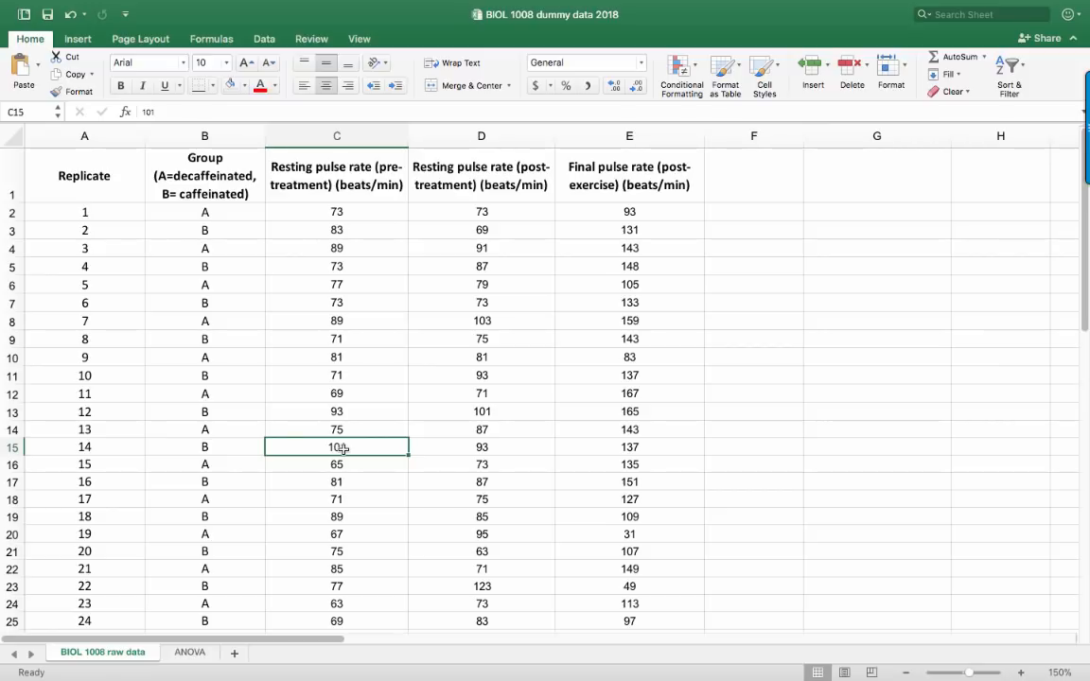
pyautogui.press('super+a')
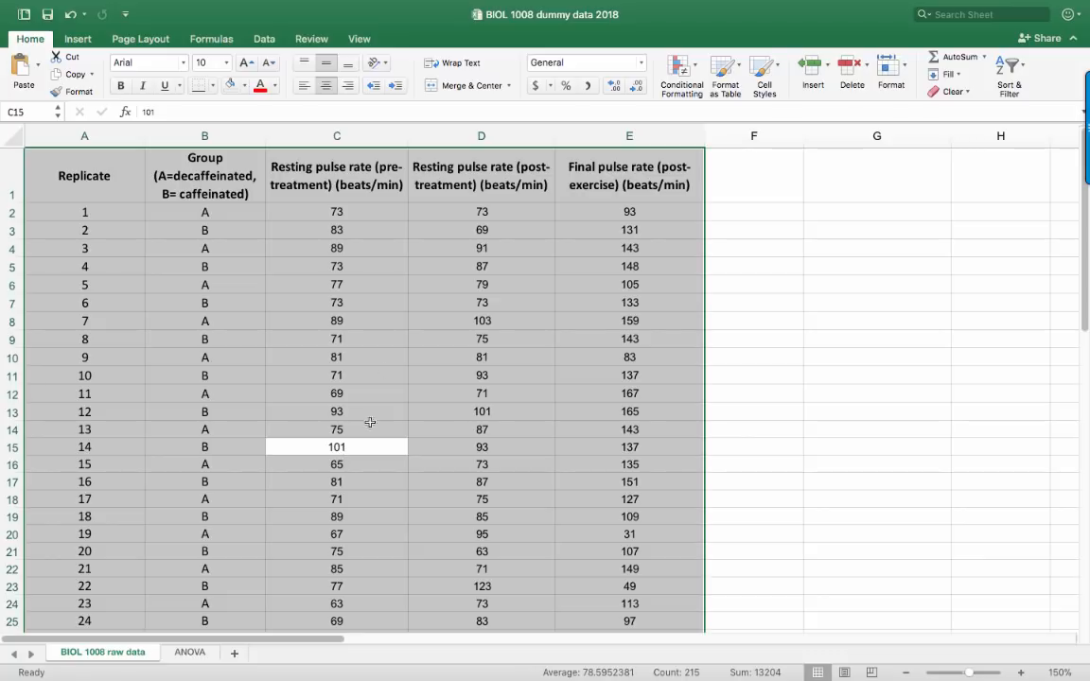
pyautogui.click(264, 39)
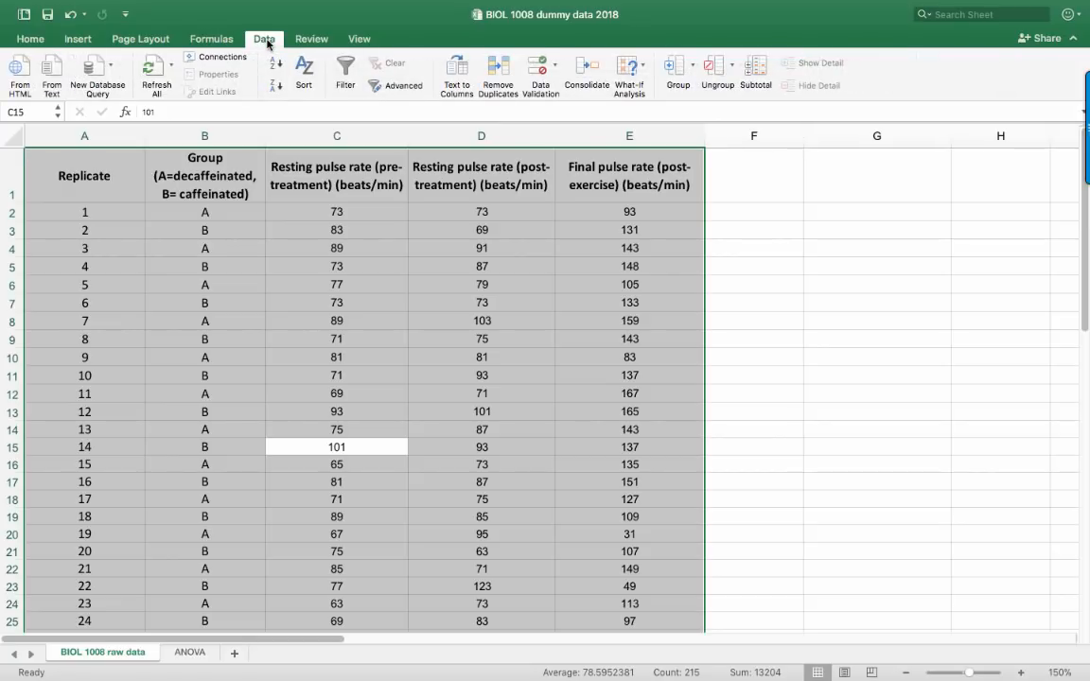
pyautogui.click(305, 72)
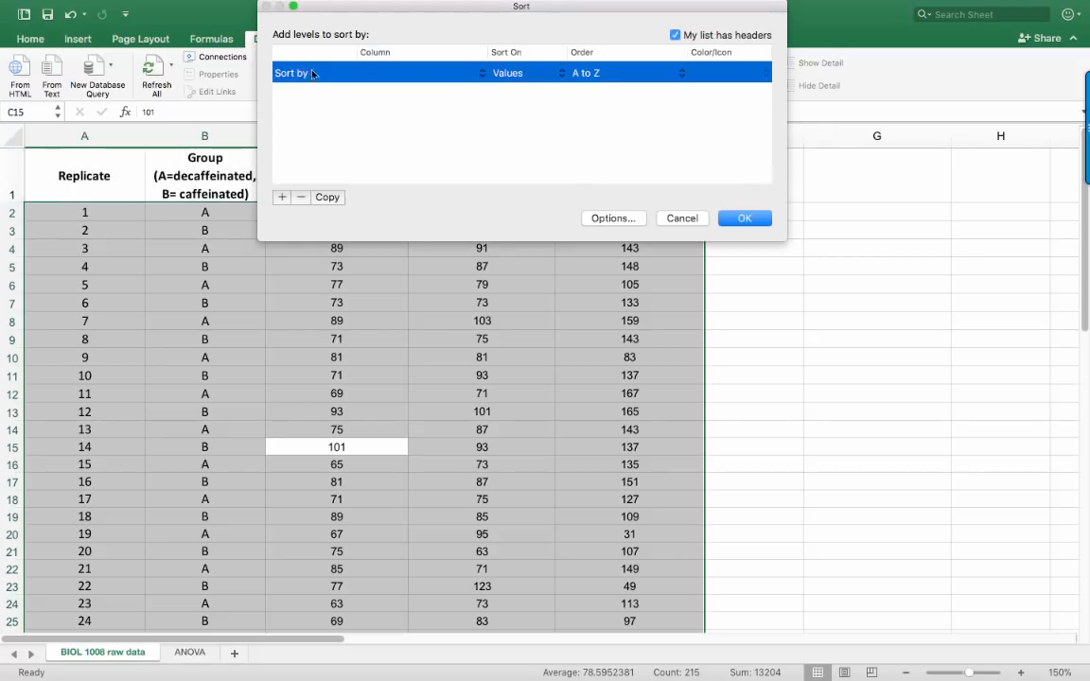
pyautogui.moveTo(479, 15); pyautogui.dragTo(531, 230)
pyautogui.click(512, 287)
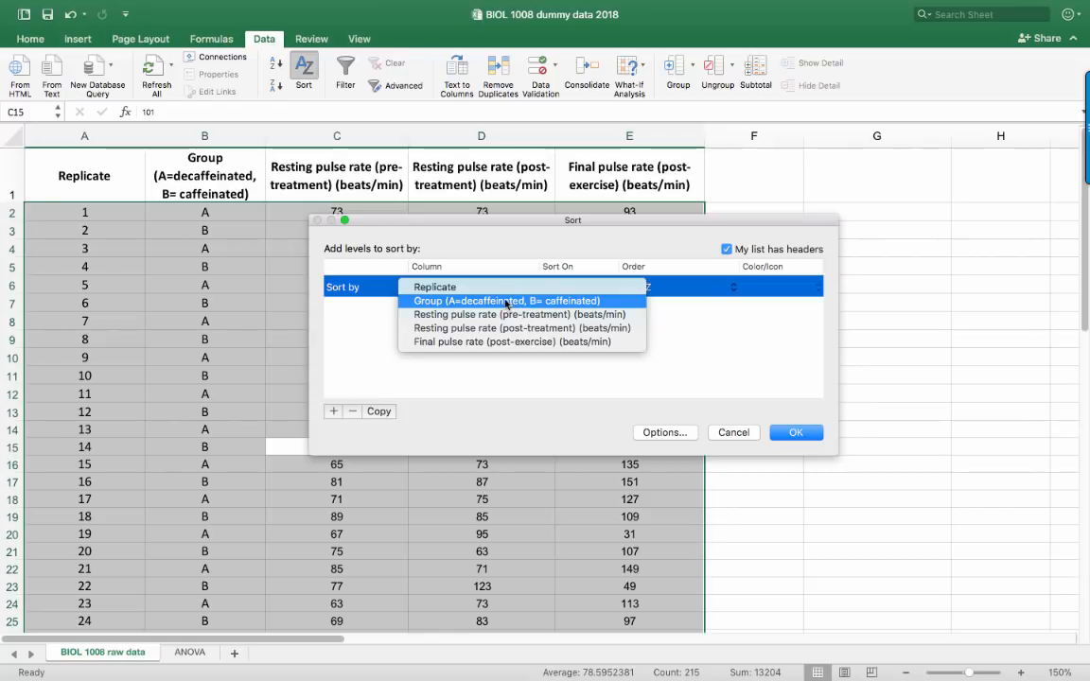
pyautogui.click(486, 300)
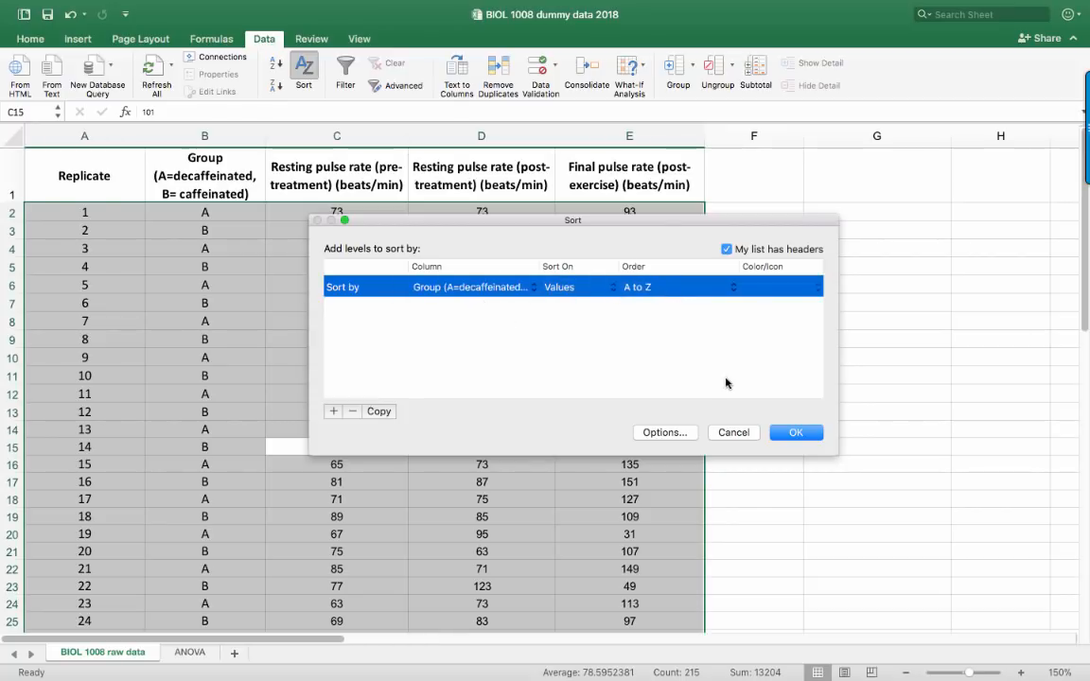
pyautogui.click(800, 434)
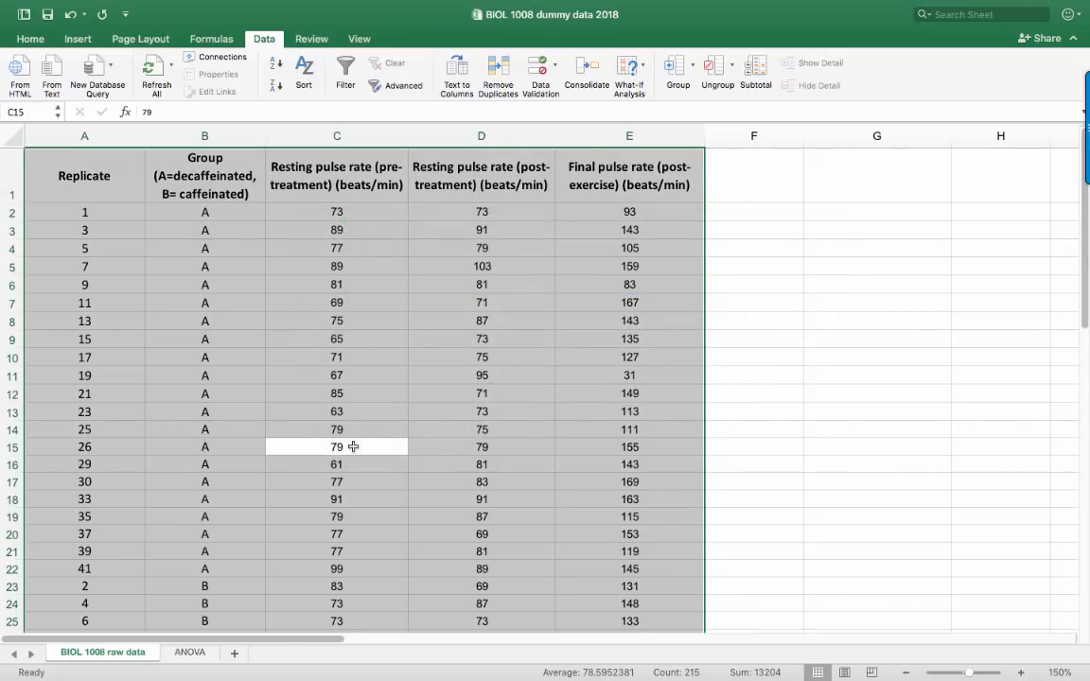
pyautogui.click(163, 311)
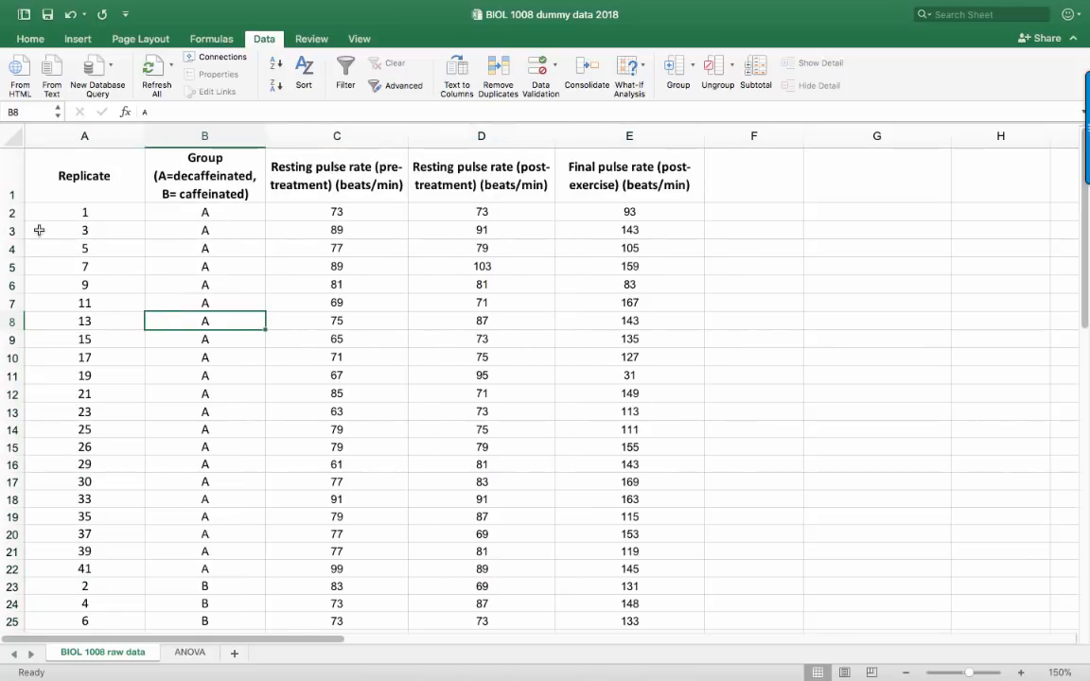
# Highlight the group A rows 2 to 22 and look through the group B rows below them
pyautogui.click(11, 210)
pyautogui.keyDown('shift'); pyautogui.click(11, 551); pyautogui.keyUp('shift')
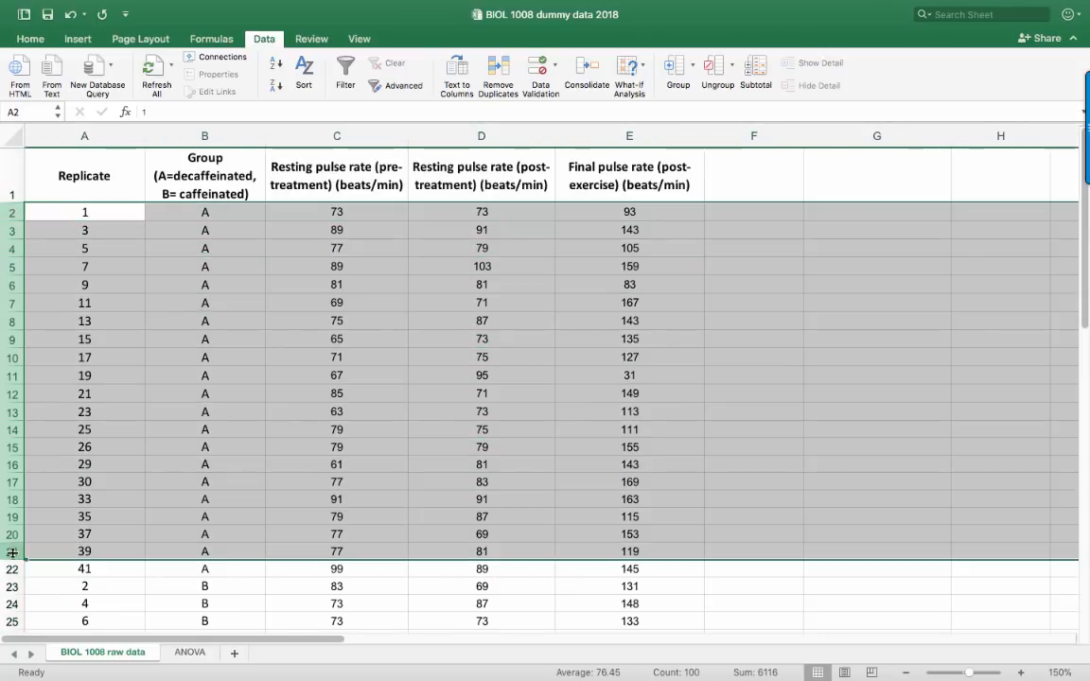
pyautogui.keyDown('shift'); pyautogui.click(14, 568); pyautogui.keyUp('shift')
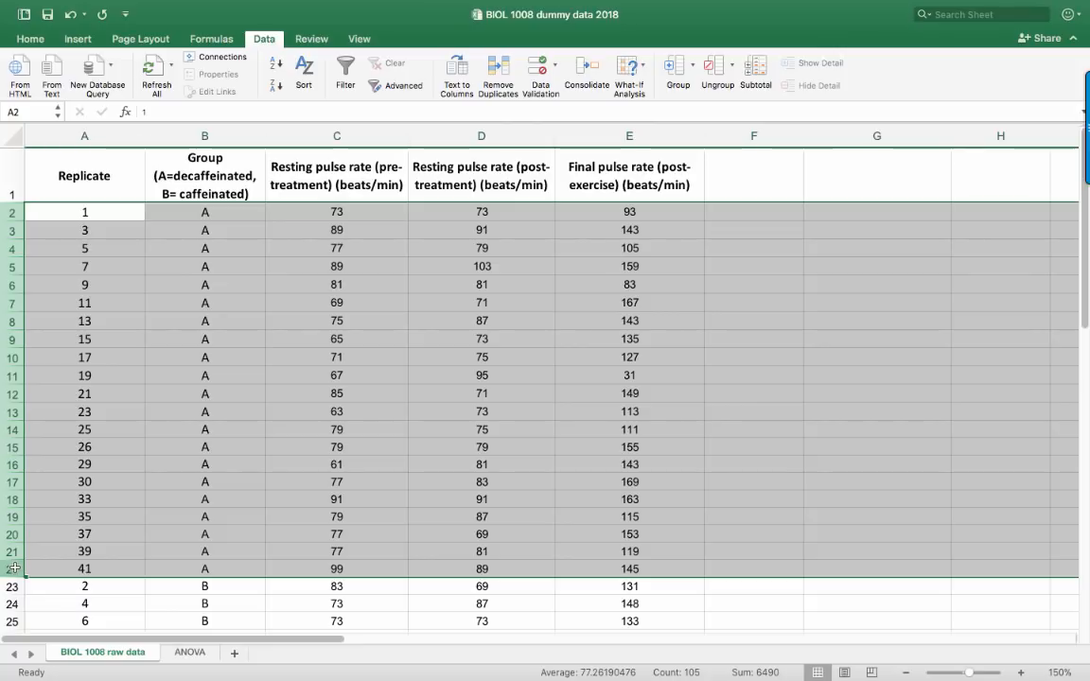
pyautogui.scroll(-6, 157, 549)
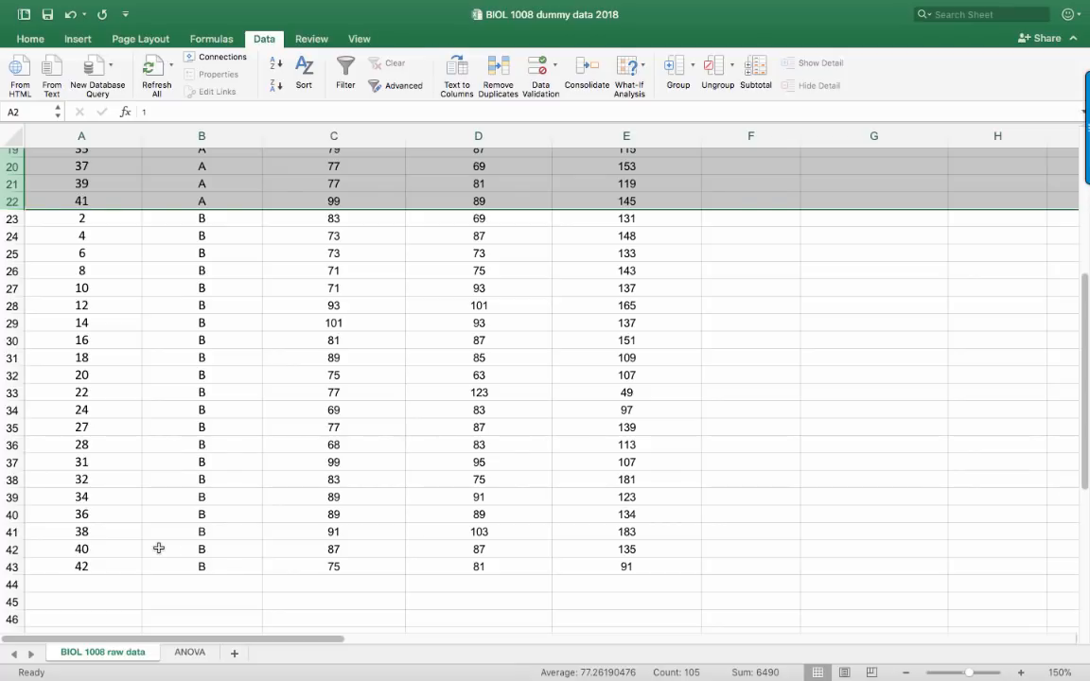
pyautogui.click(200, 515)
pyautogui.scroll(10, 145, 519)
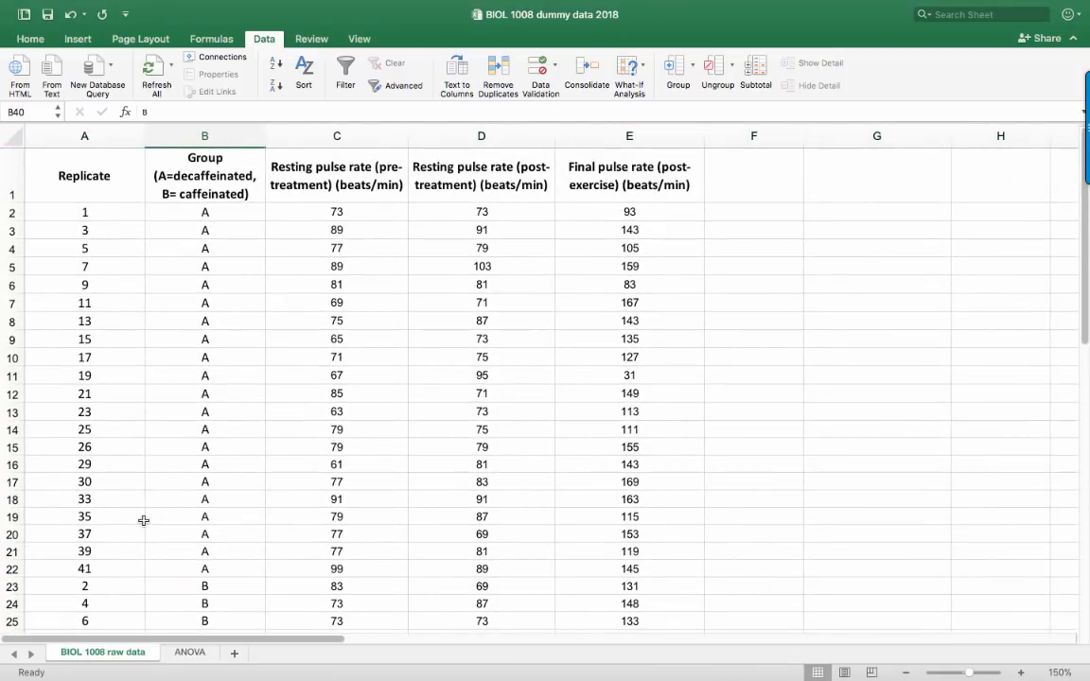
# Freeze the panes above row 2 so the header row stays in place, and check it by moving through the data
pyautogui.click(12, 212)
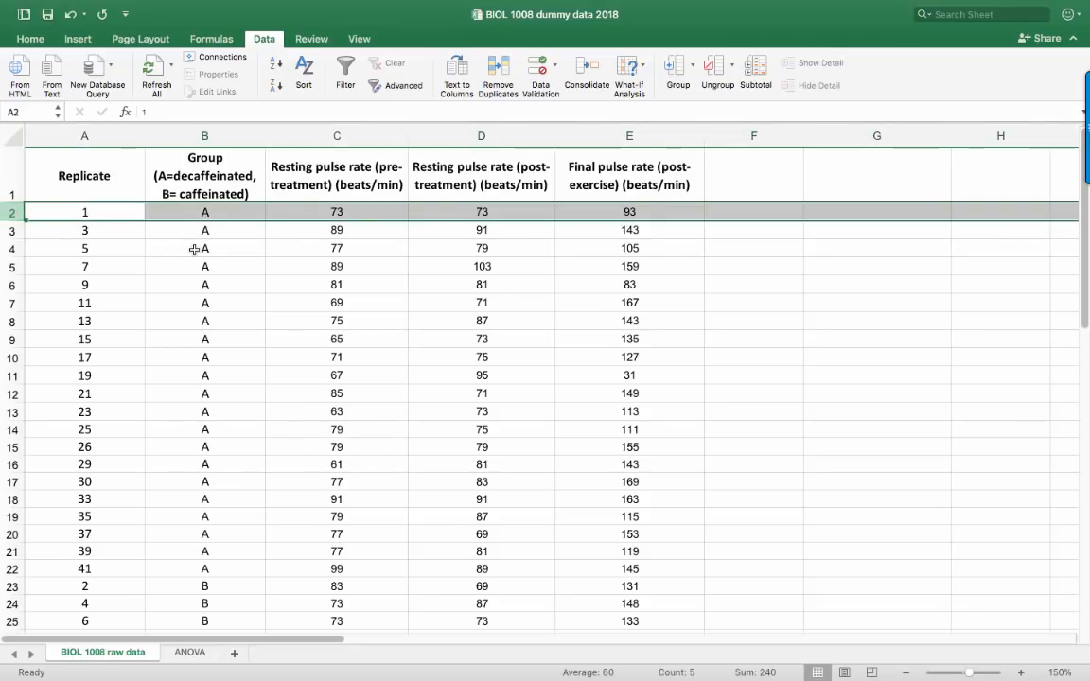
pyautogui.click(360, 42)
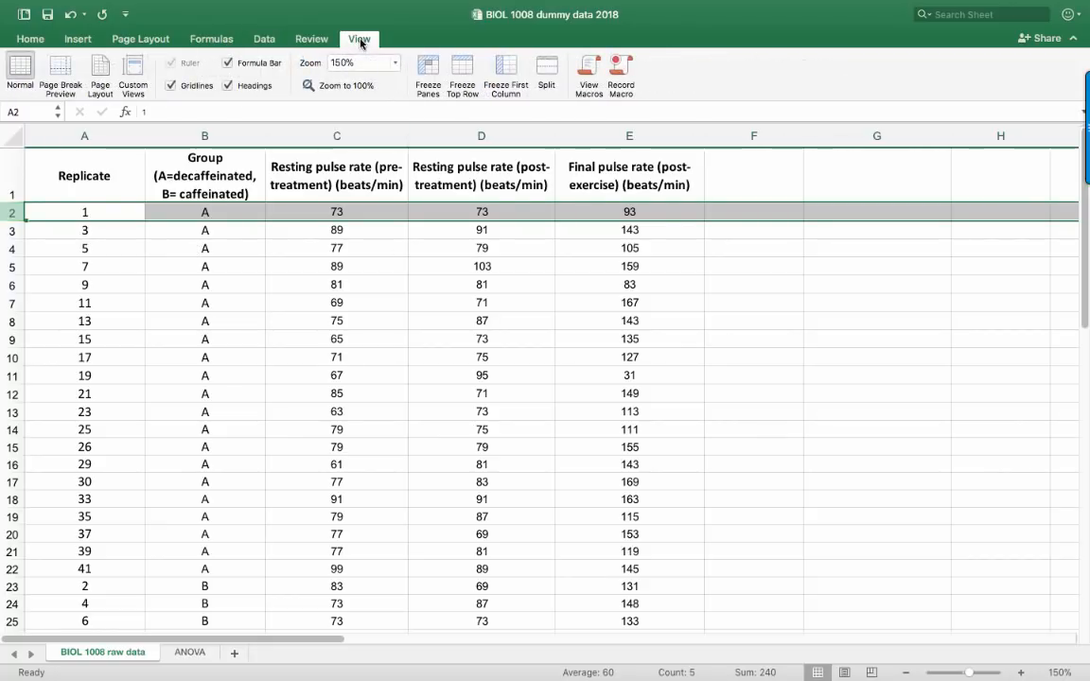
pyautogui.click(427, 75)
pyautogui.click(413, 277)
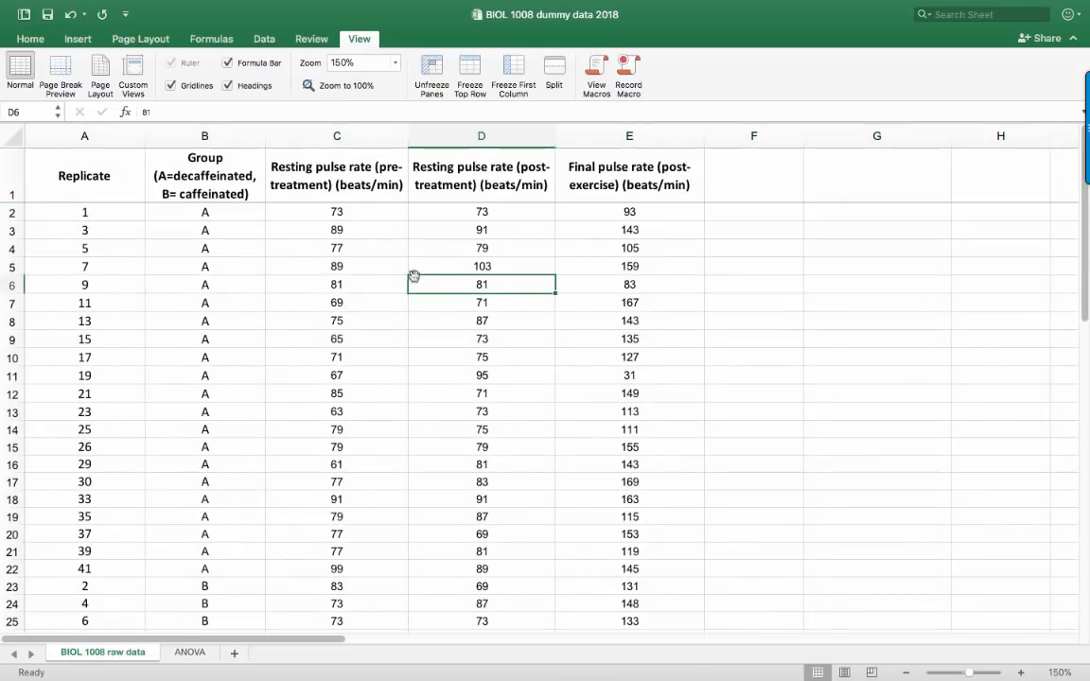
pyautogui.scroll(-10, 413, 277)
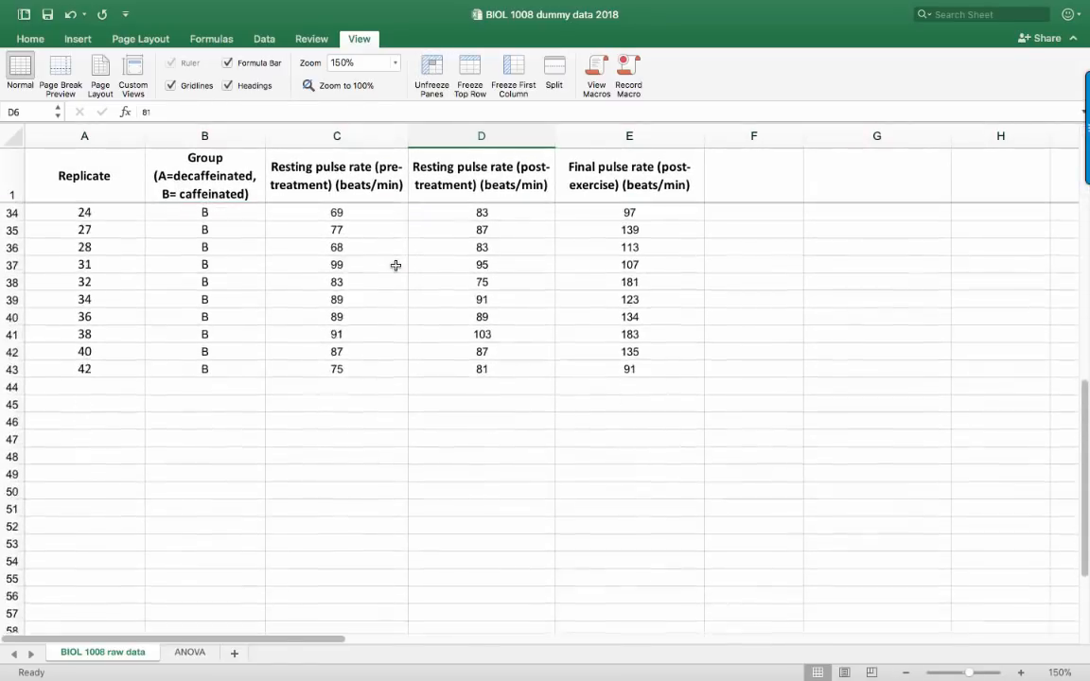
pyautogui.scroll(5, 395, 266)
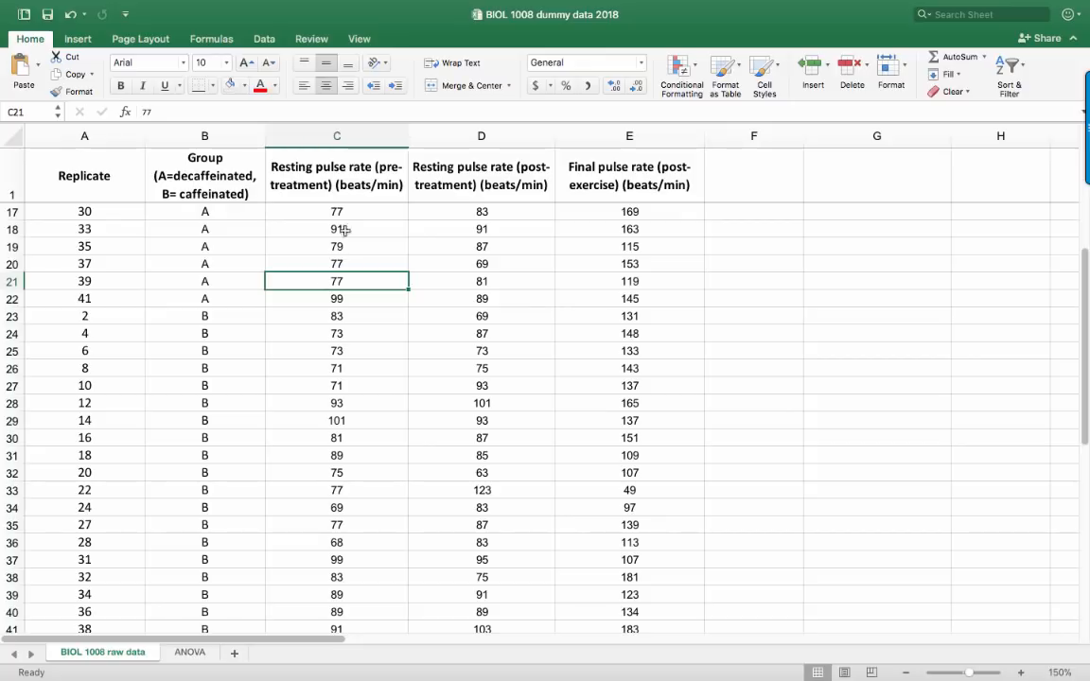
# Copy the three pulse rate headings from C1:E1 into F1:H1
pyautogui.moveTo(305, 165); pyautogui.dragTo(603, 183)
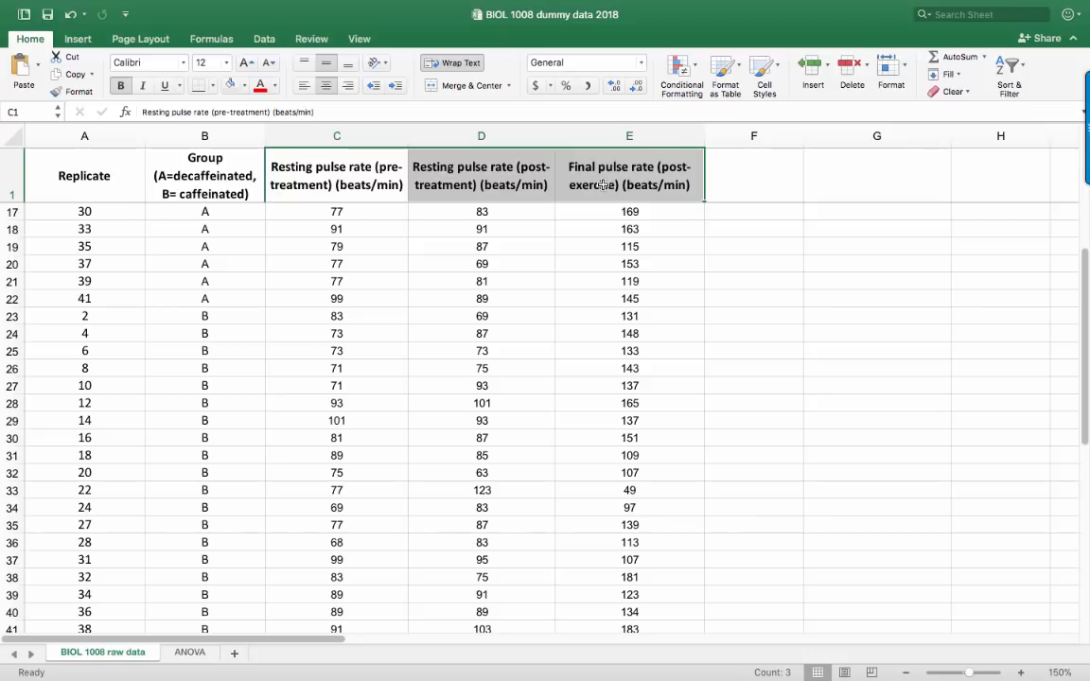
pyautogui.press('super+c')
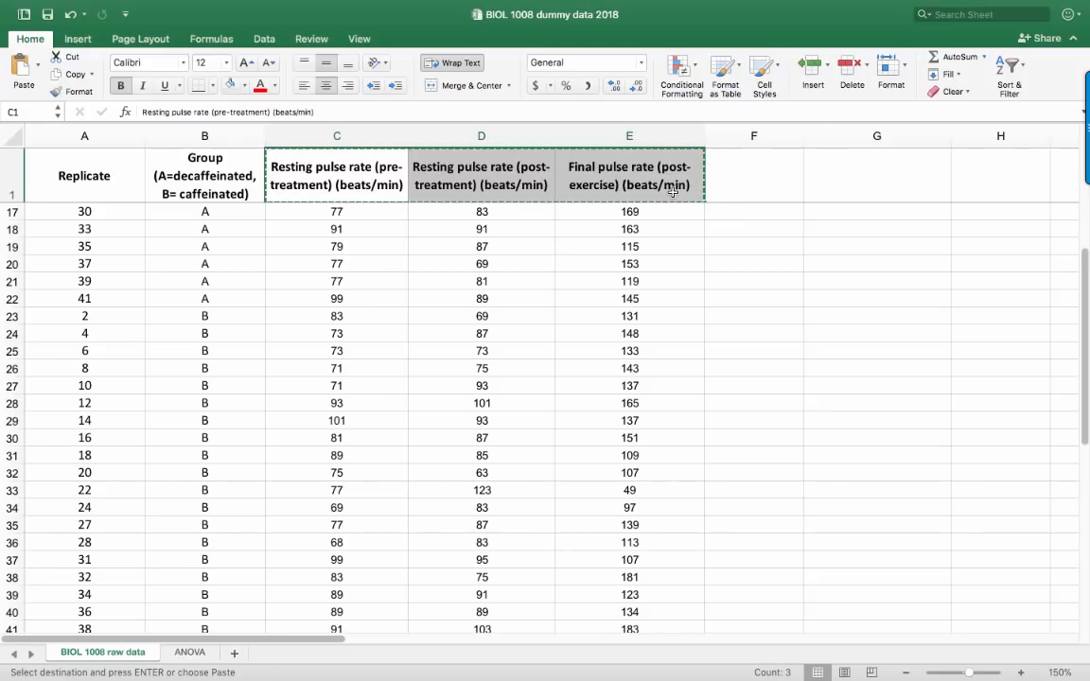
pyautogui.click(726, 184)
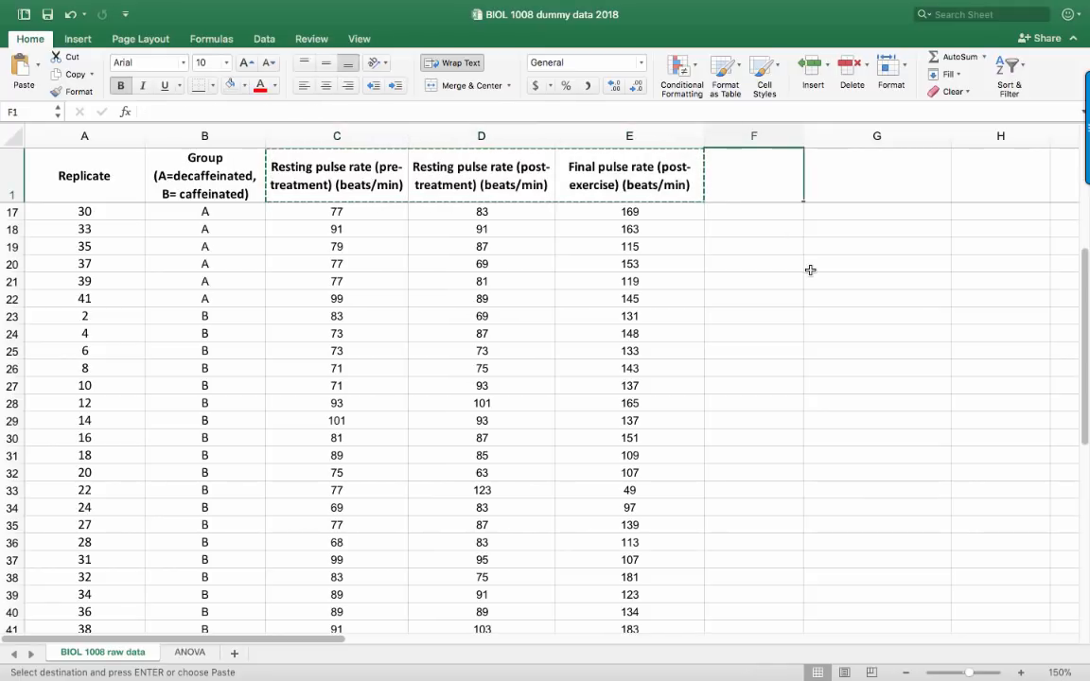
pyautogui.press('super+v')
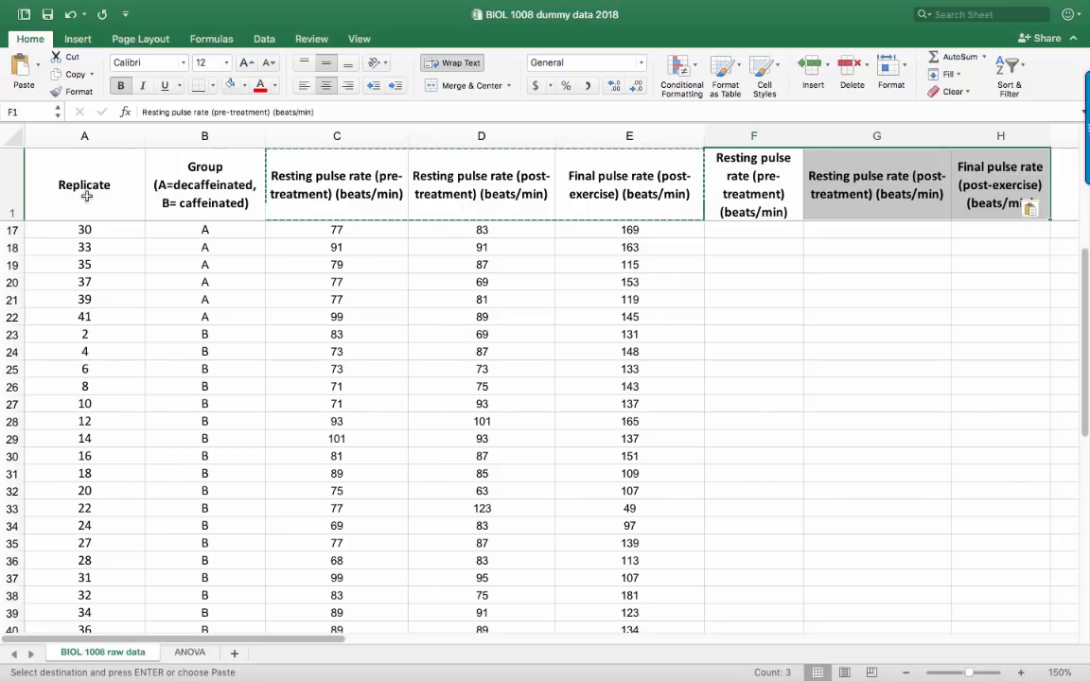
# Insert a blank row above the header row
pyautogui.click(12, 184)
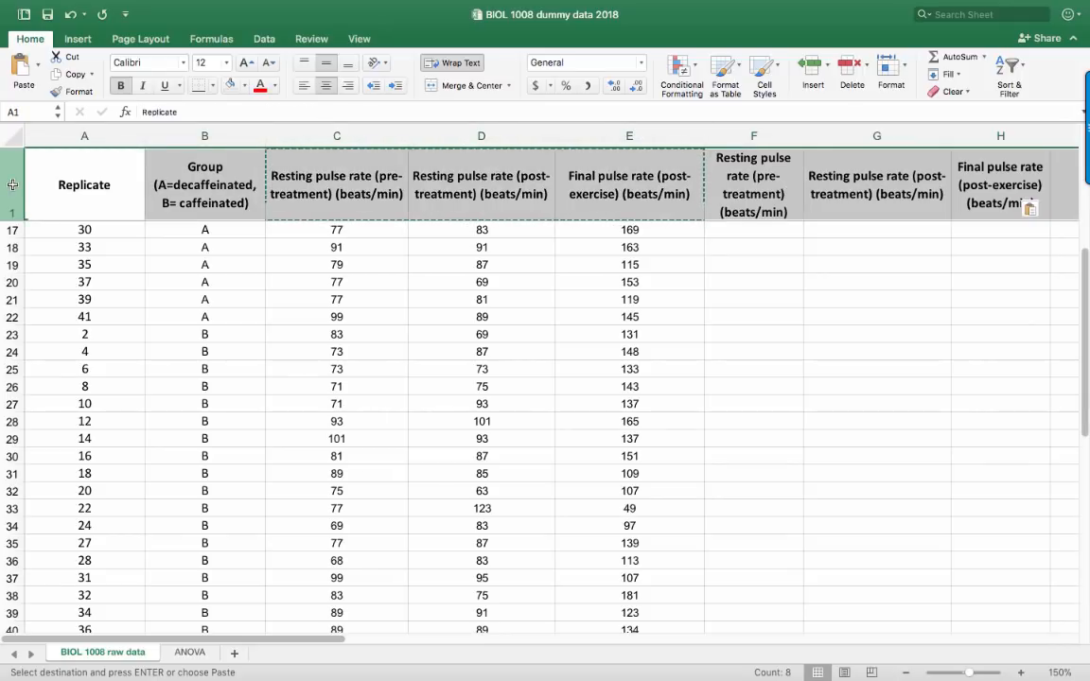
pyautogui.rightClick(13, 185)
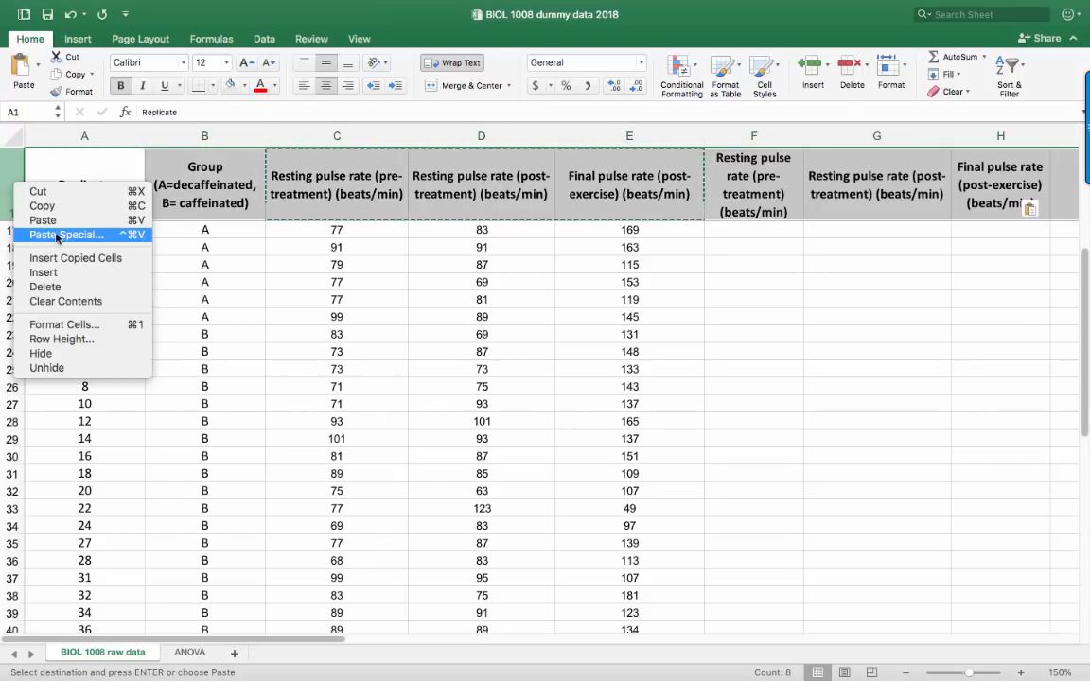
pyautogui.click(67, 274)
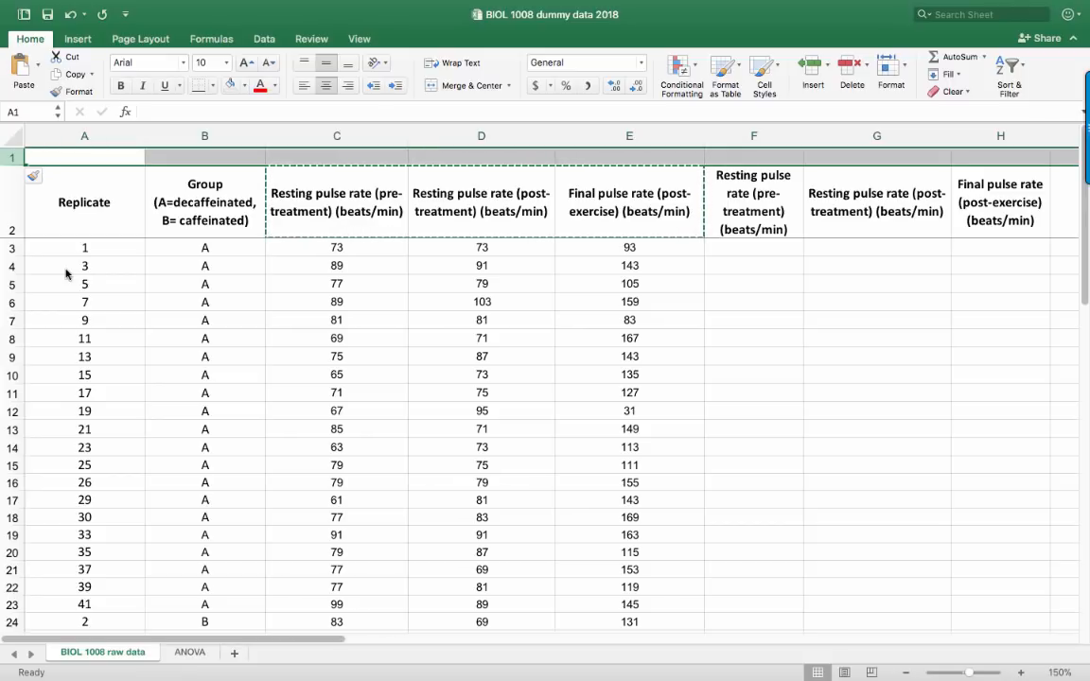
pyautogui.click(312, 284)
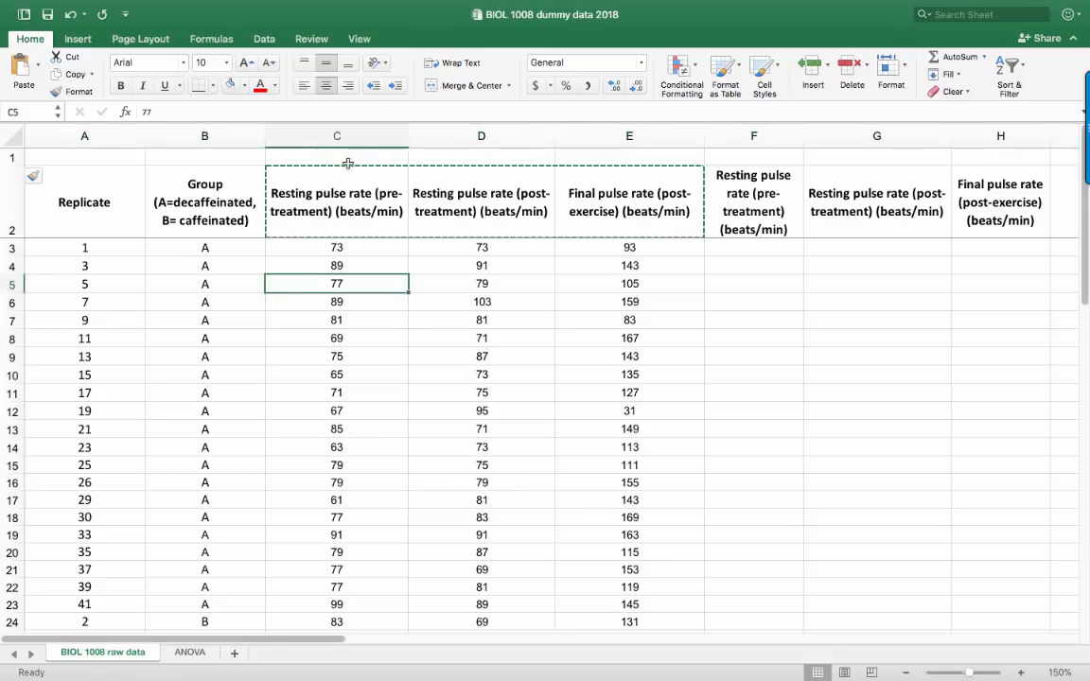
pyautogui.click(332, 138)
pyautogui.moveTo(333, 138); pyautogui.dragTo(611, 138)
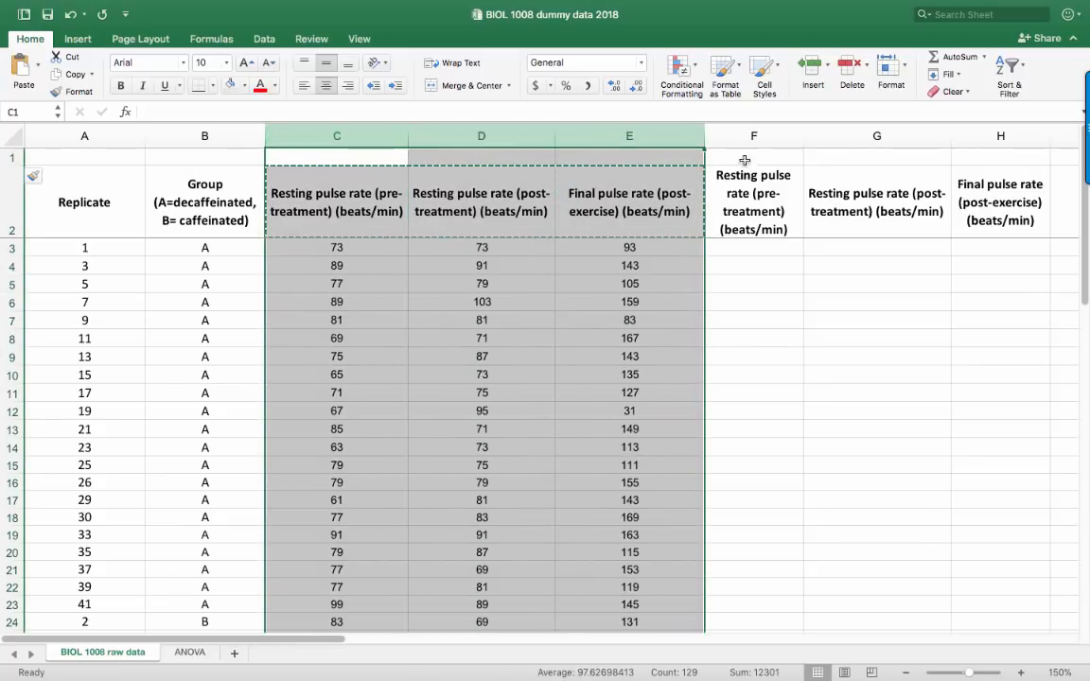
pyautogui.moveTo(747, 138); pyautogui.dragTo(996, 137)
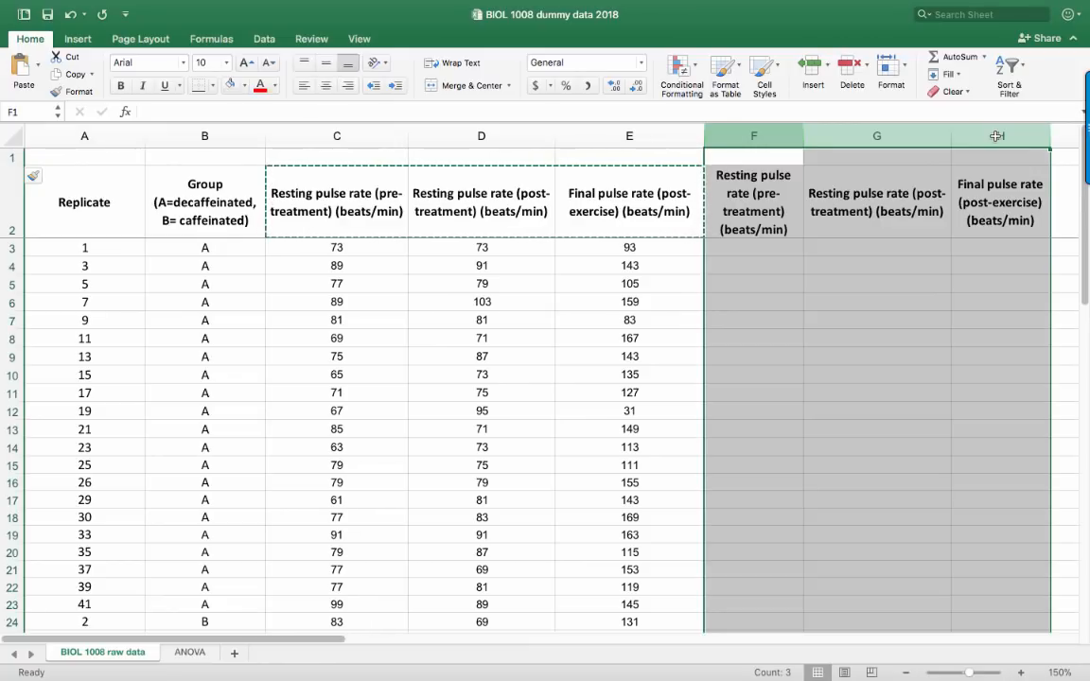
pyautogui.click(629, 202)
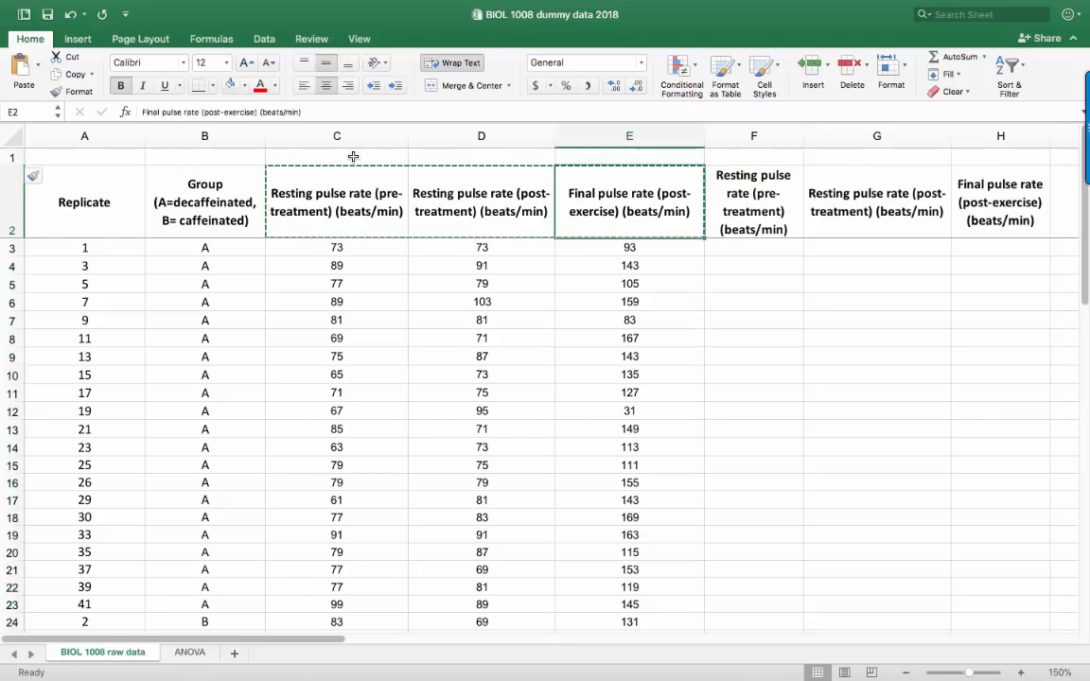
# Merge and centre cells C1:E1 above the original pulse rate headings and label them "Decaffeinated"
pyautogui.moveTo(354, 156); pyautogui.dragTo(587, 156)
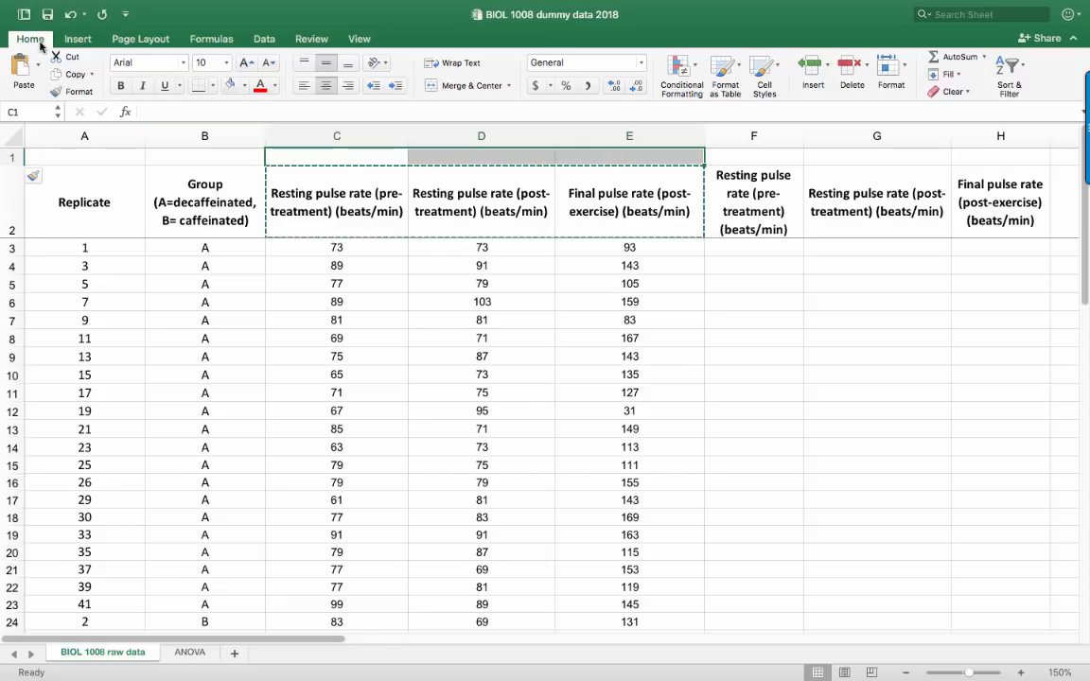
pyautogui.click(442, 90)
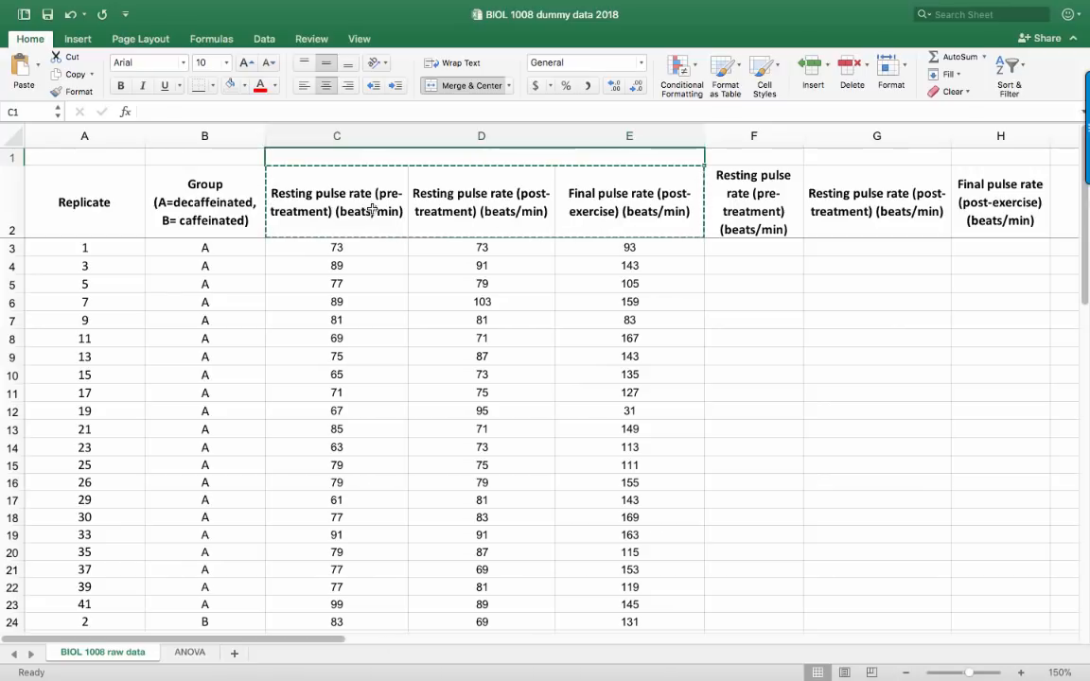
pyautogui.write('D')
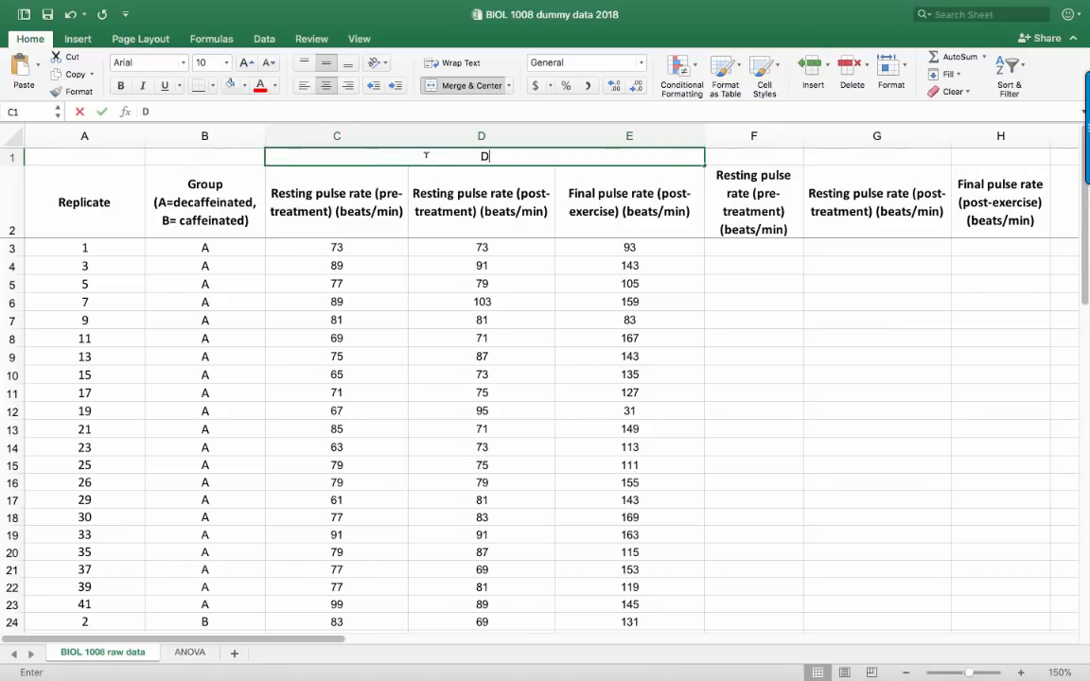
pyautogui.write('ecaffeinated')
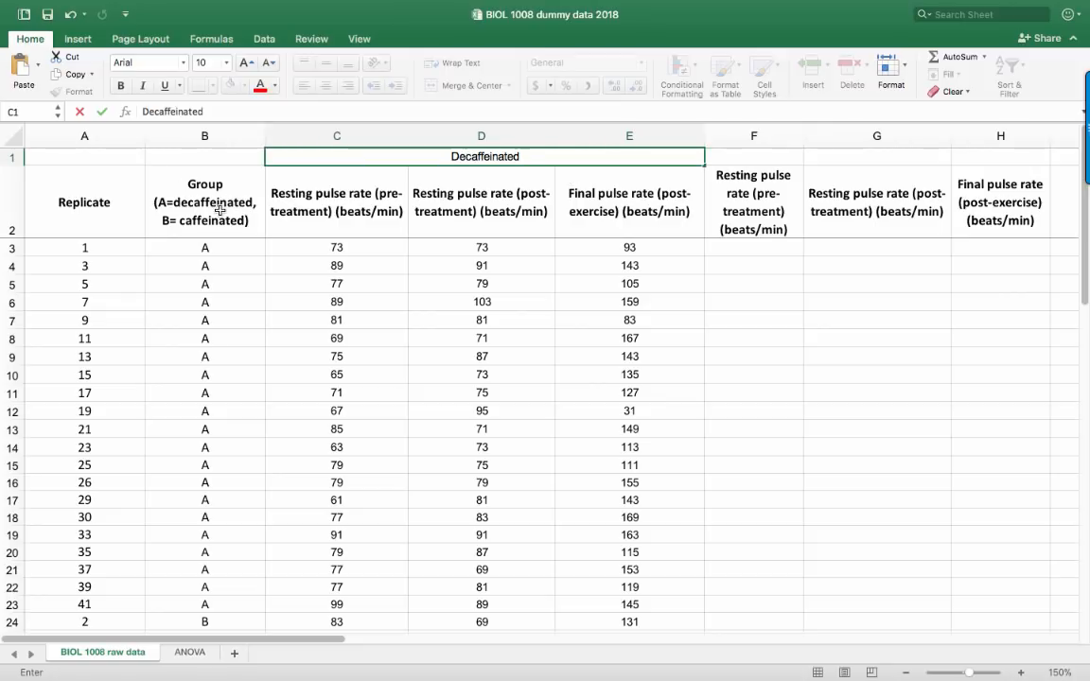
pyautogui.click(478, 208)
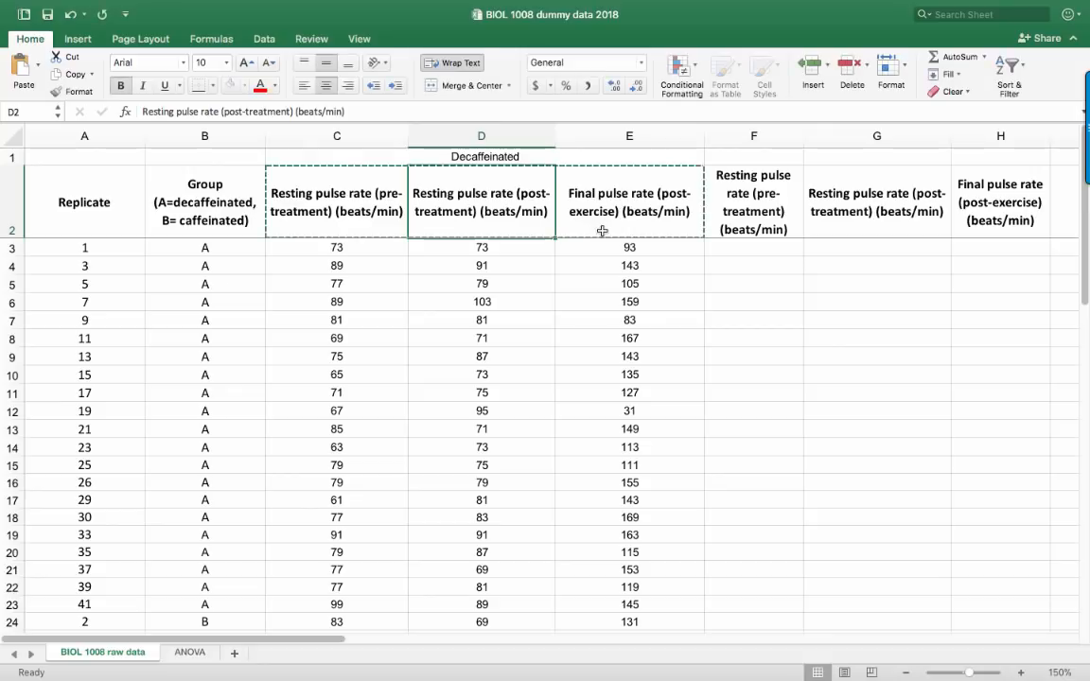
# Merge and centre cells F1:H1 above the copied pulse rate headings and label them "Caffeinated"
pyautogui.moveTo(774, 156); pyautogui.dragTo(976, 157)
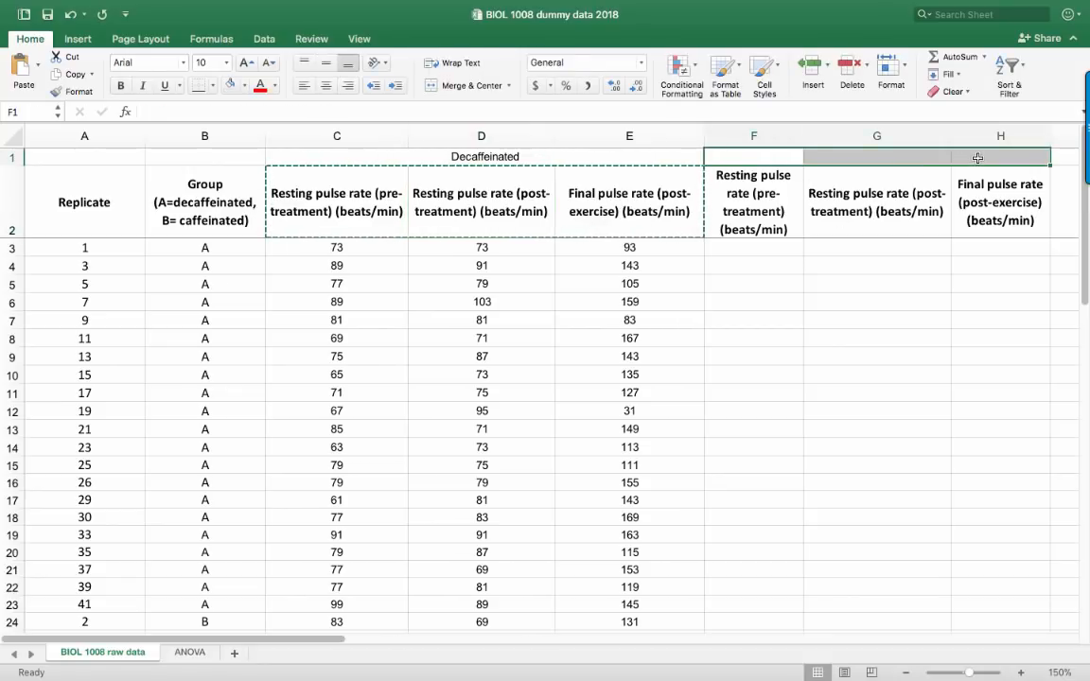
pyautogui.click(471, 85)
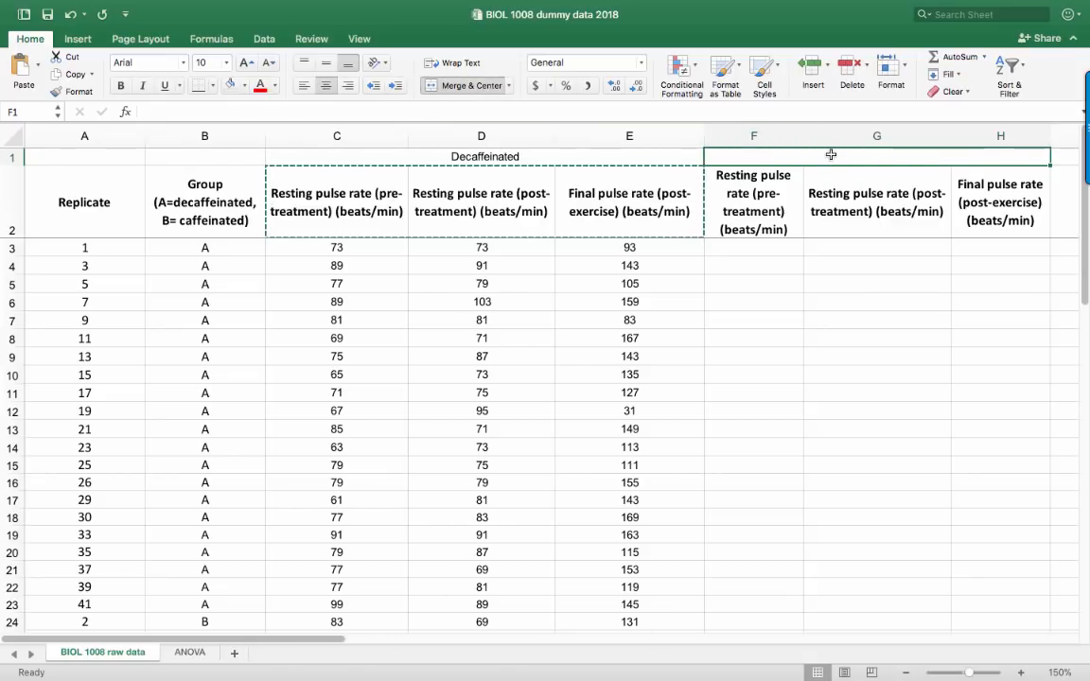
pyautogui.write('Ca')
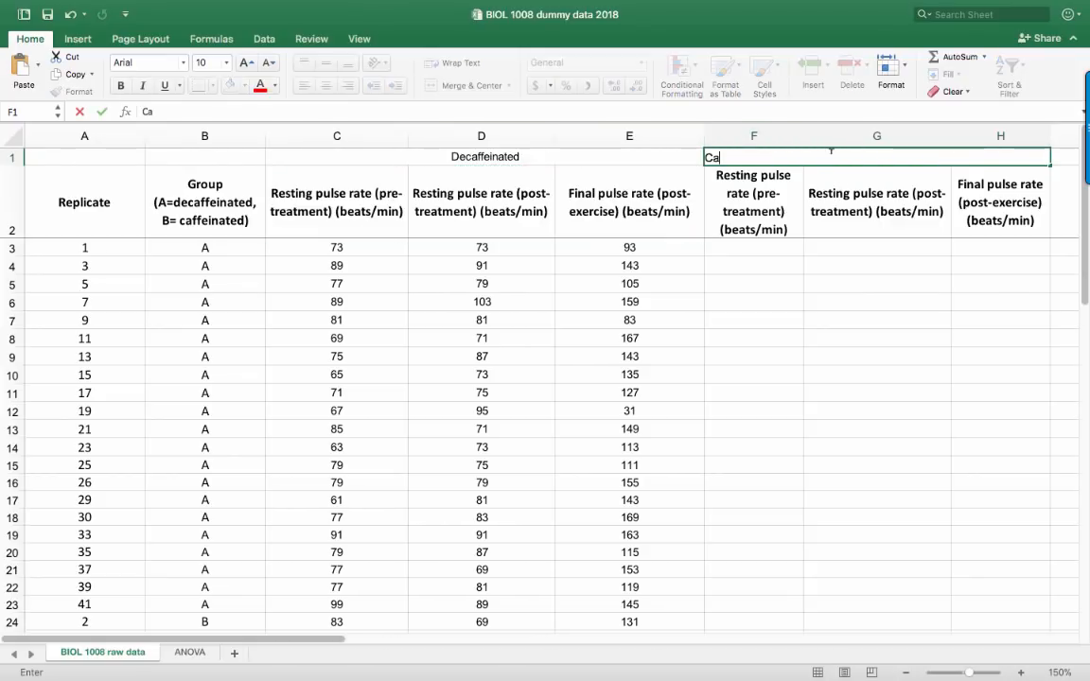
pyautogui.write('ffeinated')
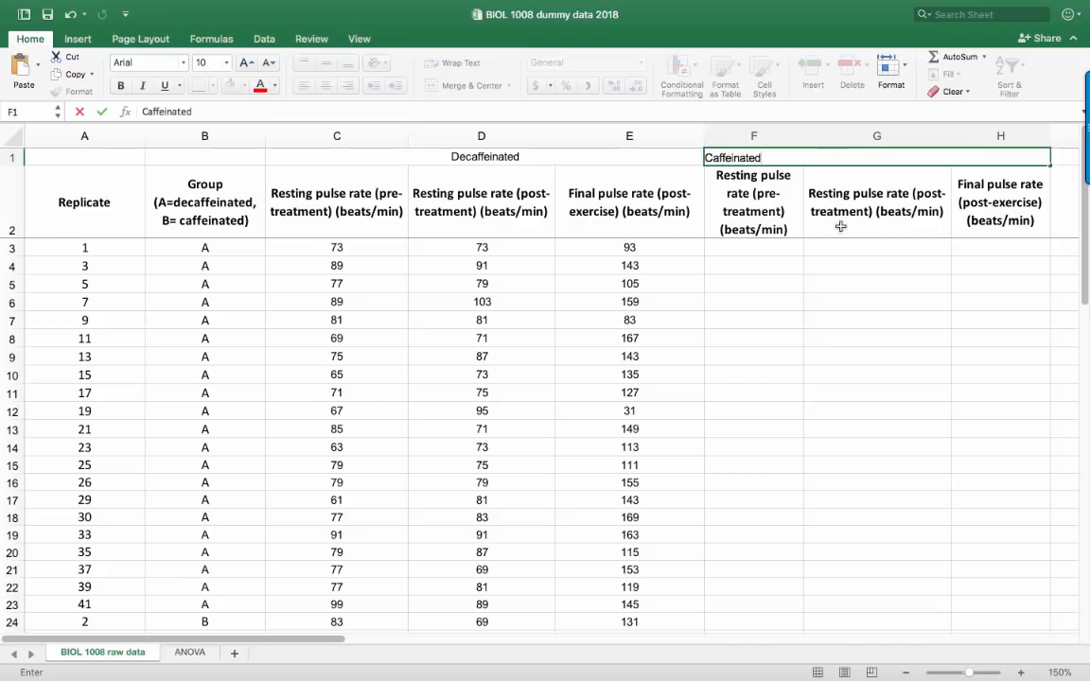
pyautogui.click(840, 301)
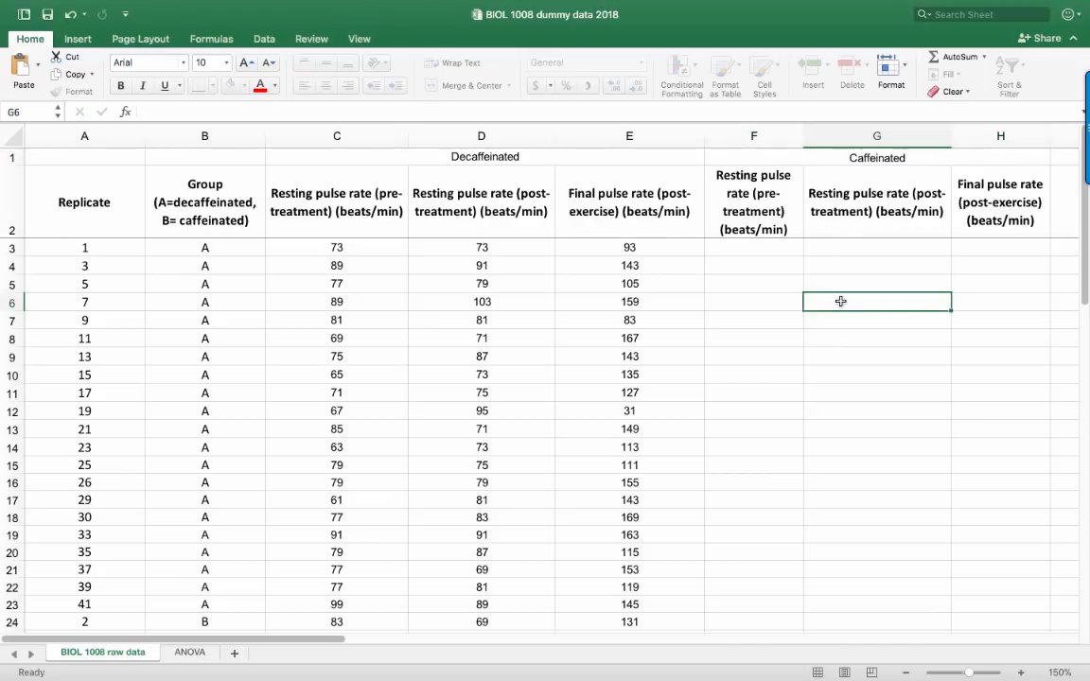
# Make the "Decaffeinated" and "Caffeinated" labels in row 1 bold
pyautogui.moveTo(747, 158); pyautogui.dragTo(585, 158)
pyautogui.press('super+b')
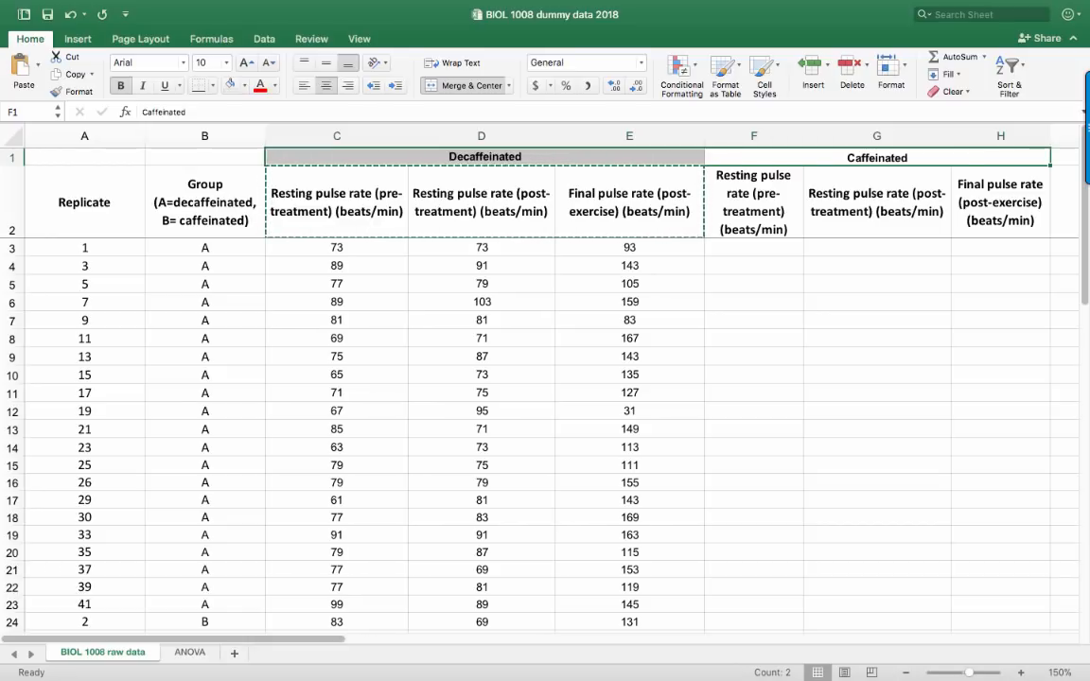
pyautogui.click(369, 445)
pyautogui.scroll(-5, 369, 439)
pyautogui.scroll(-3, 369, 438)
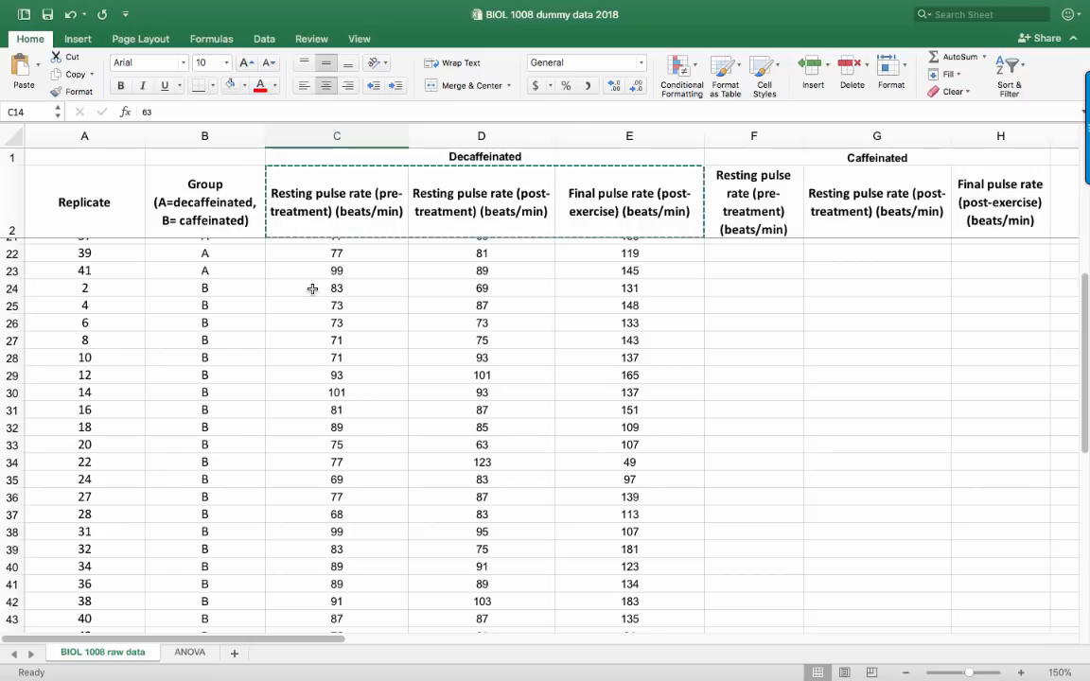
pyautogui.moveTo(311, 287); pyautogui.dragTo(641, 507)
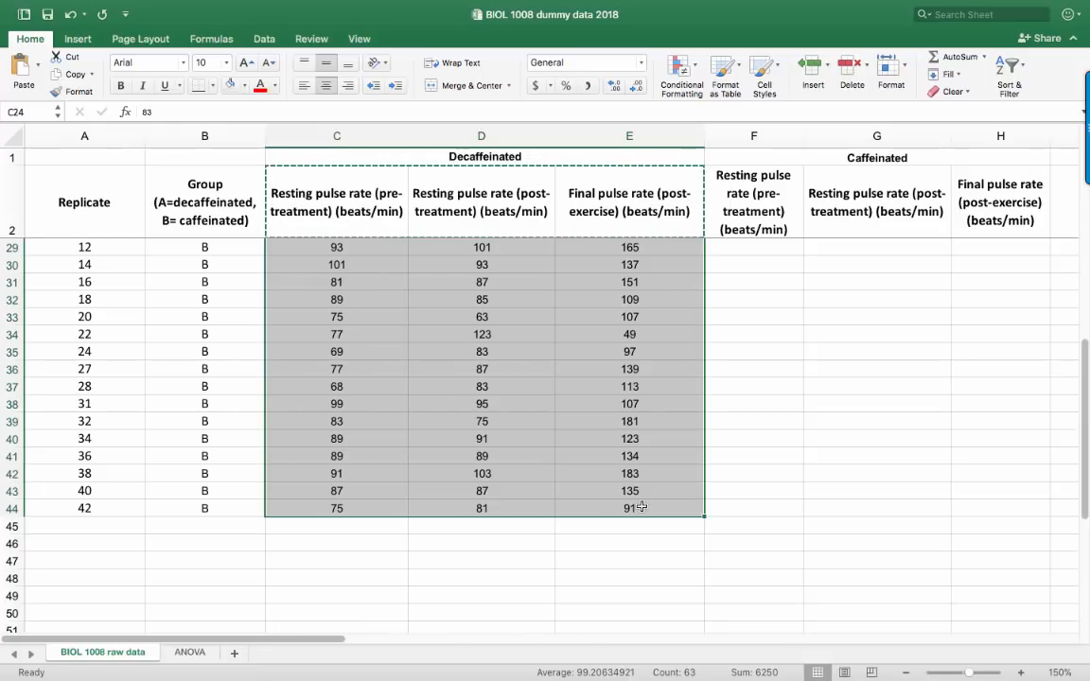
pyautogui.click(636, 491)
pyautogui.scroll(5, 379, 367)
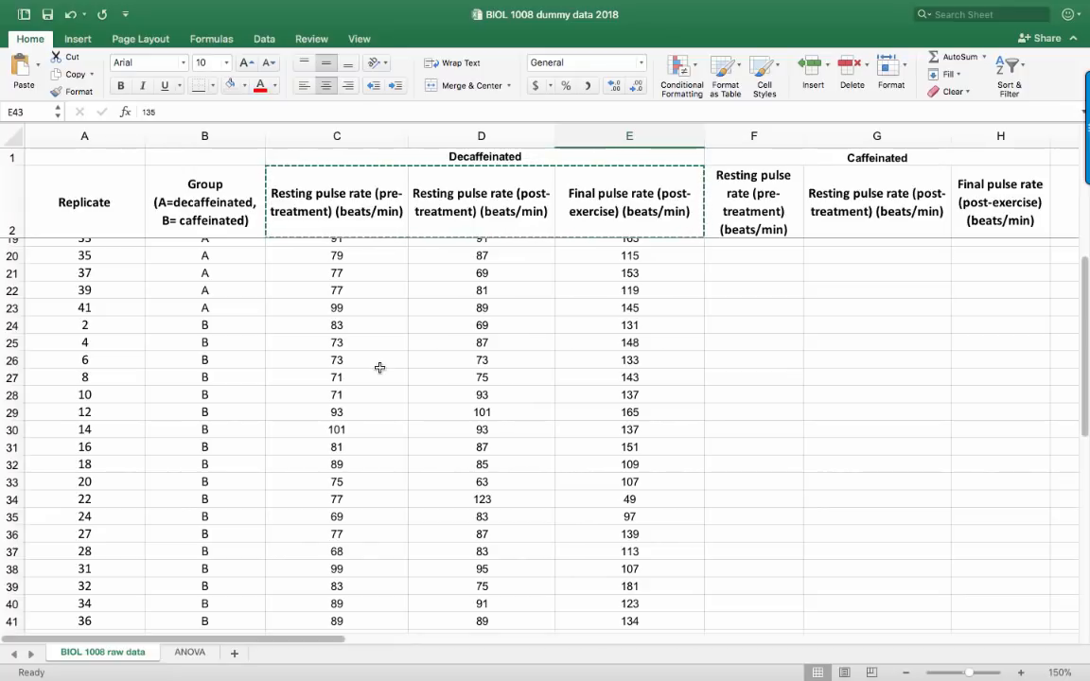
# Copy the group B pulse rates from C24:E44 into the caffeinated columns starting at F3
pyautogui.click(336, 326)
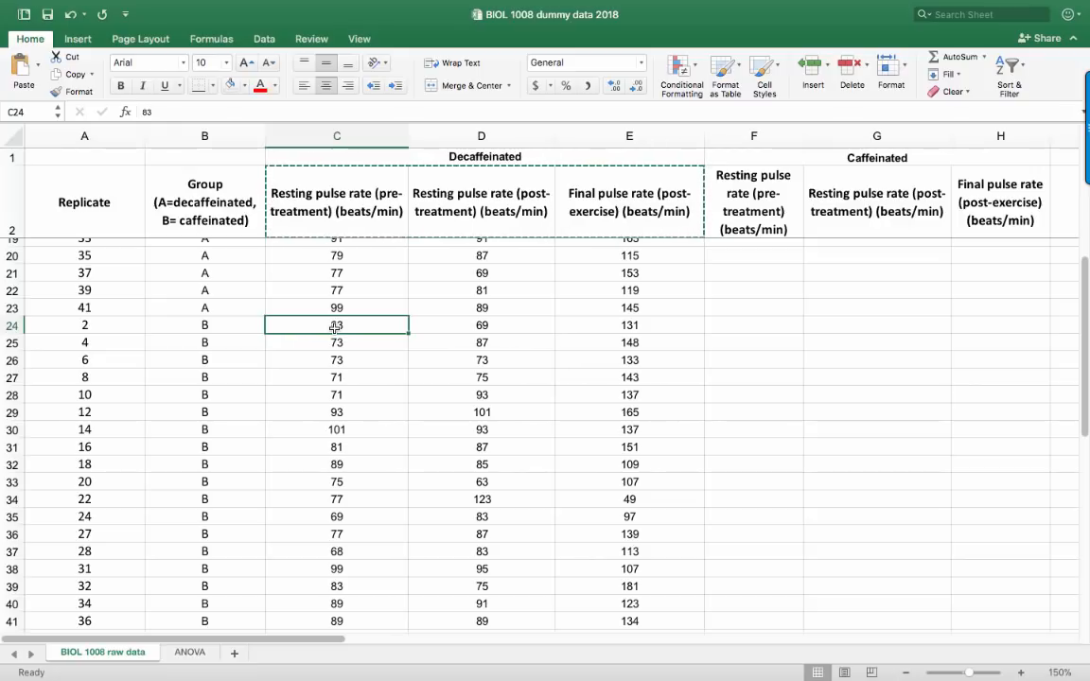
pyautogui.scroll(-5, 427, 367)
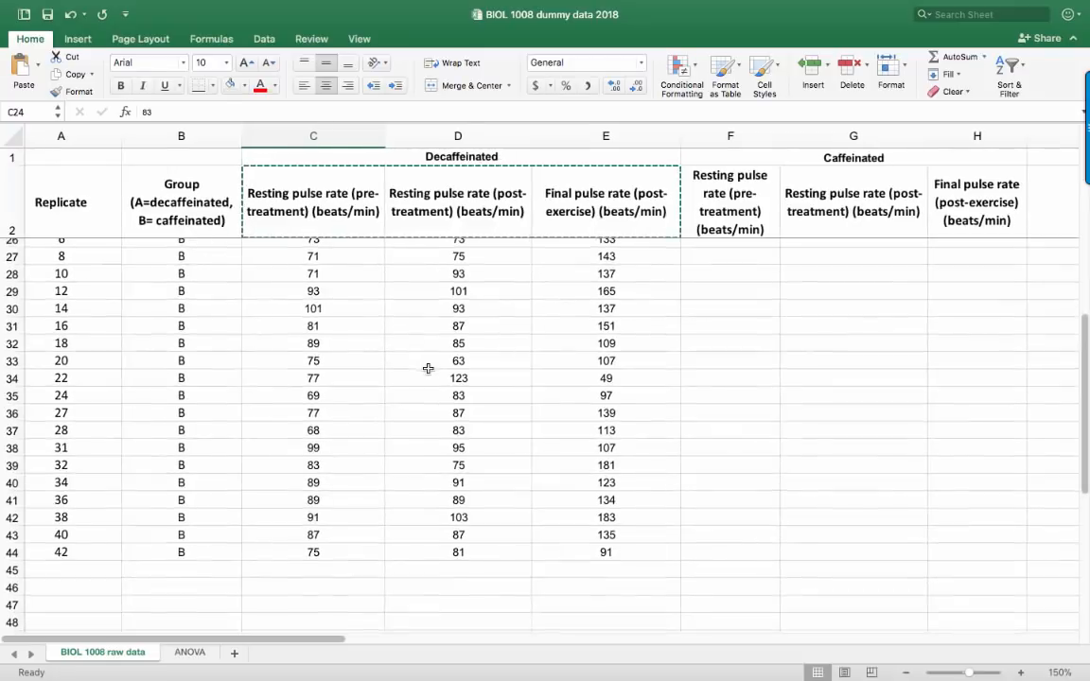
pyautogui.scroll(-1, 427, 368)
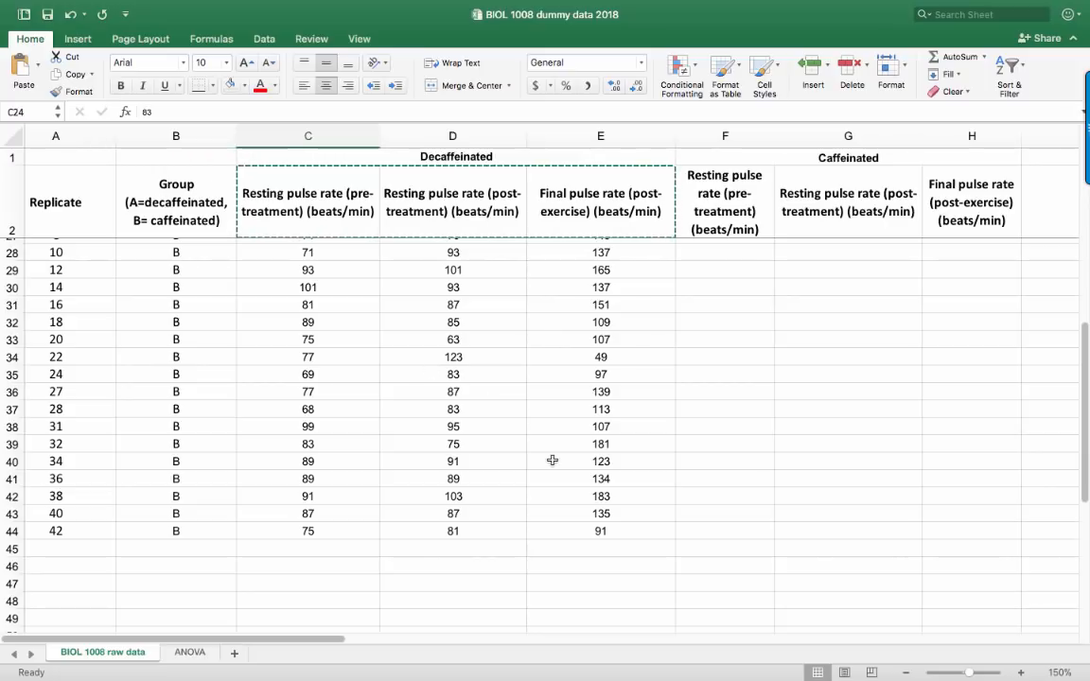
pyautogui.keyDown('shift'); pyautogui.click(620, 529); pyautogui.keyUp('shift')
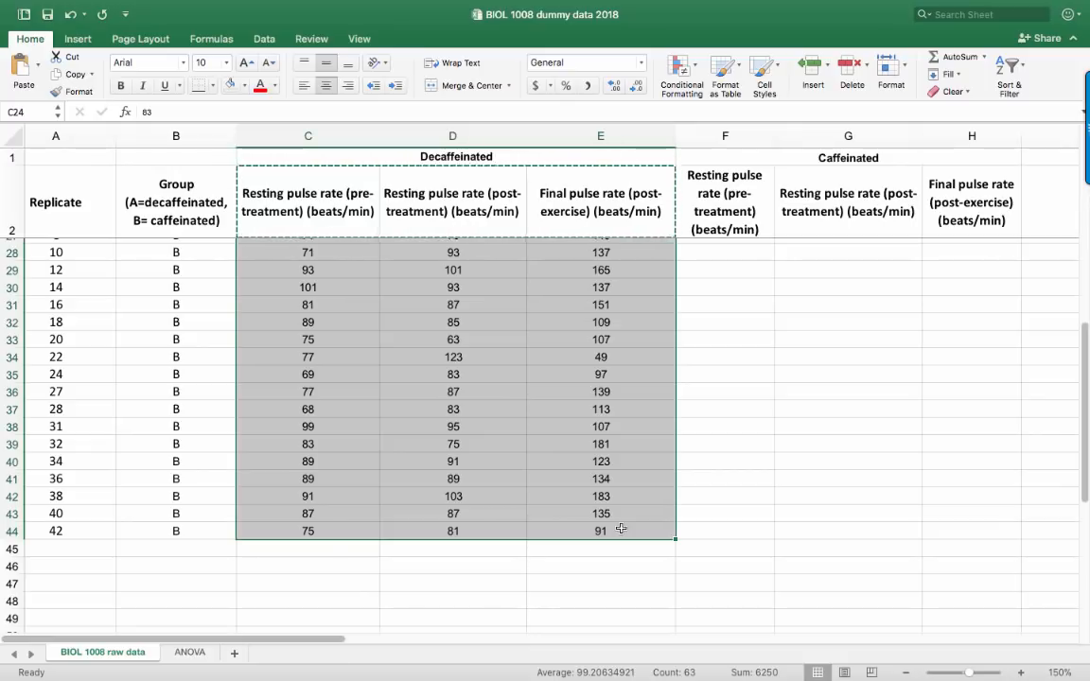
pyautogui.press('super+c')
pyautogui.scroll(4, 709, 523)
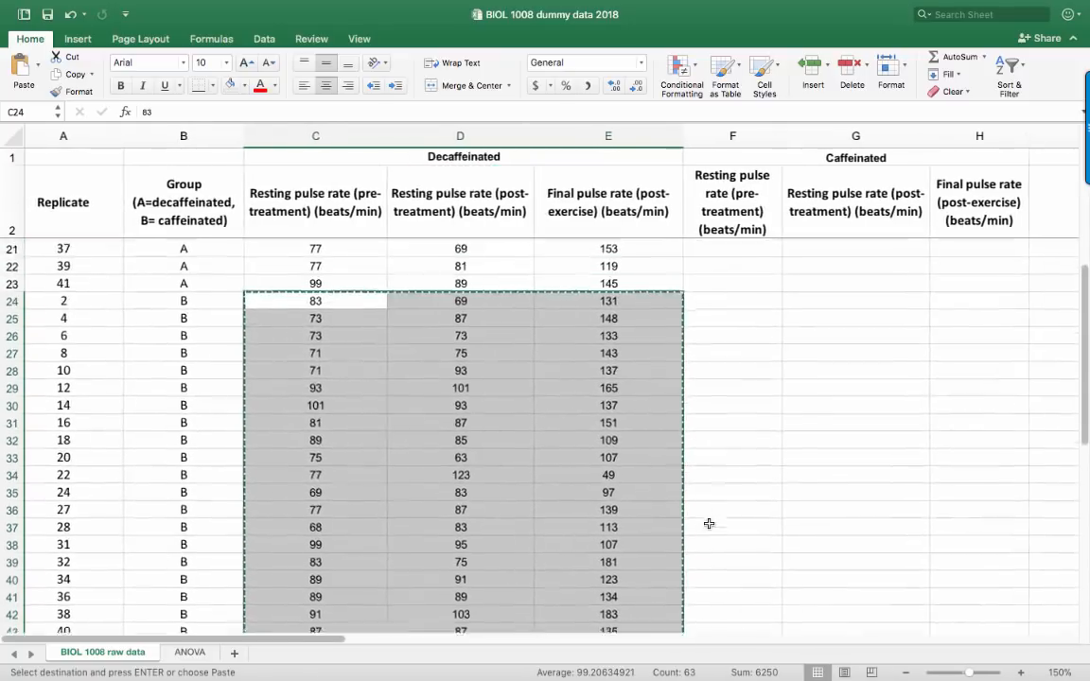
pyautogui.scroll(6, 709, 523)
pyautogui.hscroll(2, 709, 523)
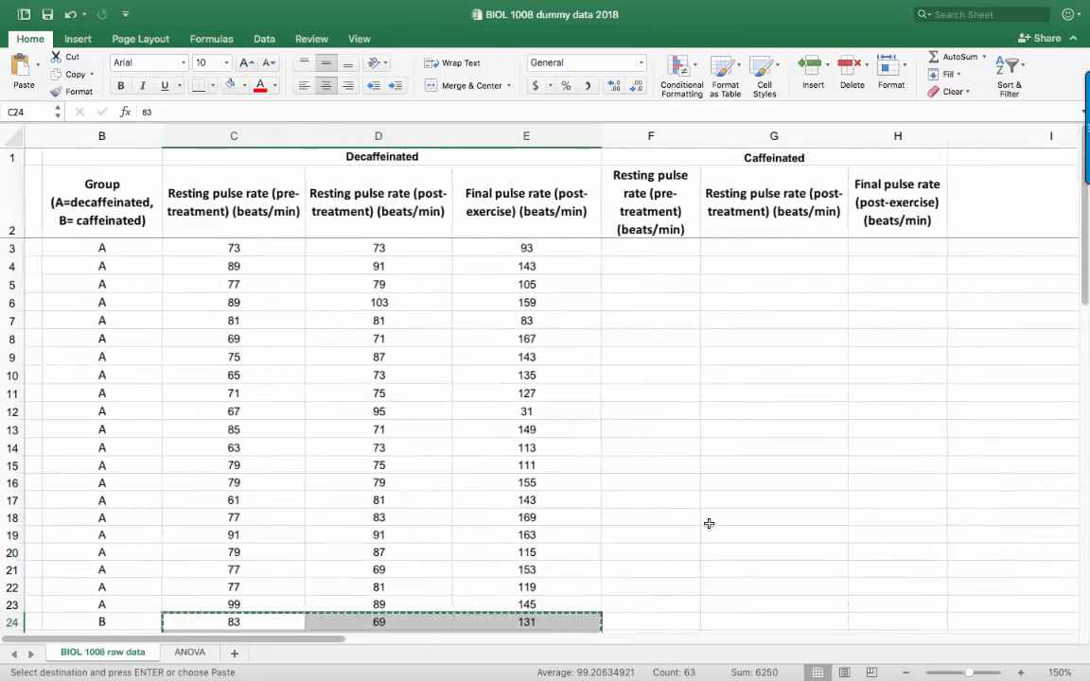
pyautogui.click(677, 247)
pyautogui.press('super+v')
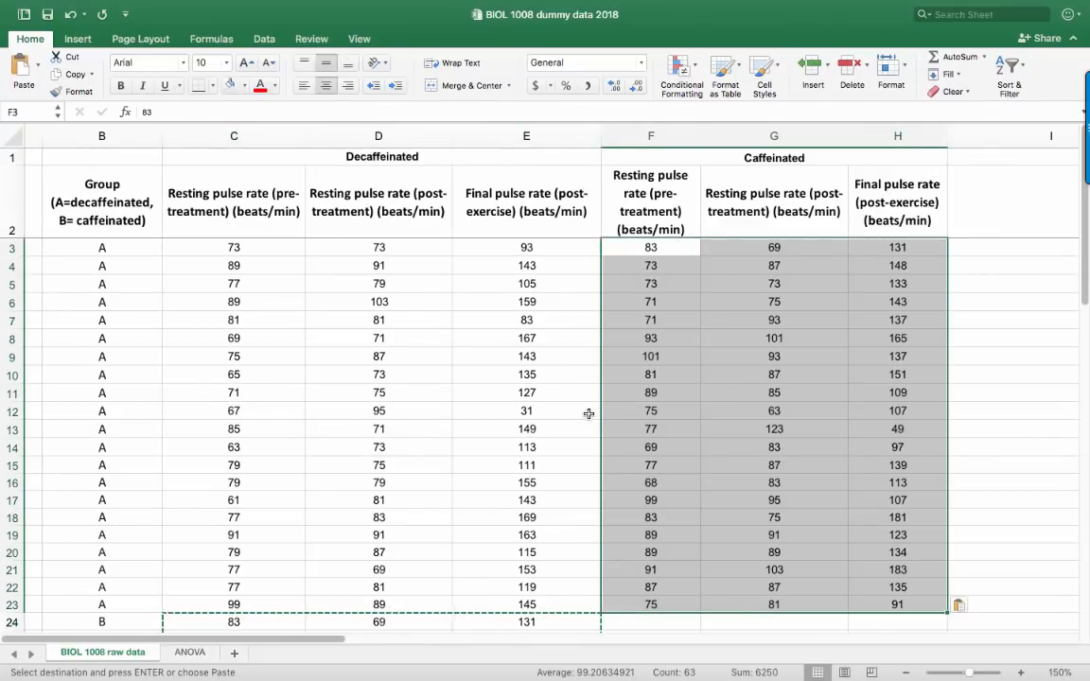
# Delete rows 24 to 44, which hold the original group B records
pyautogui.scroll(-5, 588, 413)
pyautogui.hscroll(-2, 248, 450)
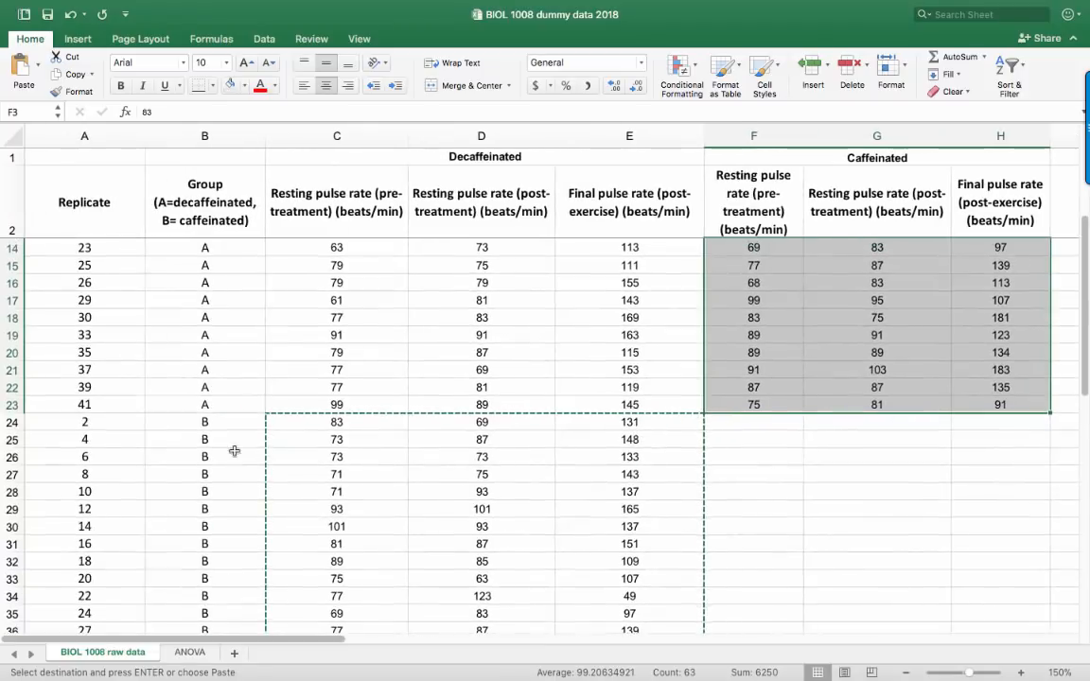
pyautogui.click(12, 422)
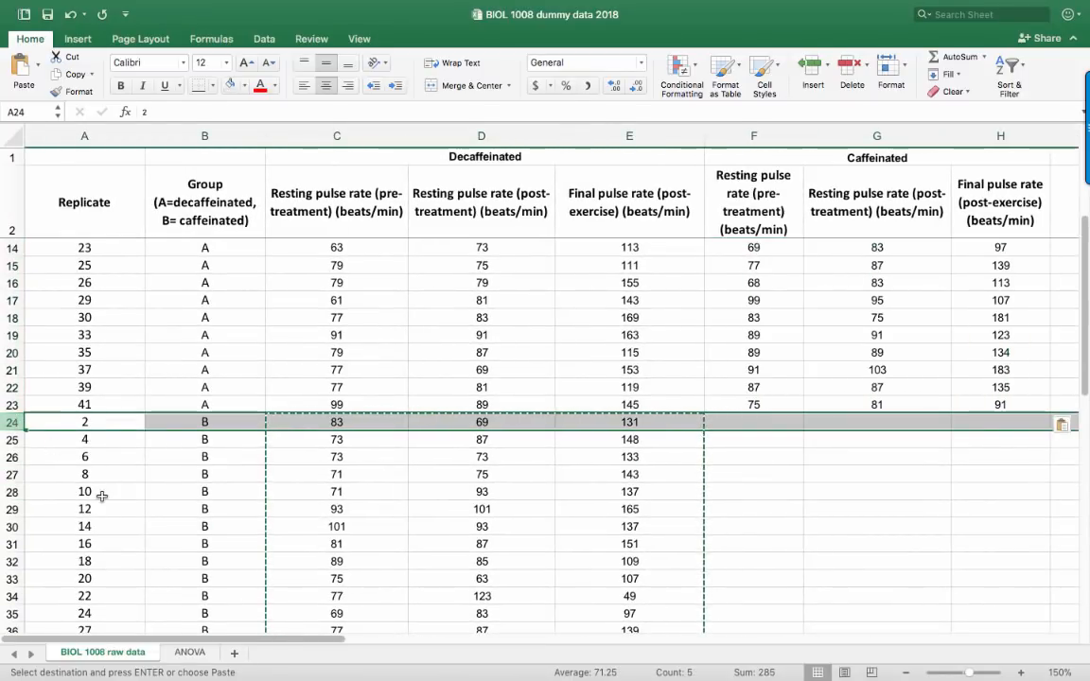
pyautogui.scroll(-5, 101, 496)
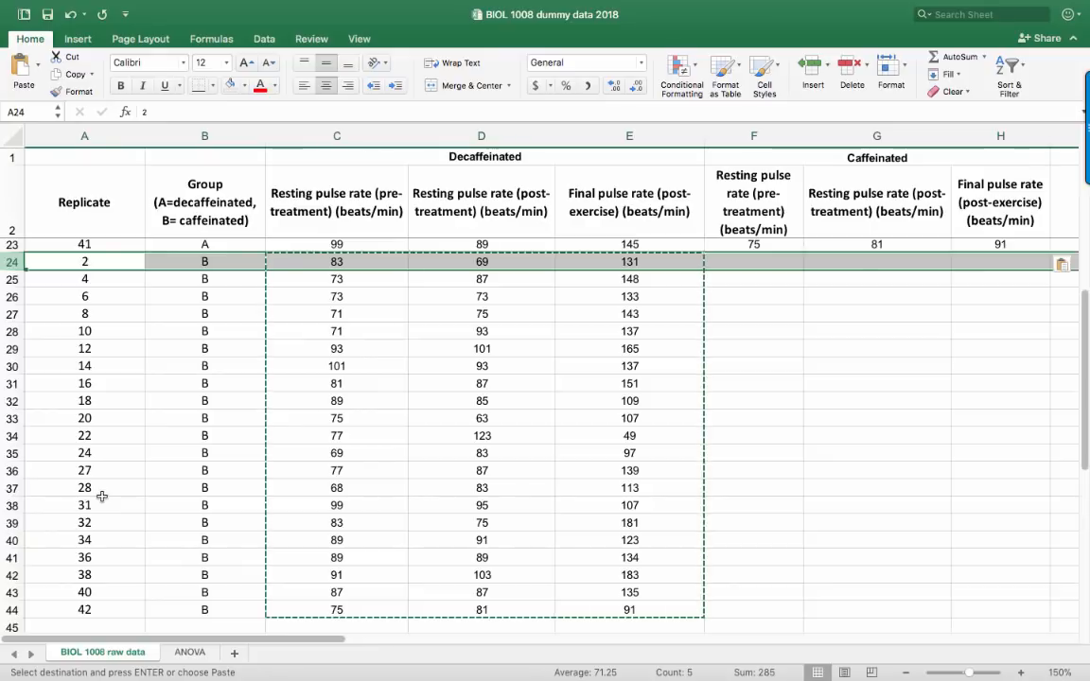
pyautogui.scroll(-3, 101, 496)
pyautogui.keyDown('shift'); pyautogui.click(13, 527); pyautogui.keyUp('shift')
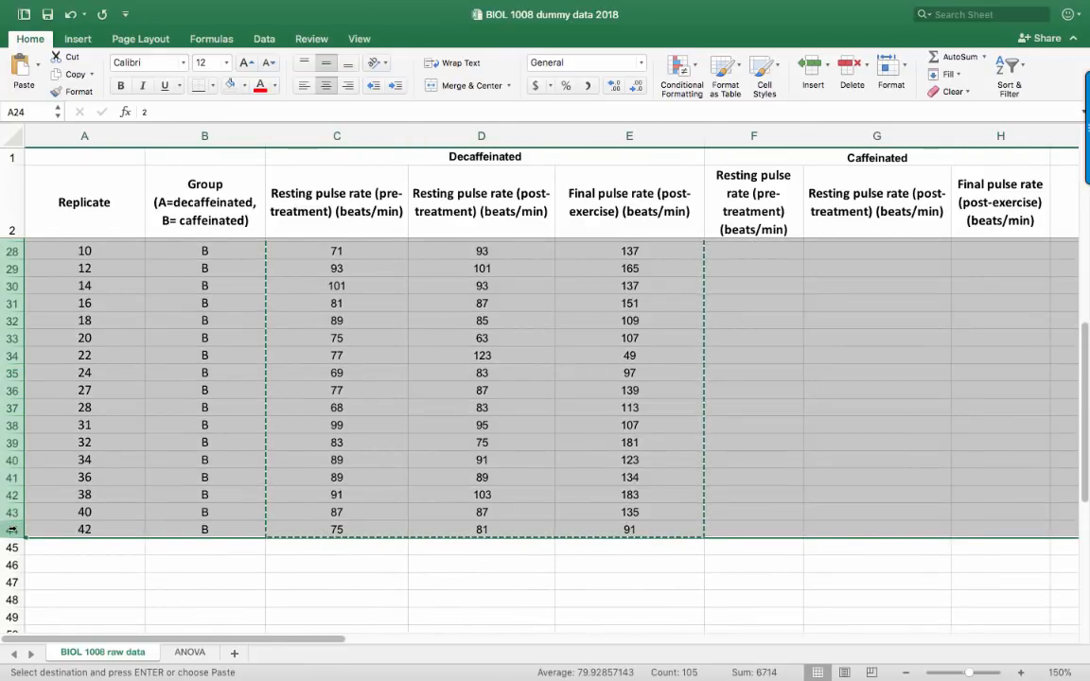
pyautogui.rightClick(12, 530)
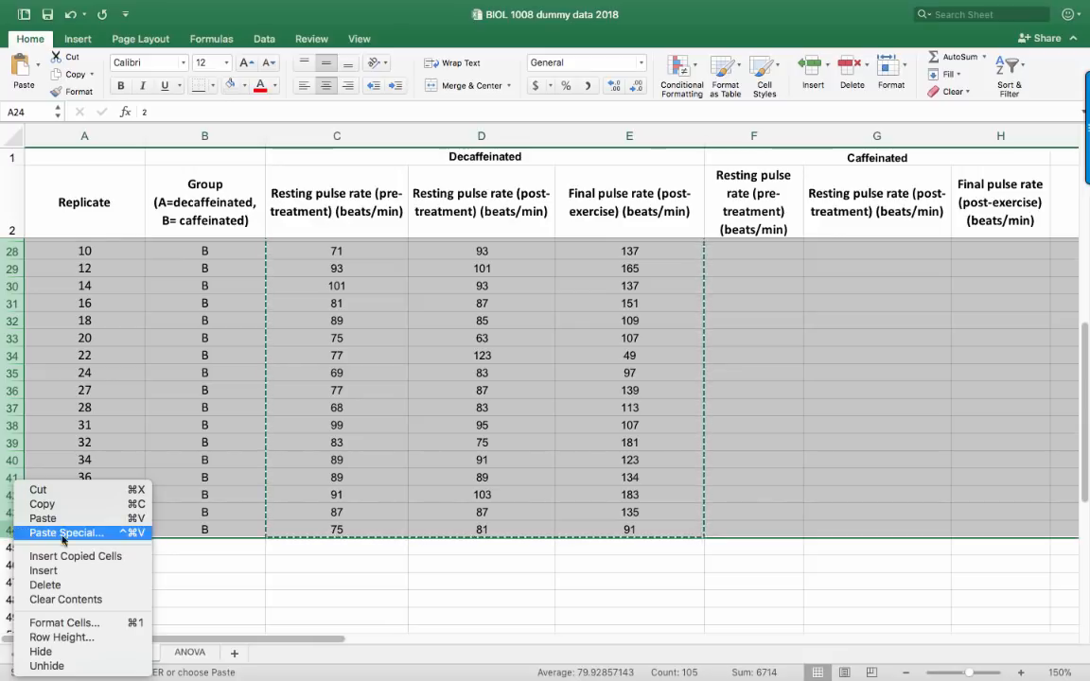
pyautogui.click(80, 584)
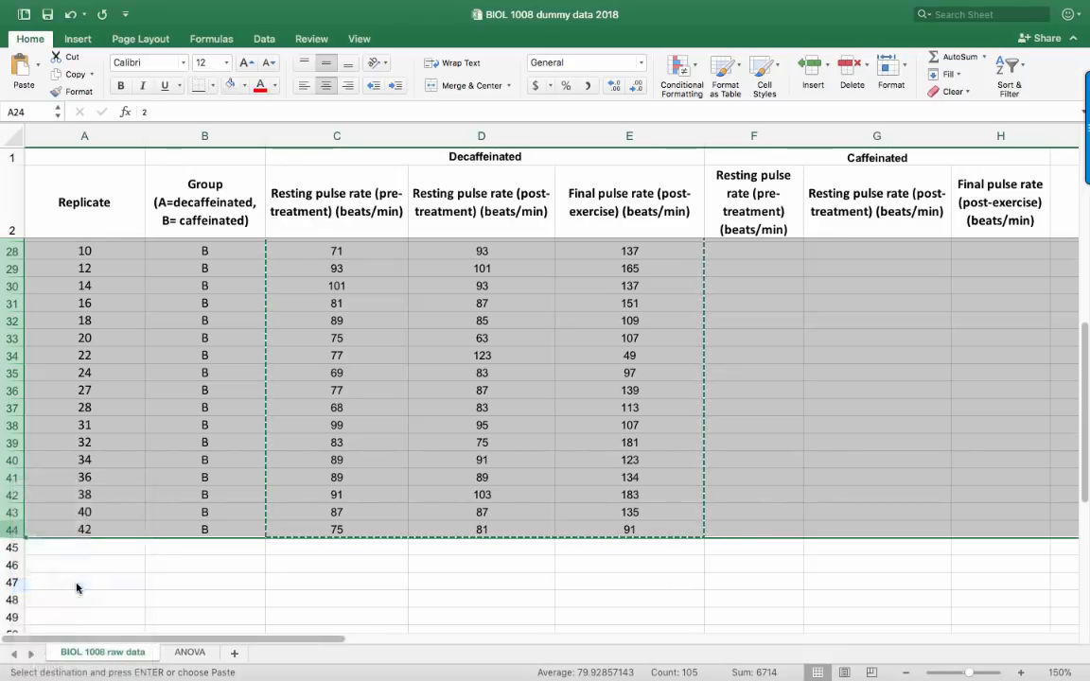
pyautogui.click(274, 545)
pyautogui.scroll(3, 280, 422)
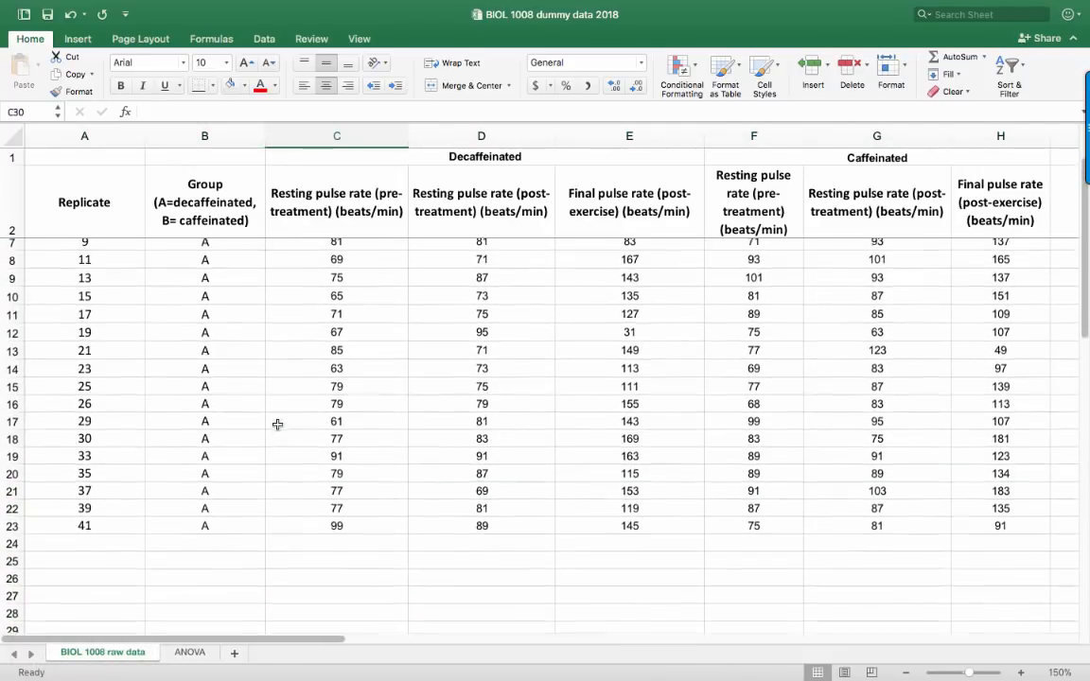
pyautogui.scroll(2, 277, 424)
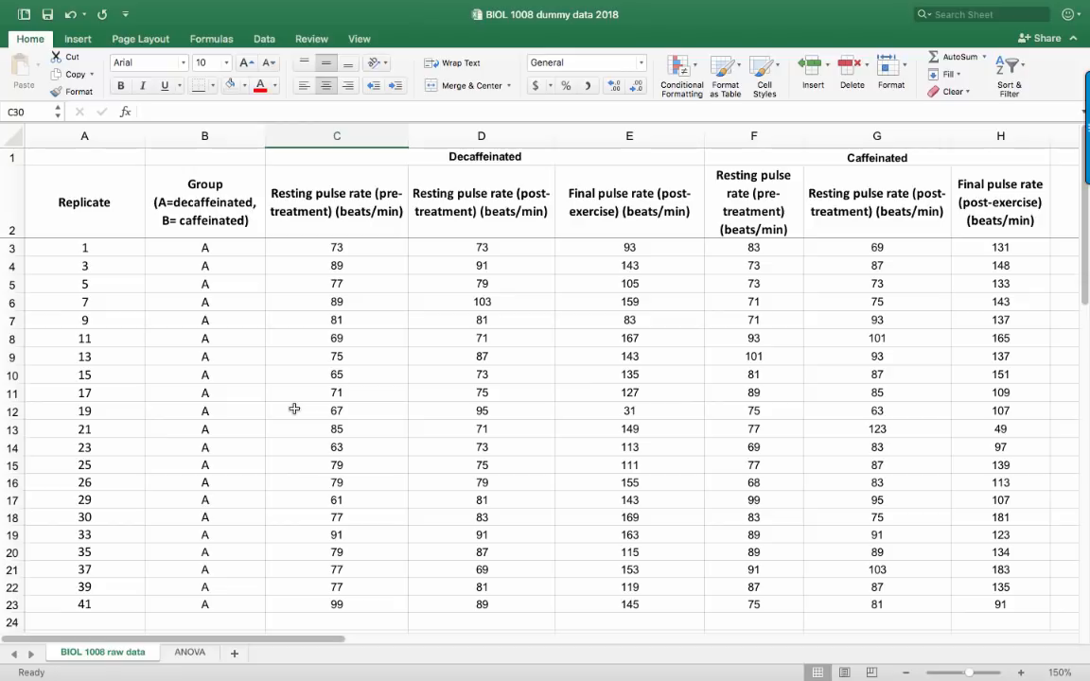
# Delete the Group column (column B) from the sheet
pyautogui.click(205, 136)
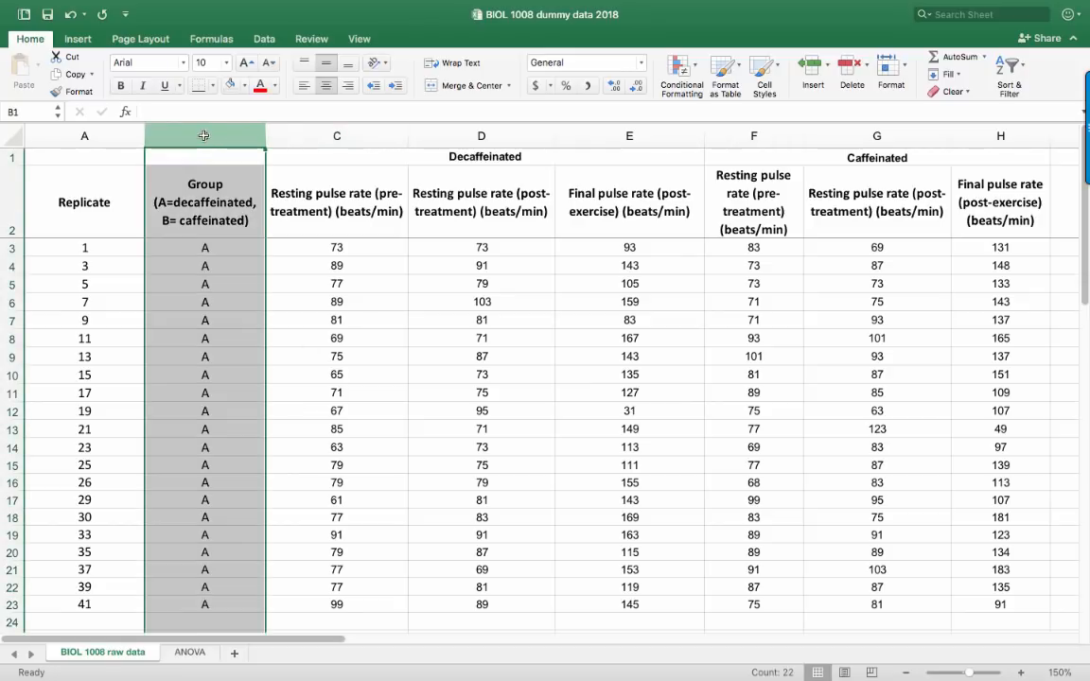
pyautogui.rightClick(201, 135)
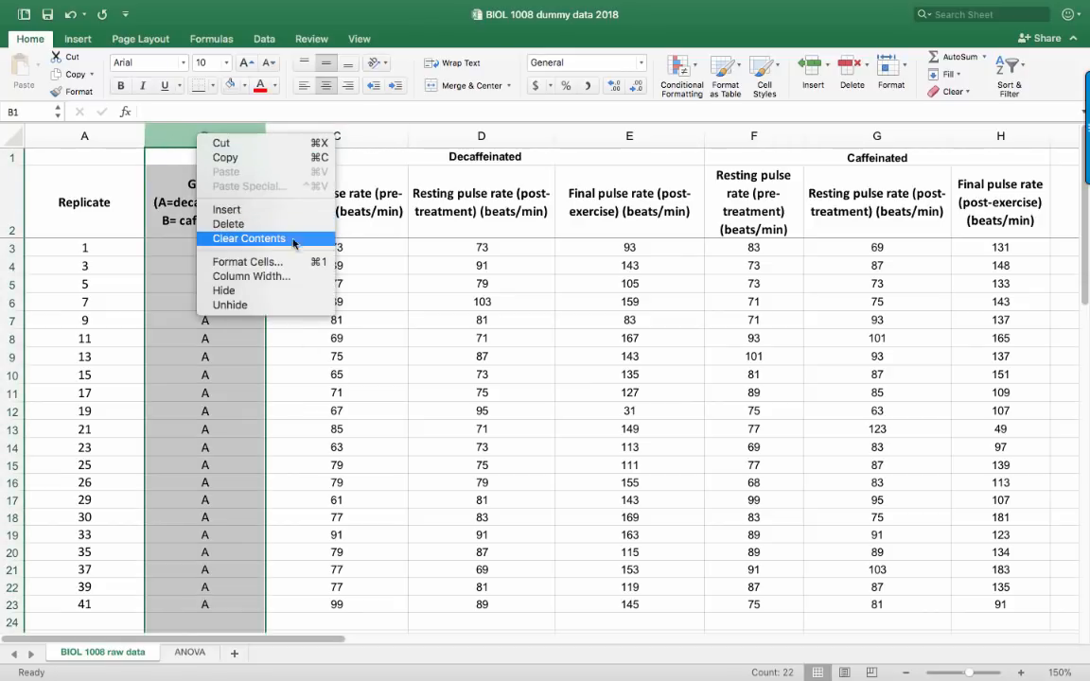
pyautogui.click(271, 225)
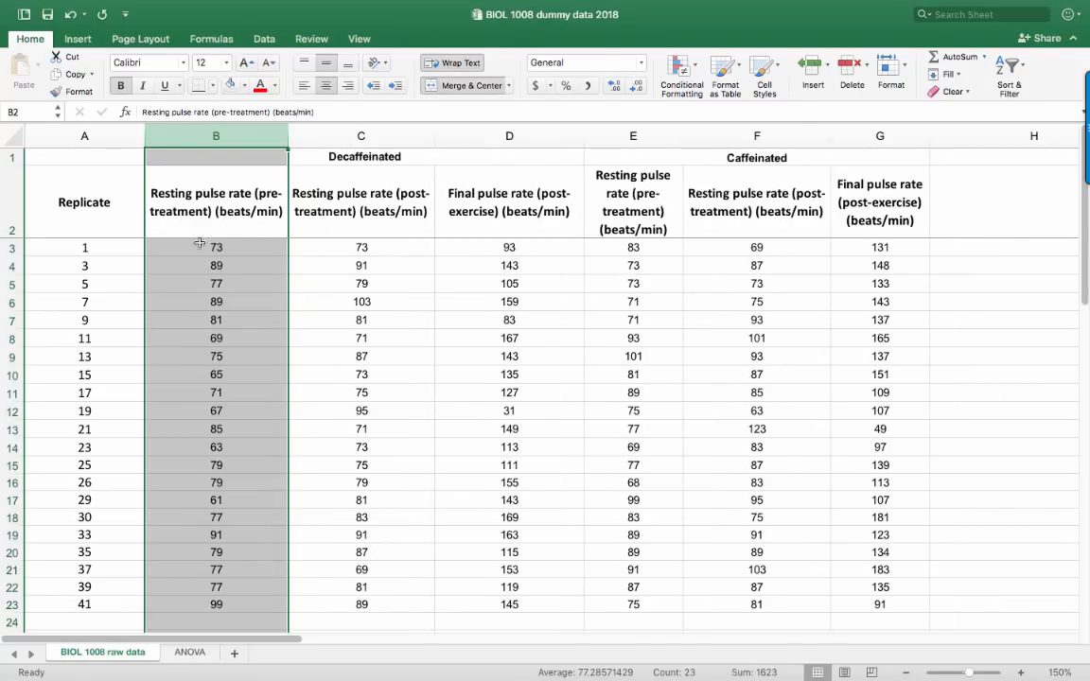
pyautogui.click(95, 266)
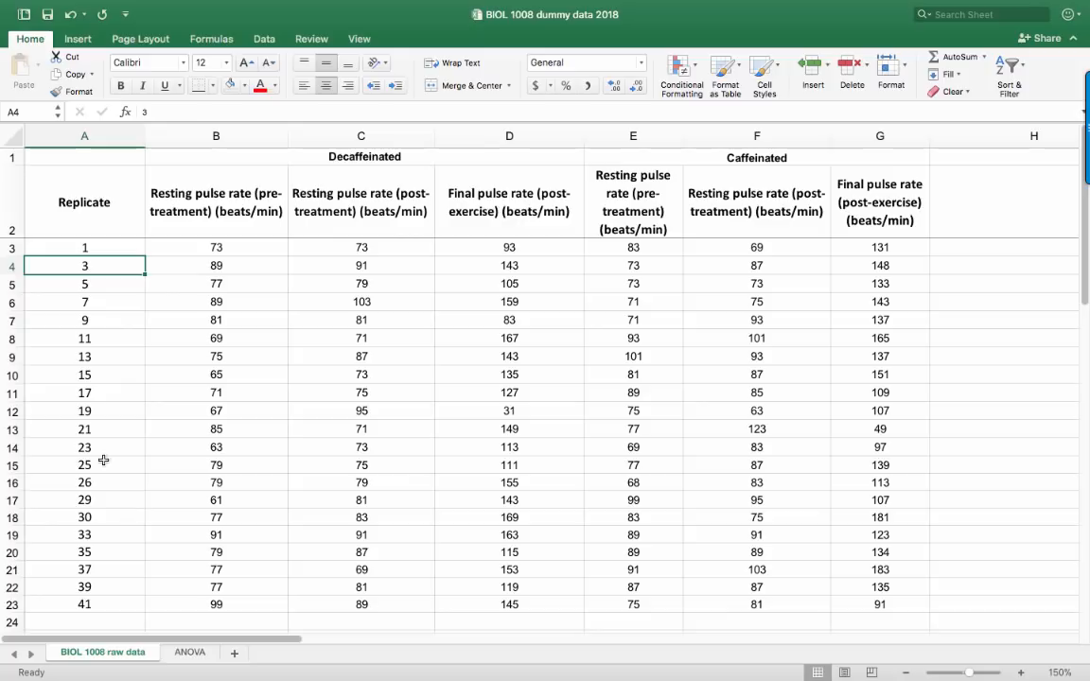
# Clear the contents of the Replicate column (column A), keeping the empty column in place
pyautogui.click(61, 138)
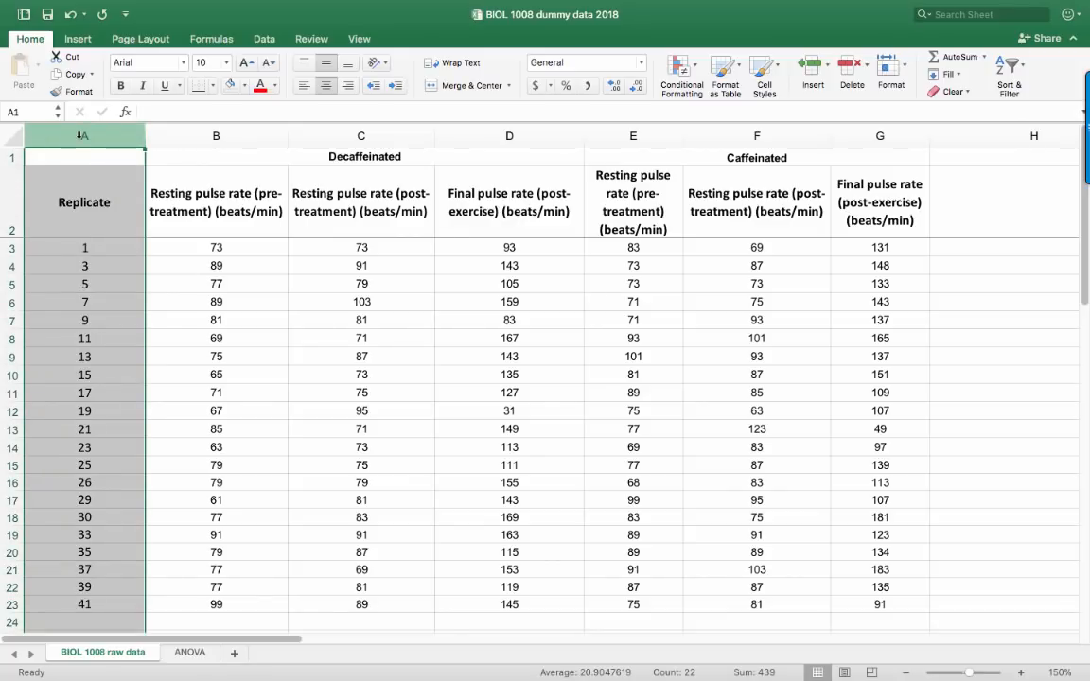
pyautogui.rightClick(79, 135)
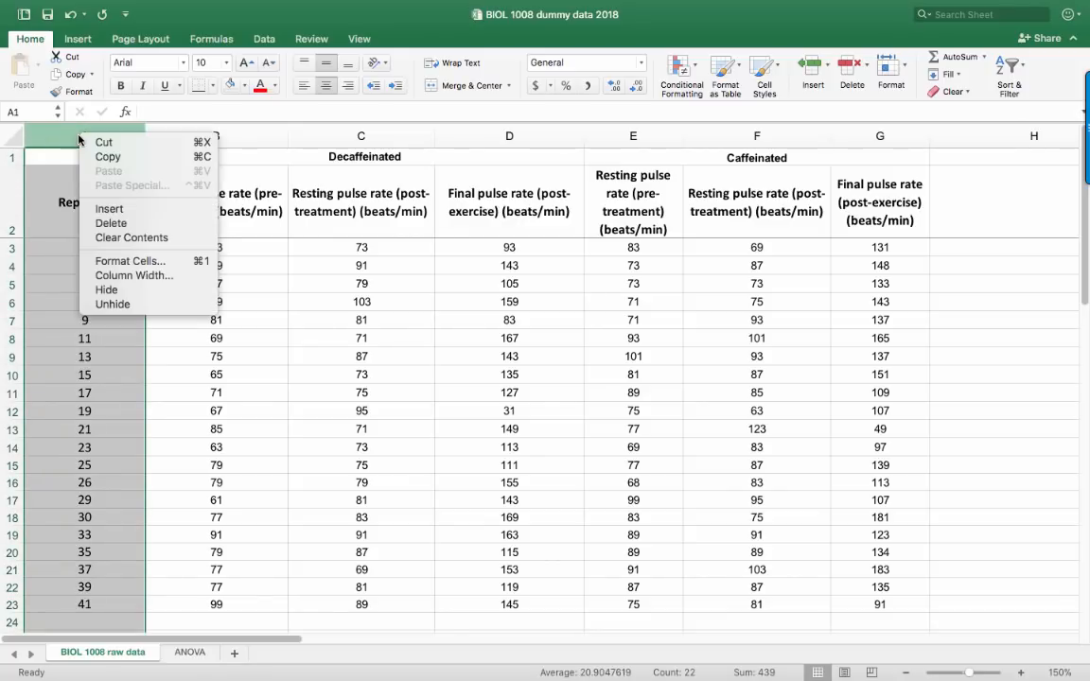
pyautogui.click(149, 239)
pyautogui.click(152, 375)
# Label cell A24 "Sample size" and cell A25 "Mean" below the pulse rate data
pyautogui.scroll(-1, 102, 381)
pyautogui.scroll(-10, 101, 381)
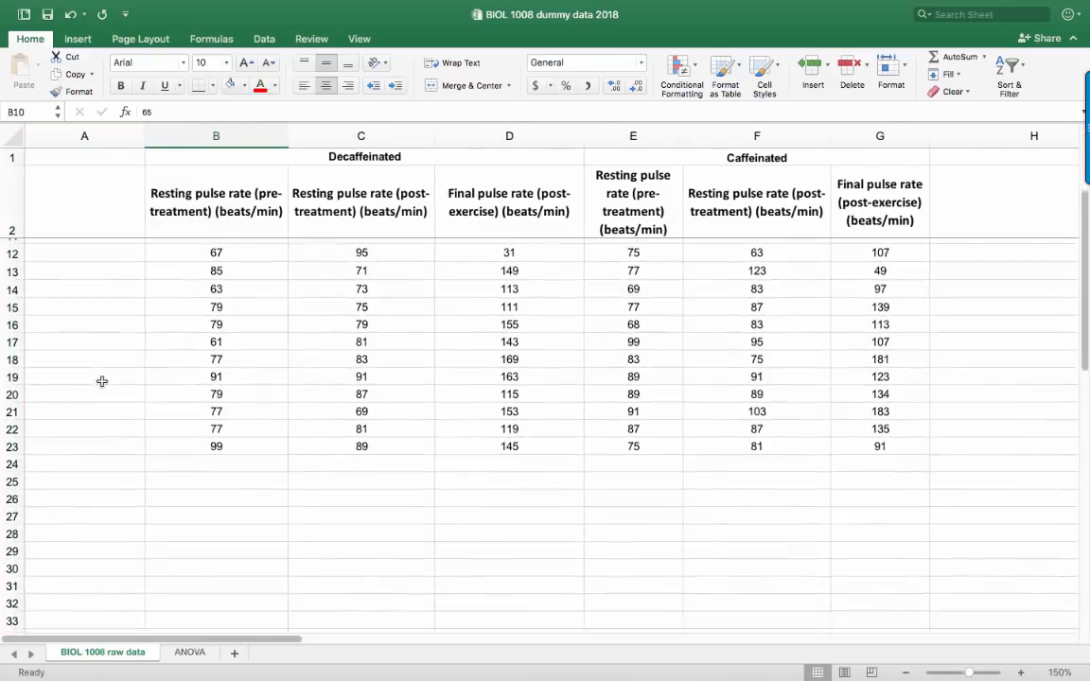
pyautogui.click(91, 429)
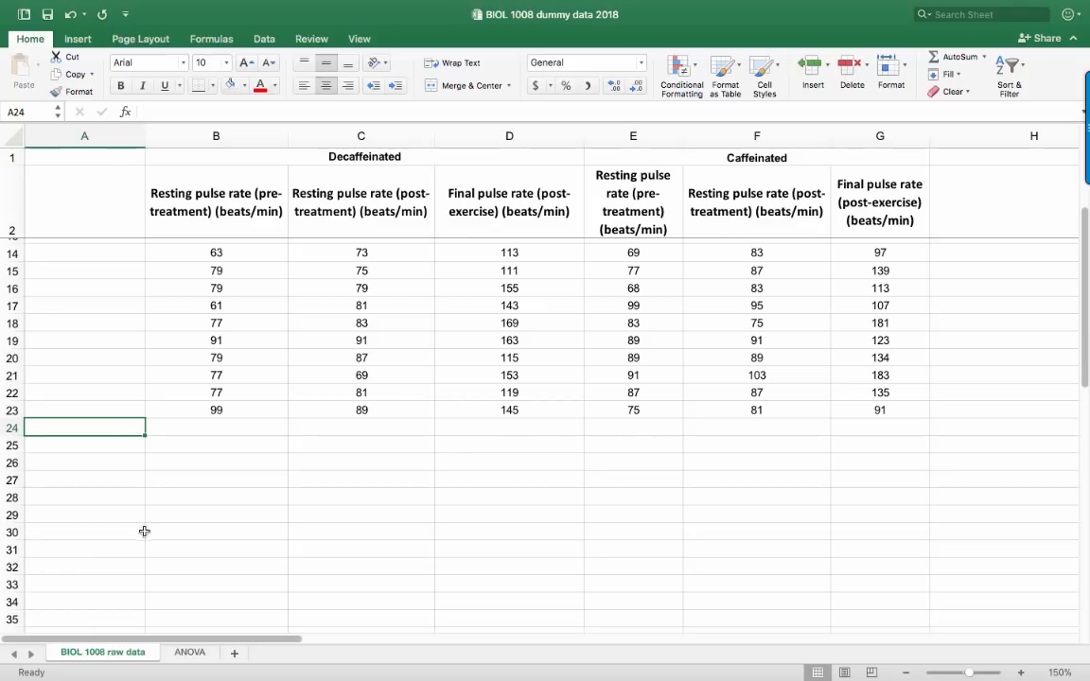
pyautogui.write('Sample size')
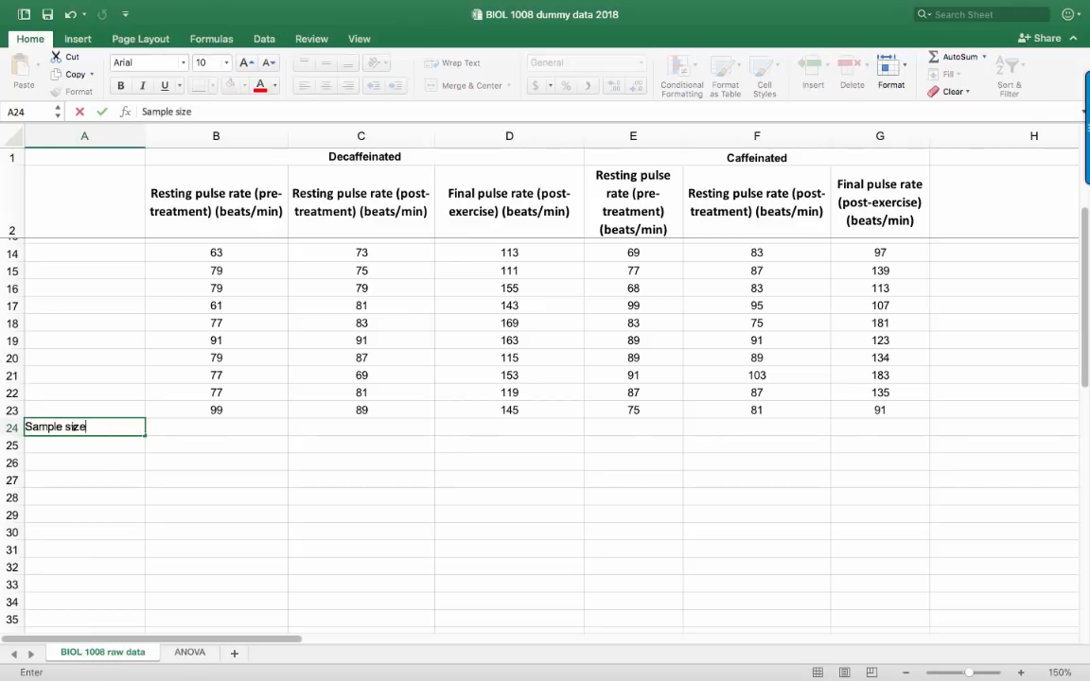
pyautogui.press('Return')
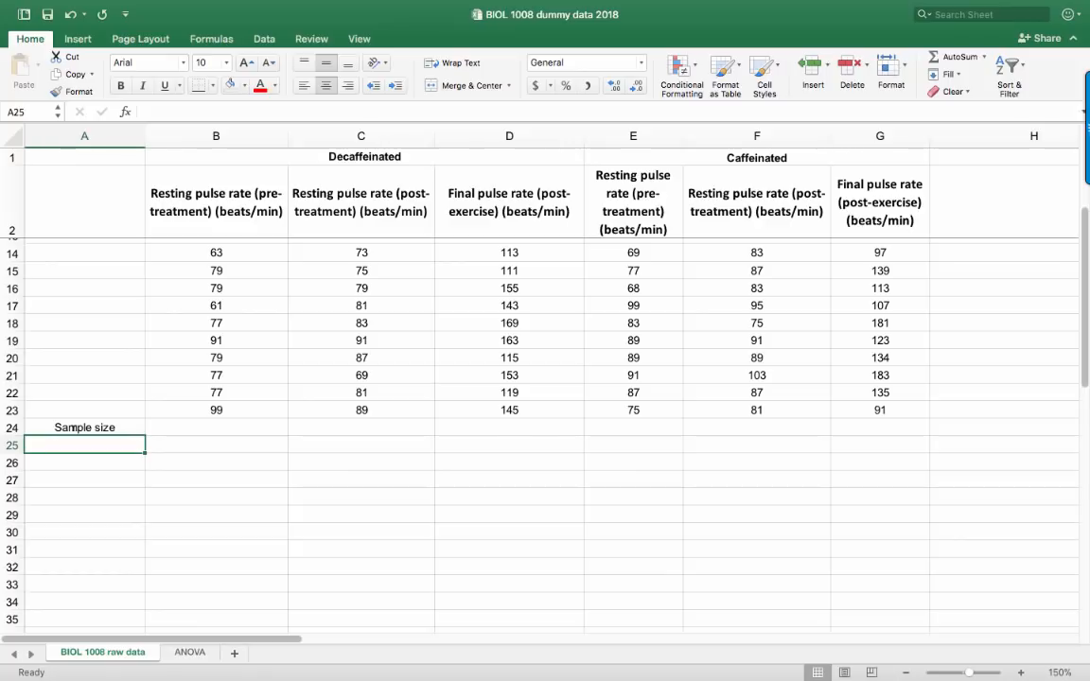
pyautogui.write('Mean')
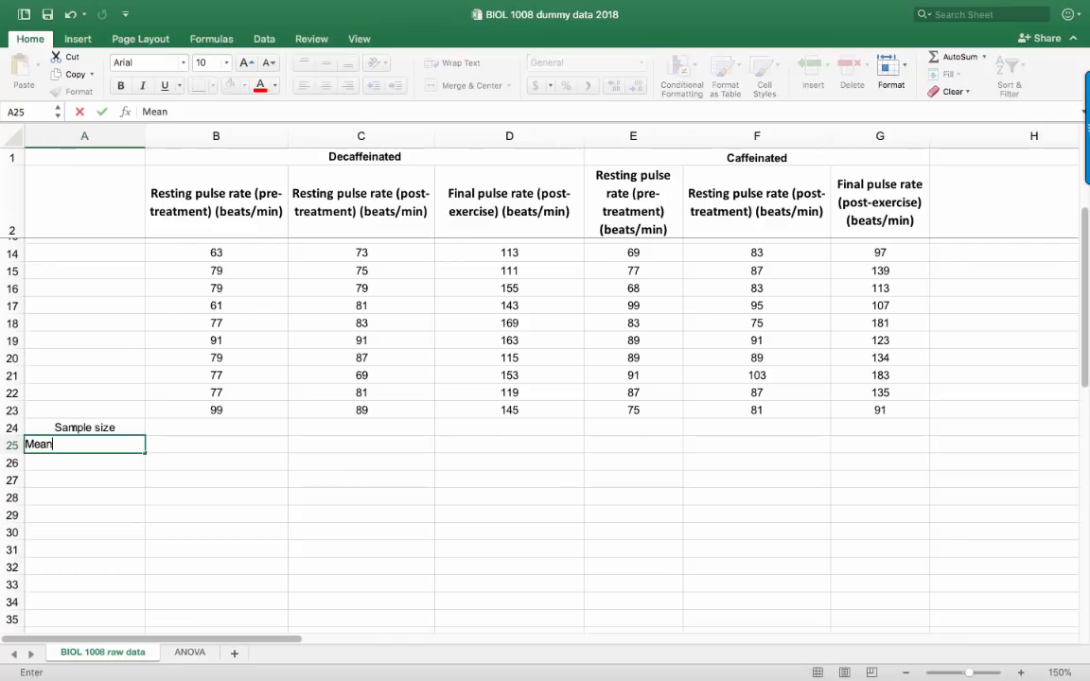
pyautogui.press('Return')
# Label cell A26 "Standard error (SE)" below the Mean label
pyautogui.write('S')
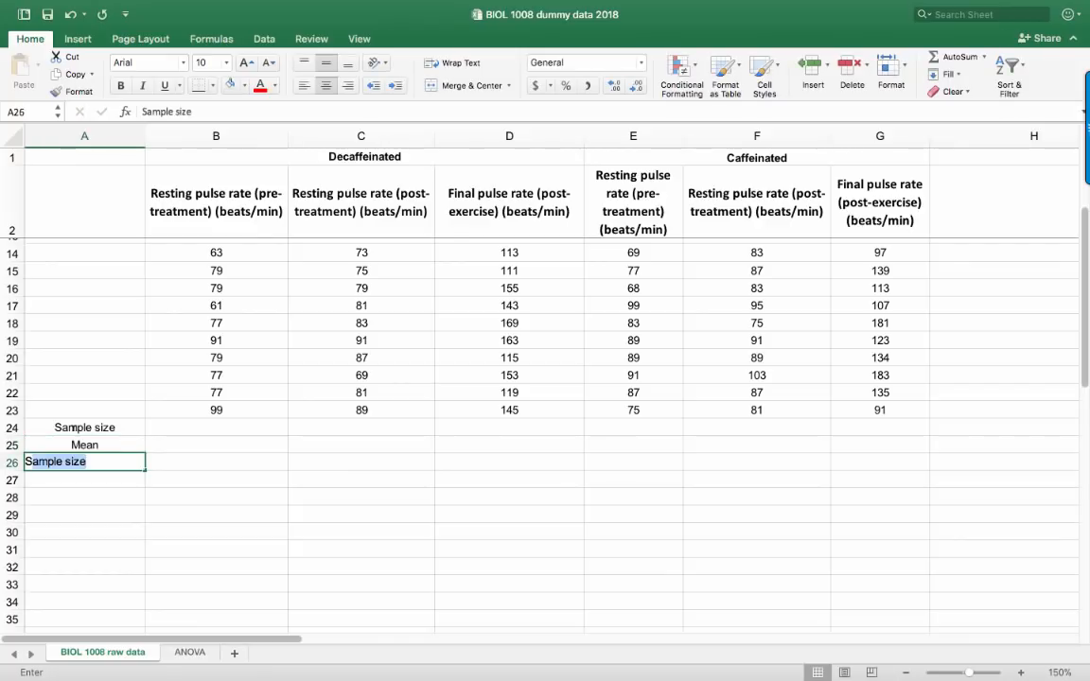
pyautogui.write('tand')
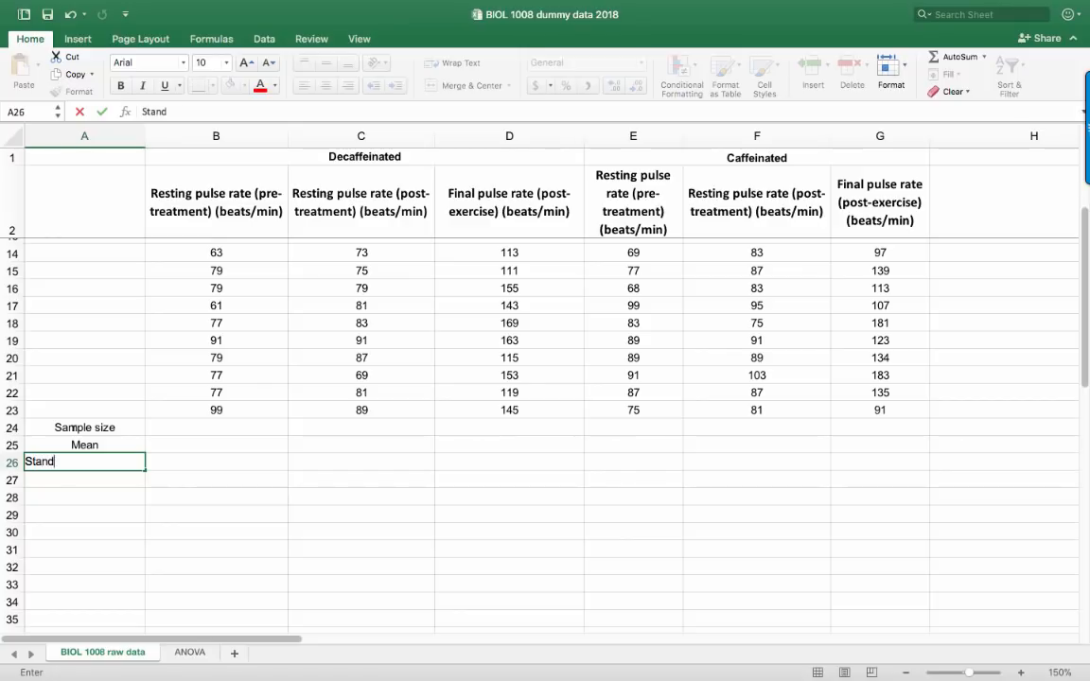
pyautogui.write('ard error (SE')
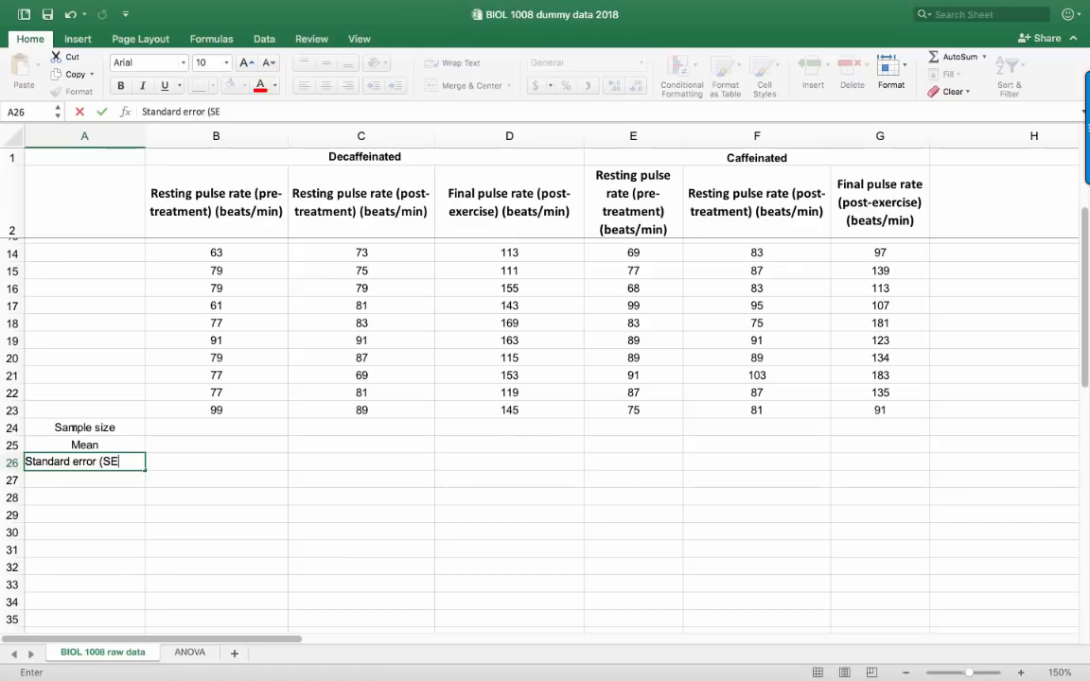
pyautogui.write(')')
pyautogui.click(150, 456)
# Make the three statistic labels in A24:A26 bold
pyautogui.moveTo(104, 428); pyautogui.dragTo(121, 456)
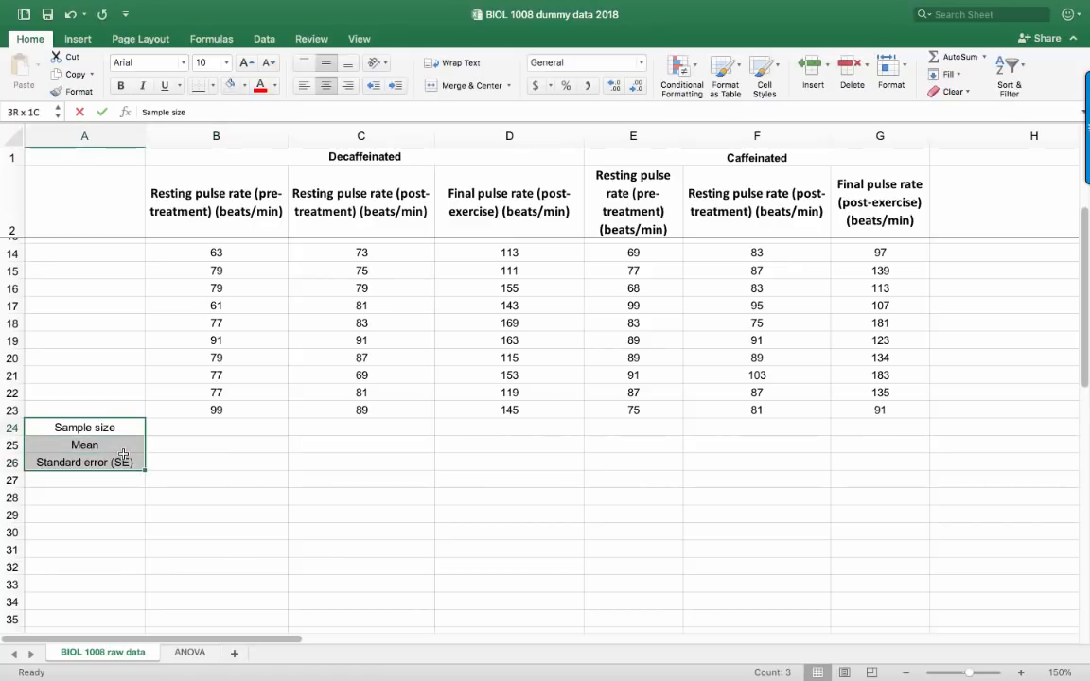
pyautogui.press('super+b')
pyautogui.click(203, 472)
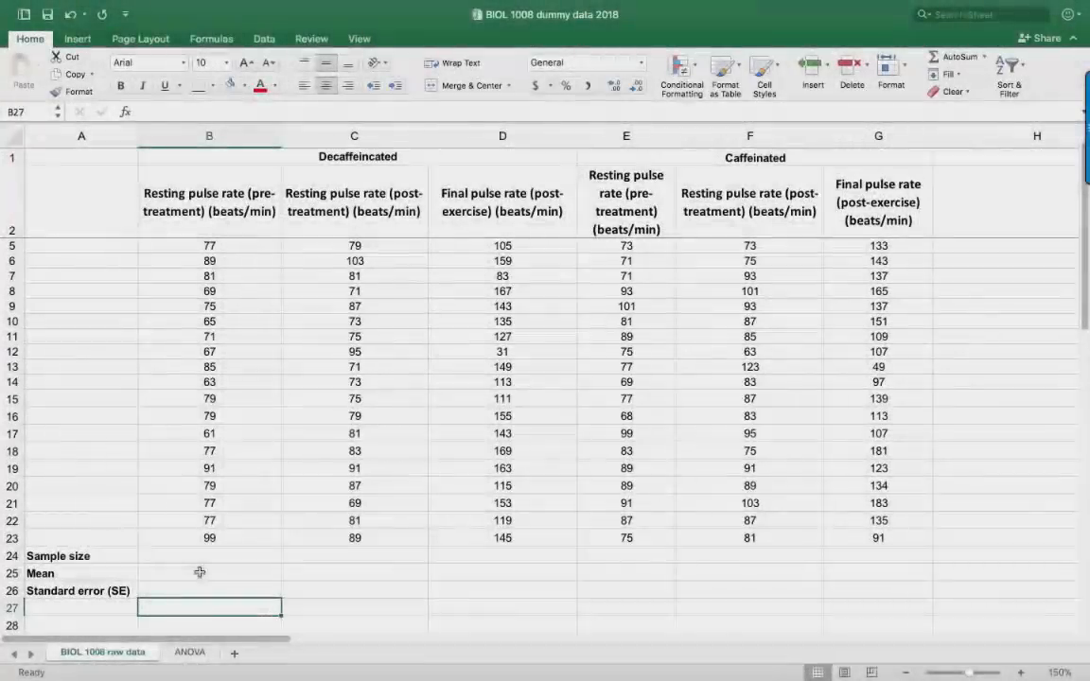
# Begin a COUNT formula in cell B24 for the sample size of the first decaffeinated column
pyautogui.scroll(-2, 180, 515)
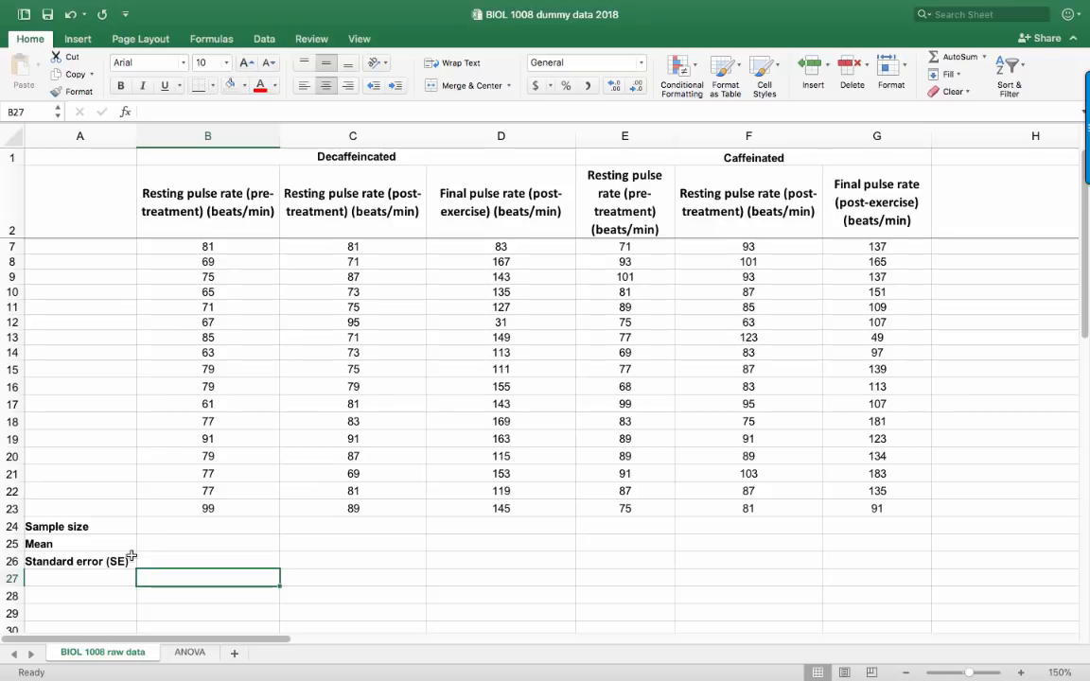
pyautogui.click(202, 523)
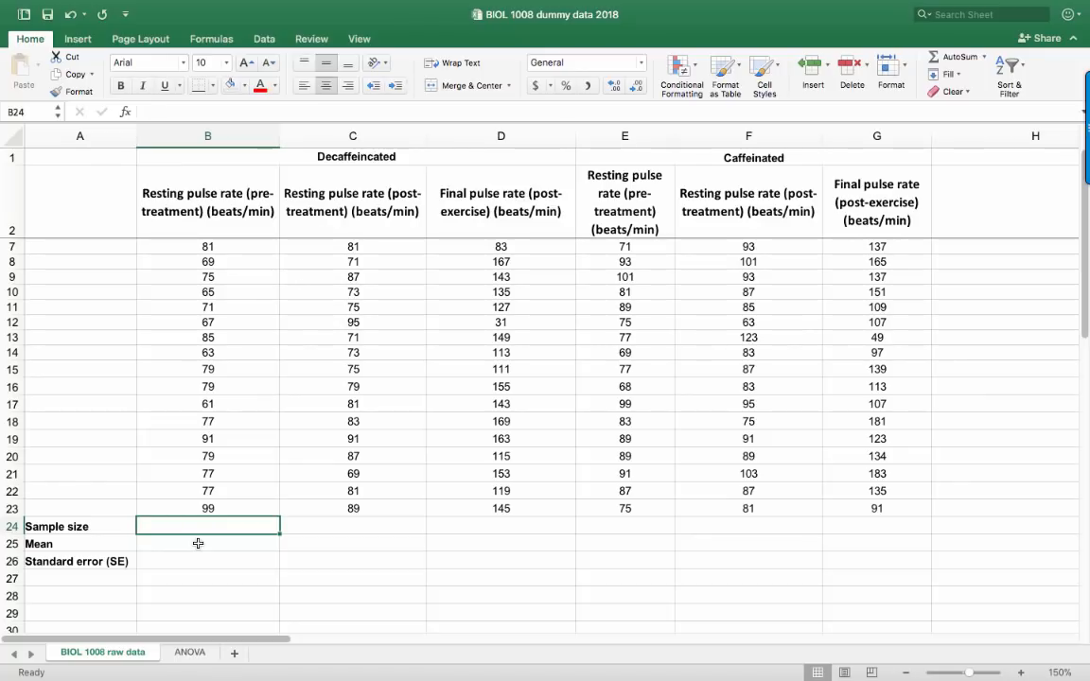
pyautogui.write('=count')
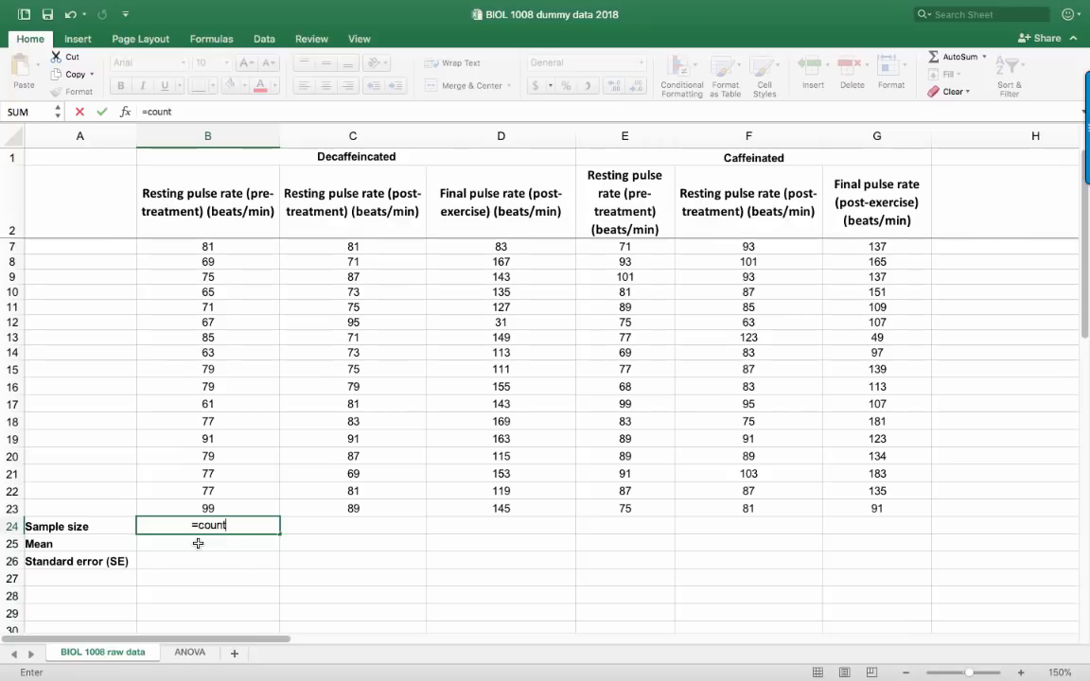
pyautogui.write('(')
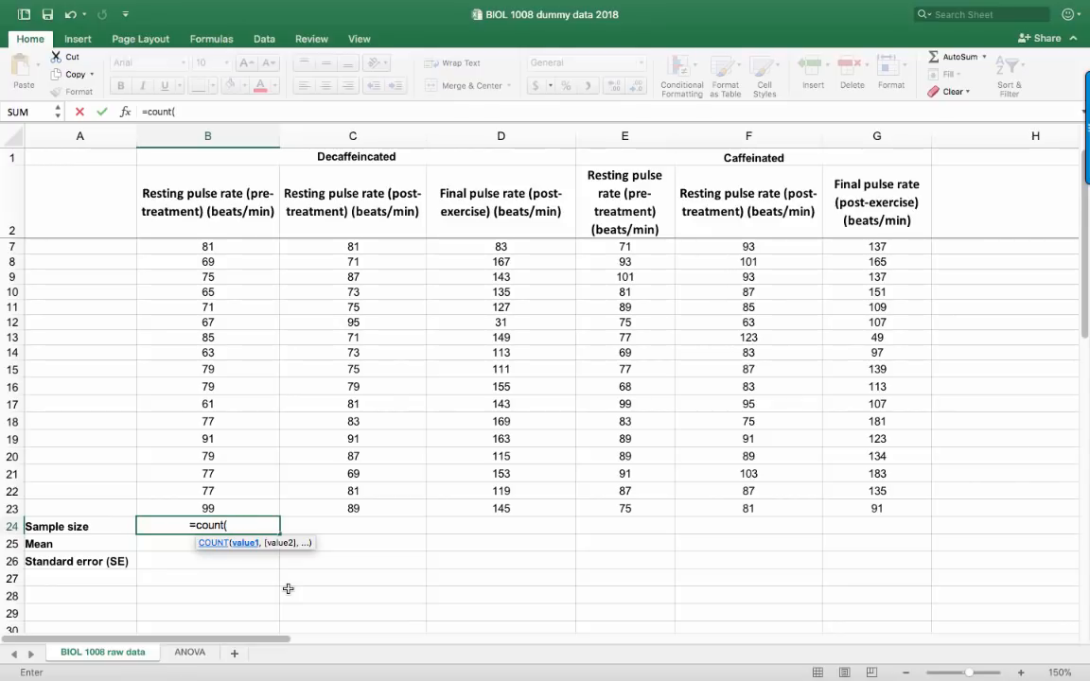
pyautogui.click(245, 505)
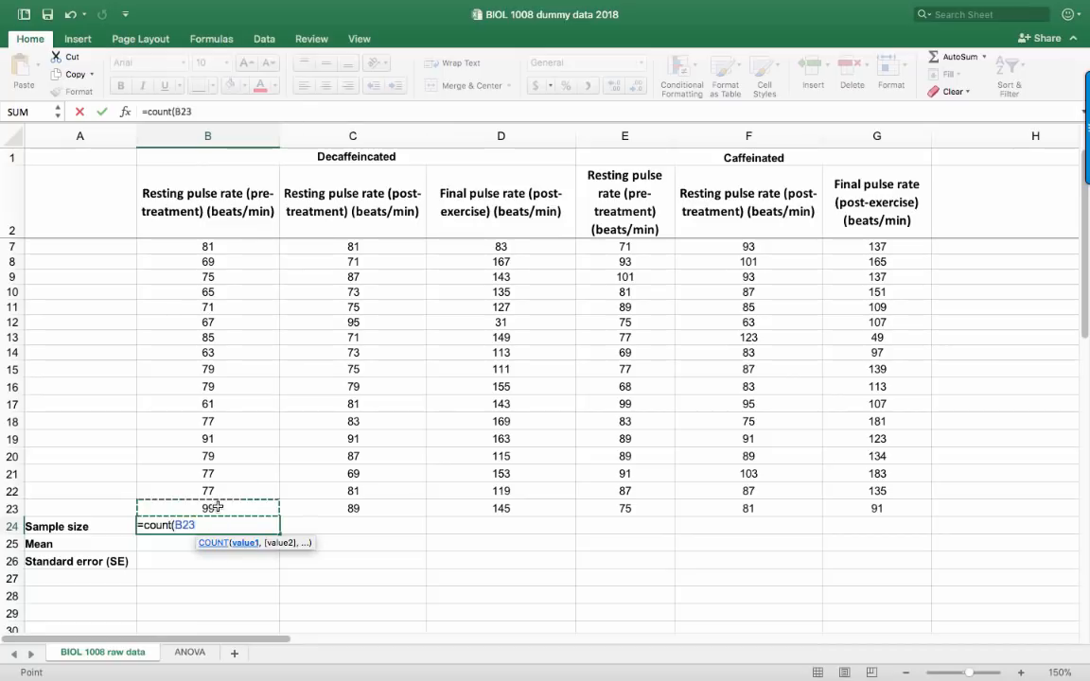
pyautogui.scroll(4, 230, 459)
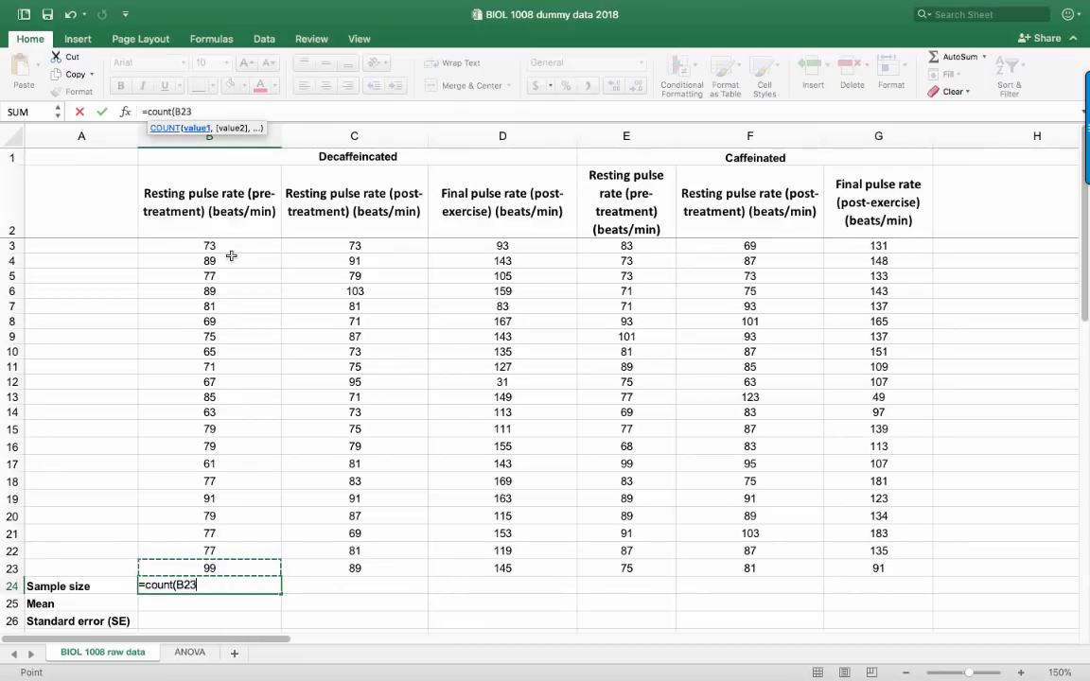
pyautogui.keyDown('shift'); pyautogui.click(218, 246); pyautogui.keyUp('shift')
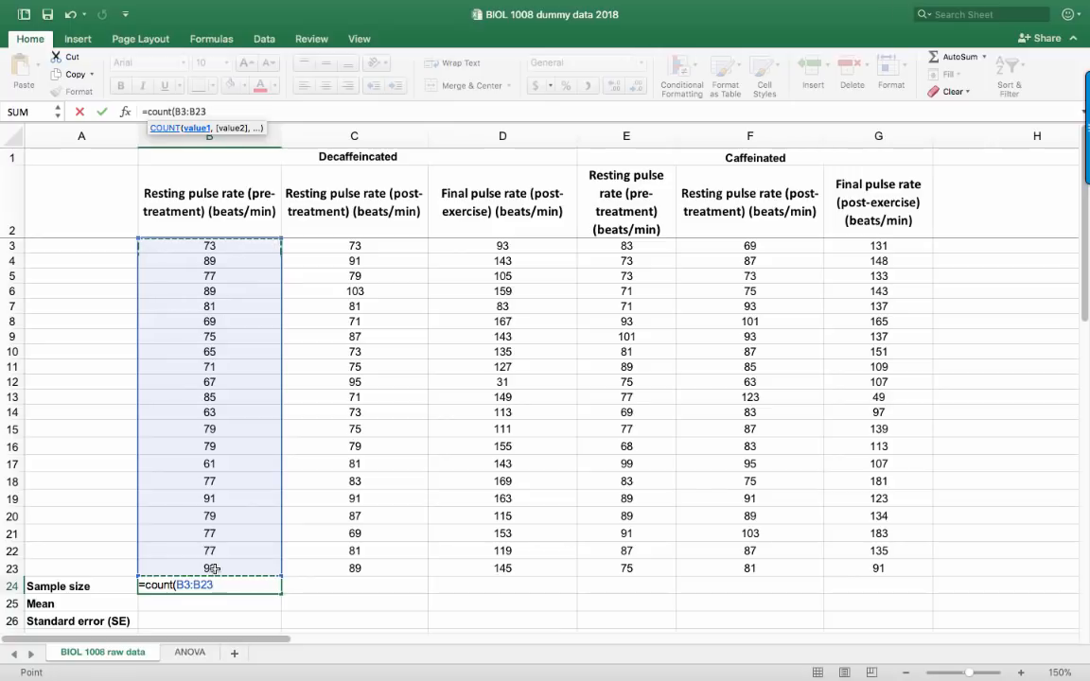
pyautogui.moveTo(218, 583); pyautogui.dragTo(194, 584)
pyautogui.press('BackSpace')
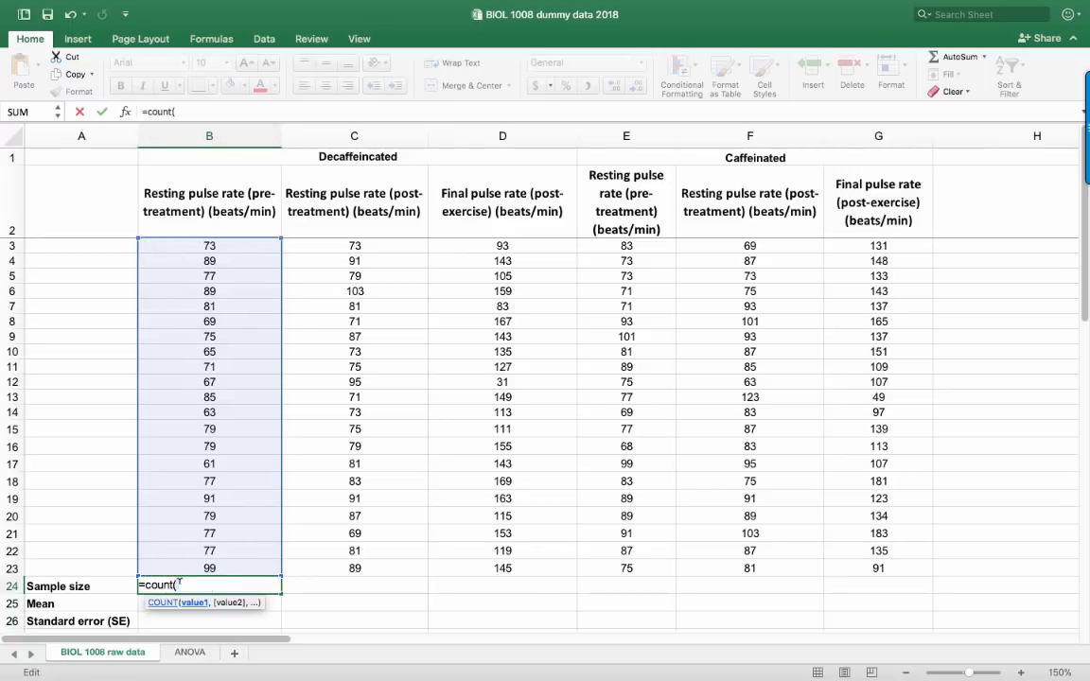
# Complete the sample size formula in B24 as =COUNT(B3:B23)
pyautogui.click(217, 568)
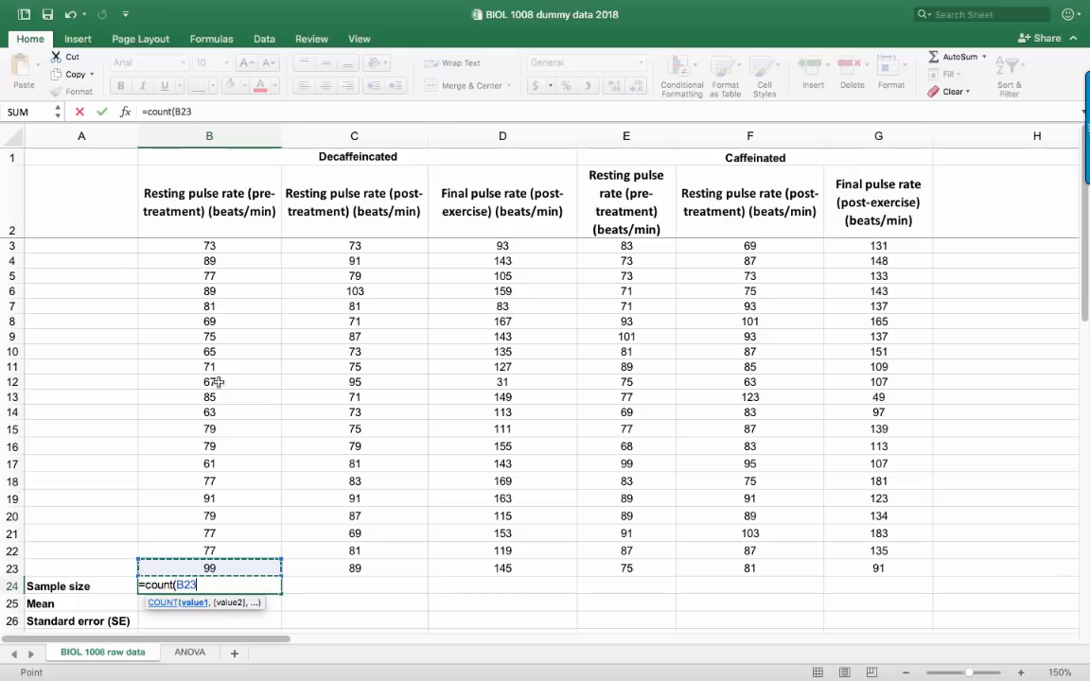
pyautogui.keyDown('shift'); pyautogui.click(186, 245); pyautogui.keyUp('shift')
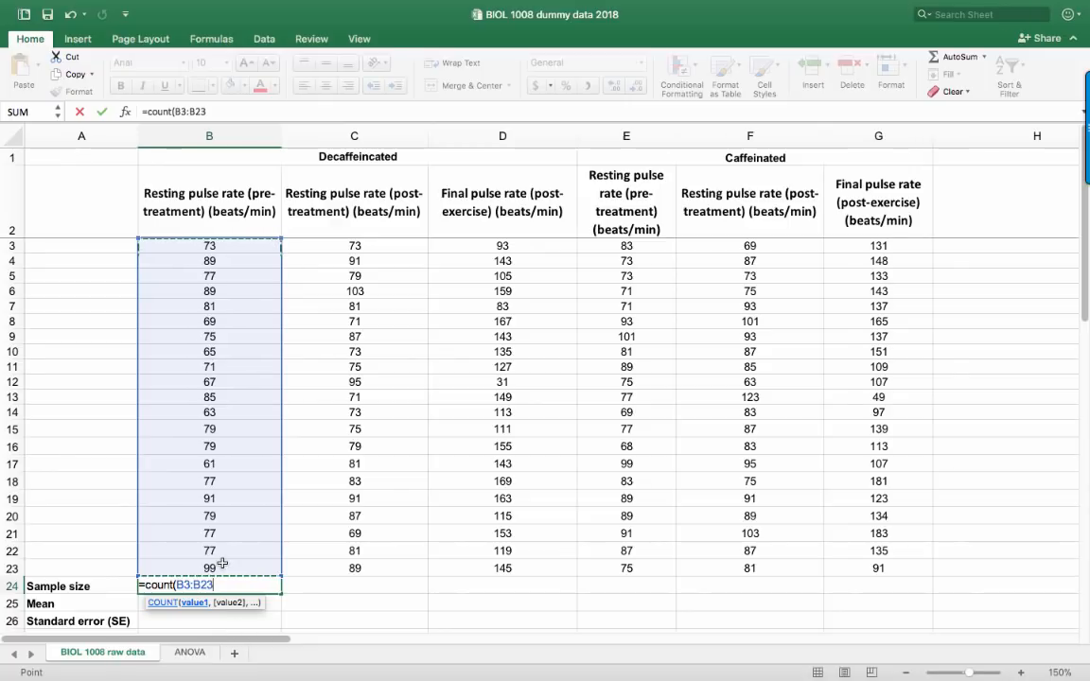
pyautogui.write(')')
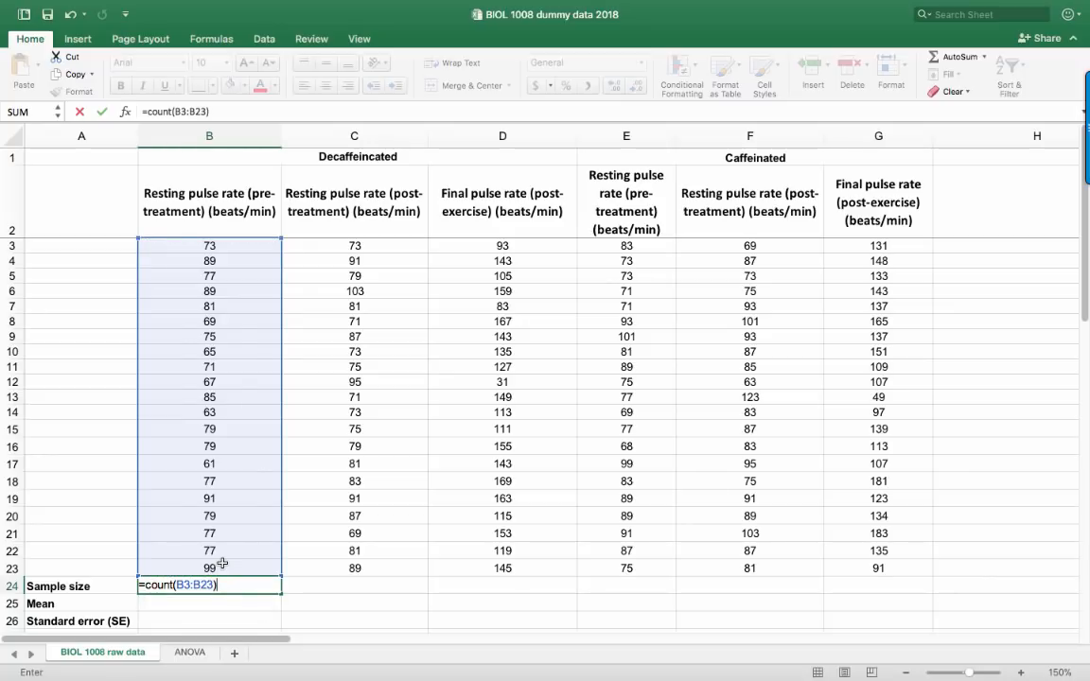
pyautogui.press('Return')
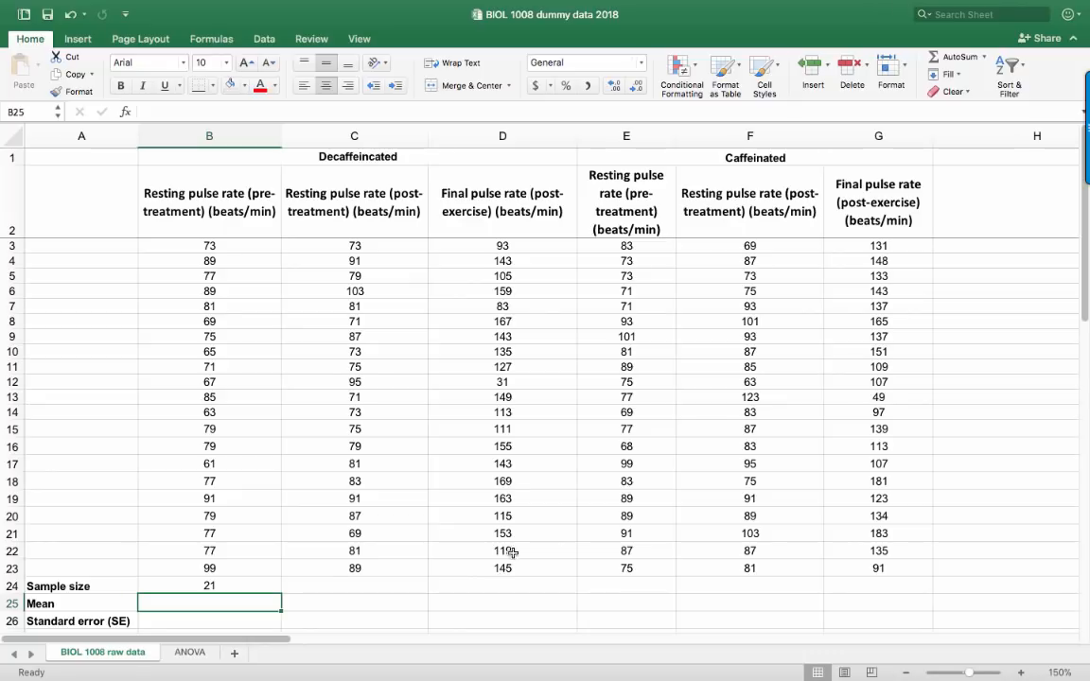
# Fill the sample size formula from B24 across to G24
pyautogui.click(234, 586)
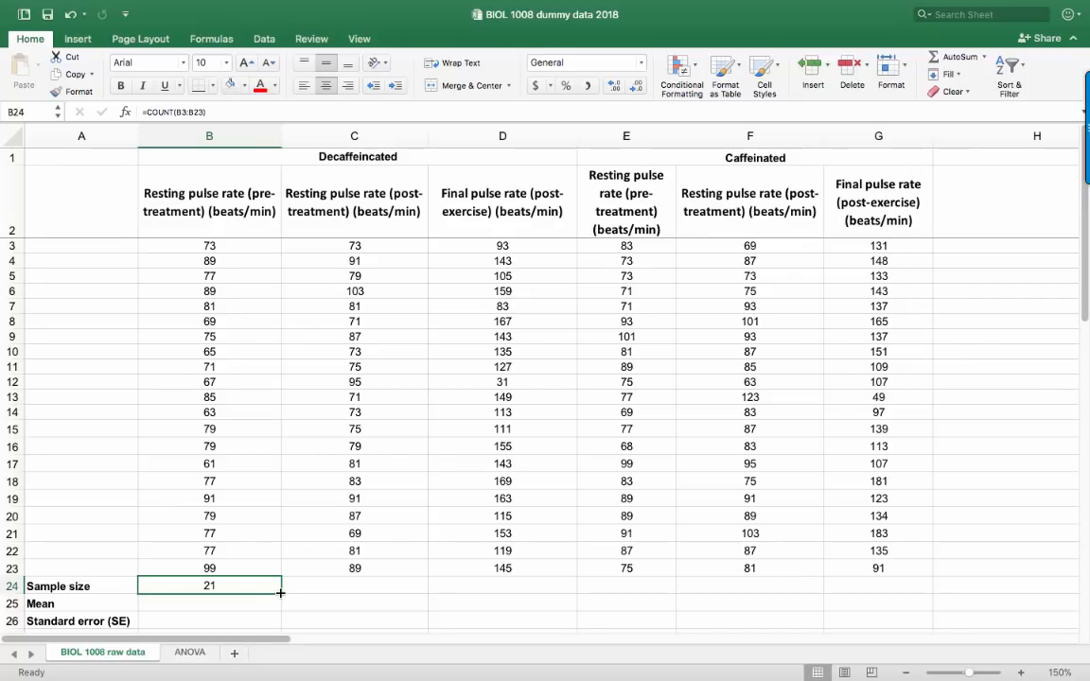
pyautogui.moveTo(280, 592); pyautogui.dragTo(729, 591)
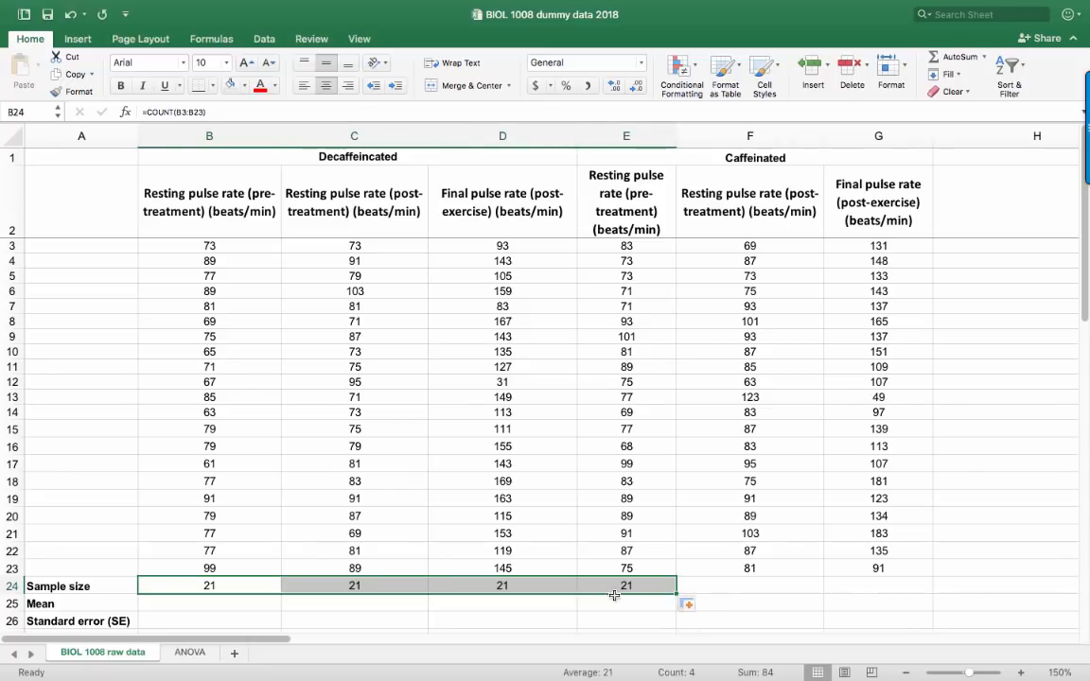
pyautogui.moveTo(676, 593); pyautogui.dragTo(893, 592)
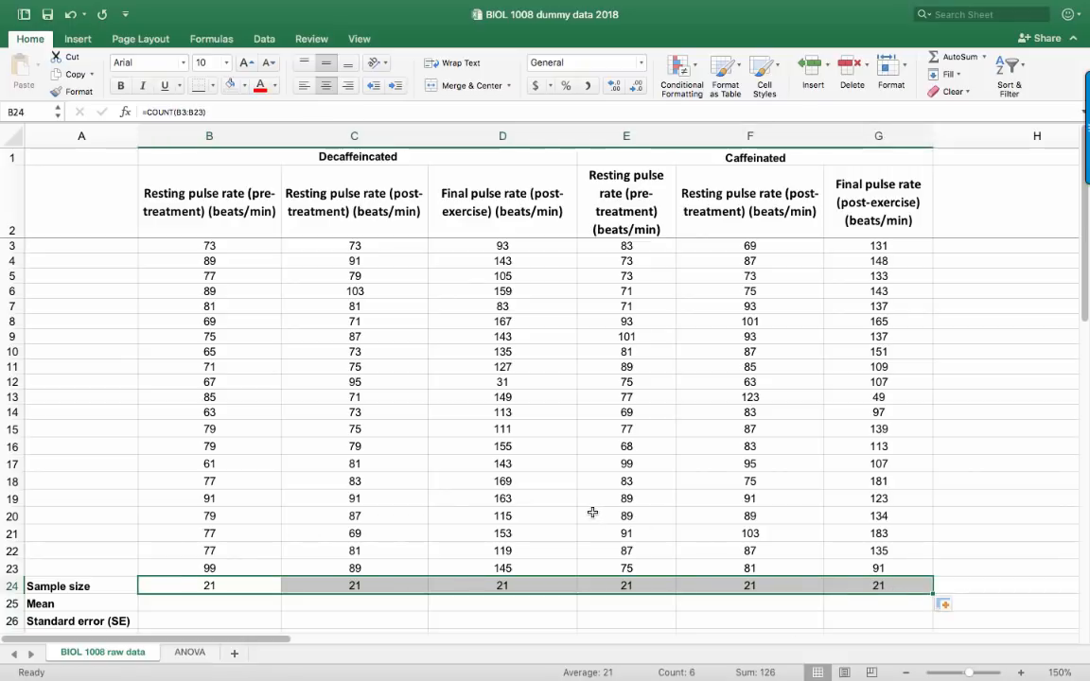
# Calculate the mean of the first decaffeinated column in B25 with =AVERAGE(B3:B23)
pyautogui.click(329, 617)
pyautogui.scroll(-4, 239, 535)
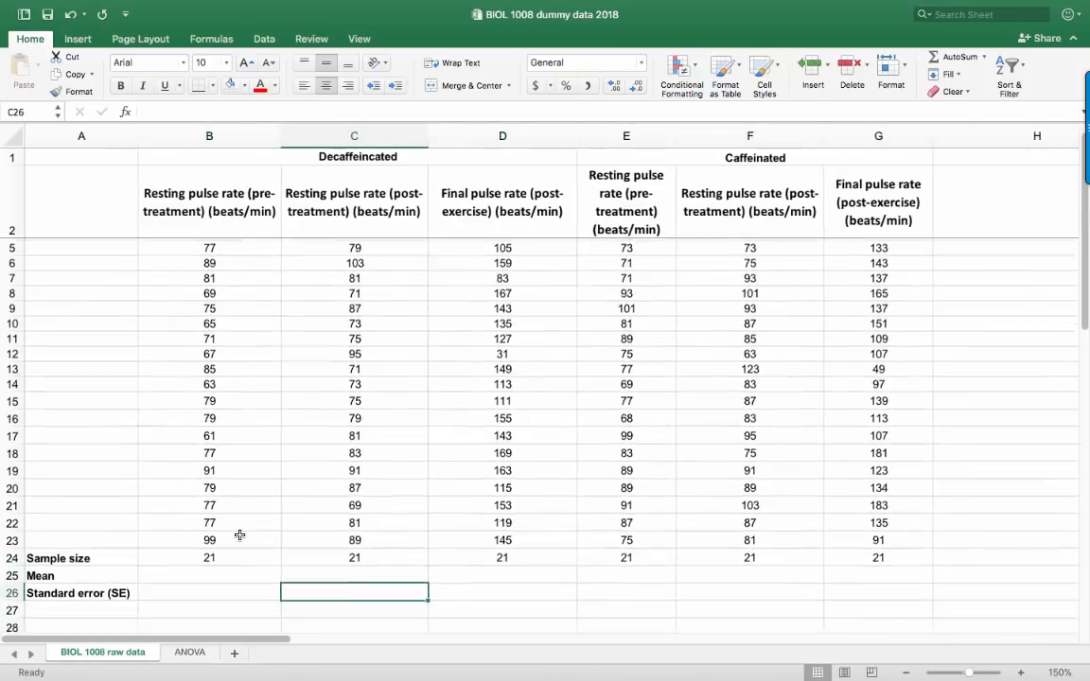
pyautogui.click(177, 547)
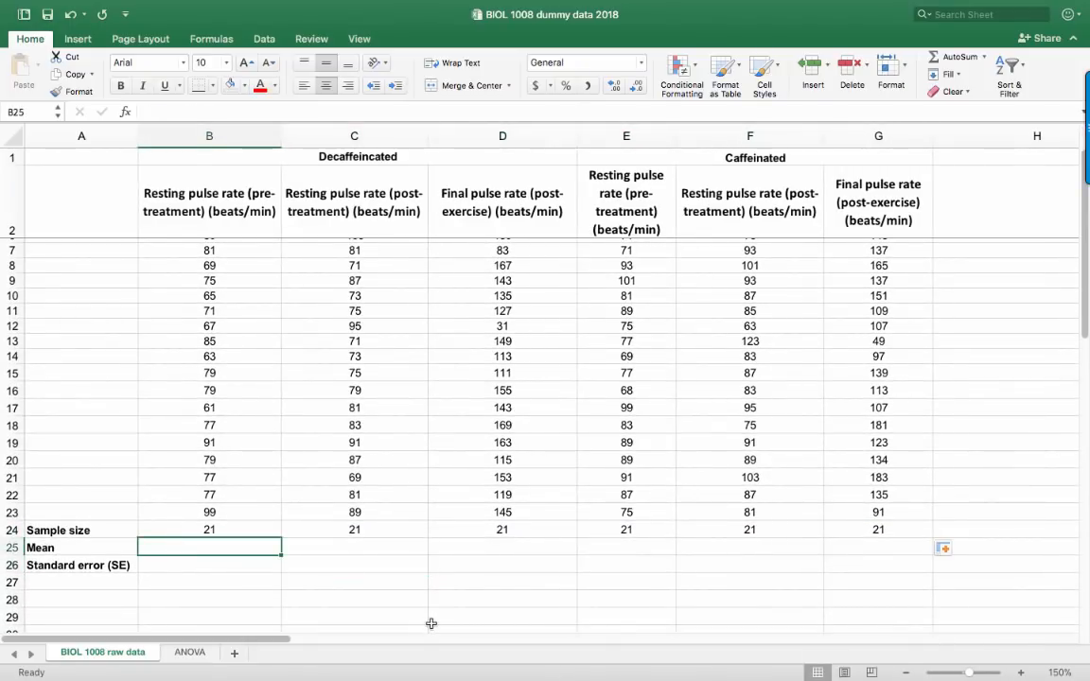
pyautogui.write('=average(')
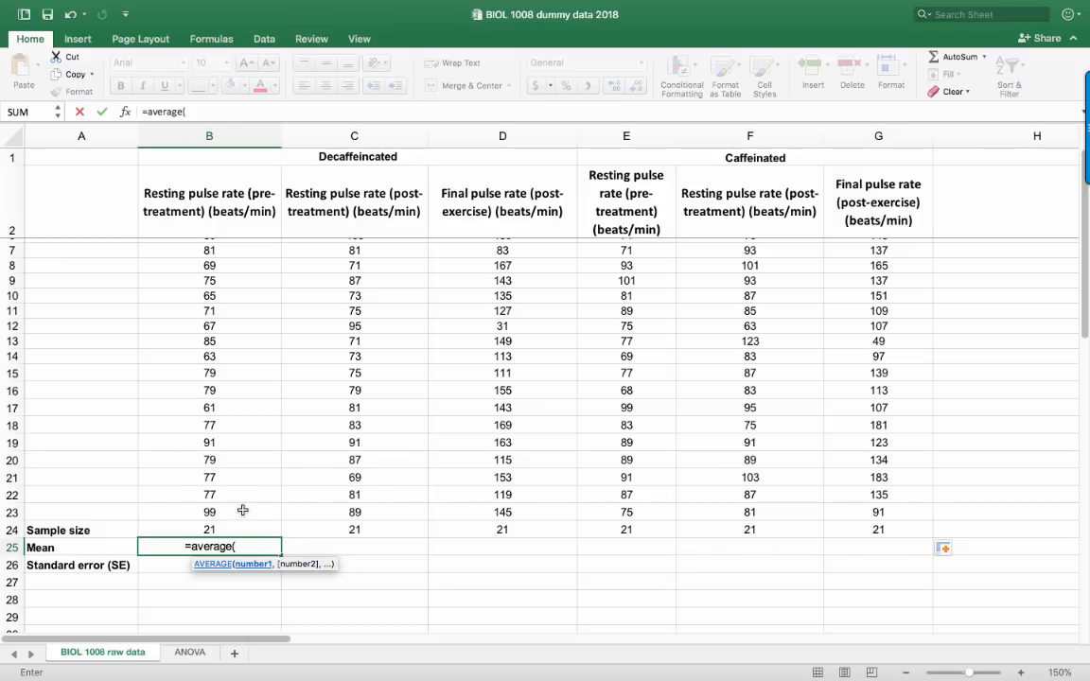
pyautogui.press('Up')
pyautogui.press('Up')
pyautogui.scroll(3, 216, 462)
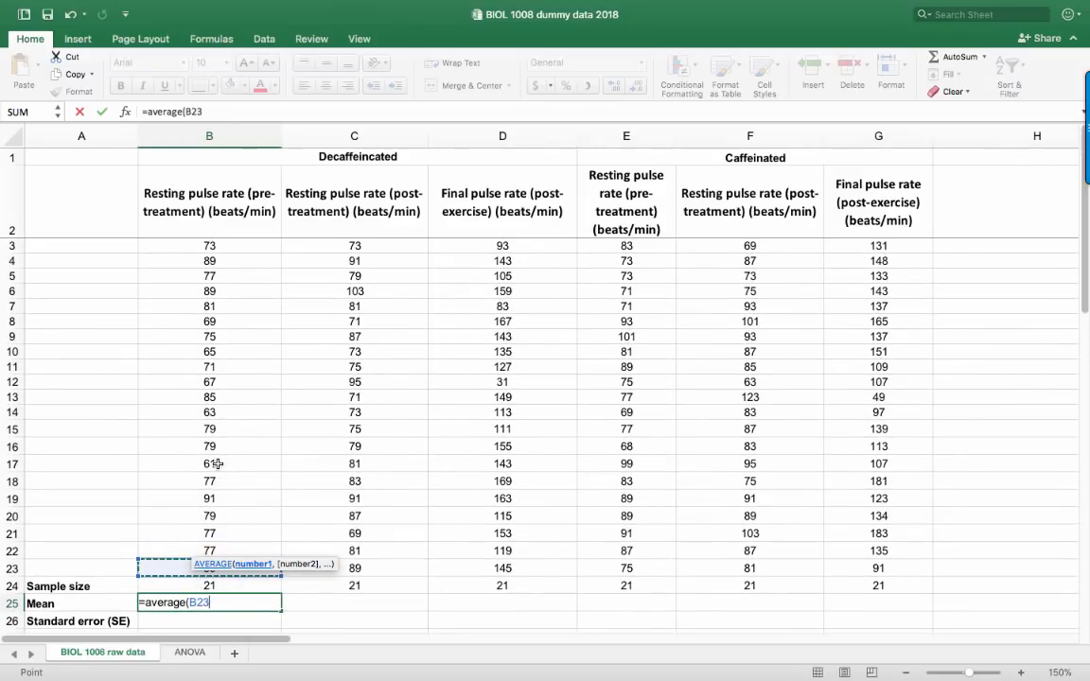
pyautogui.keyDown('shift'); pyautogui.click(197, 246); pyautogui.keyUp('shift')
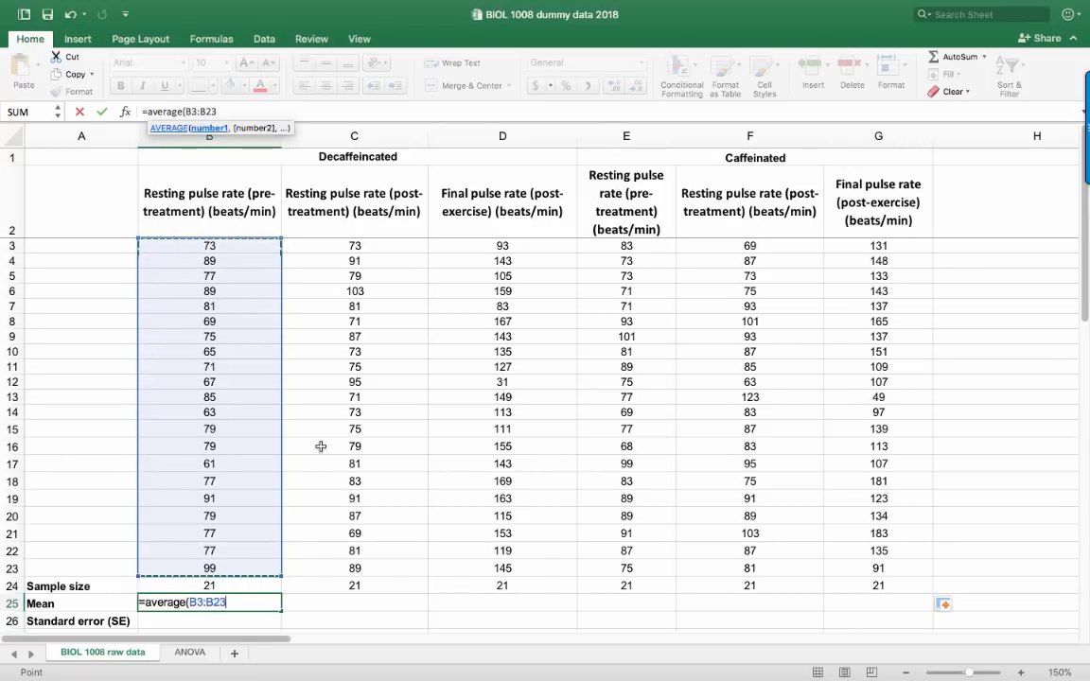
pyautogui.write(')')
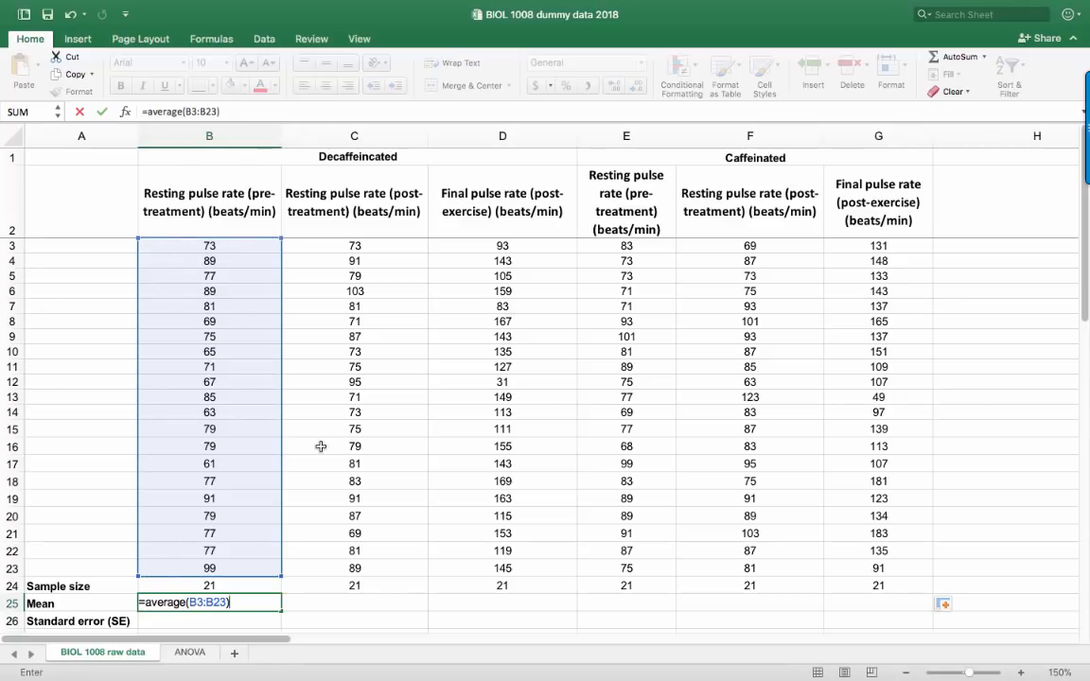
pyautogui.press('Return')
# Fill the mean formula from B25 across to G25, and select cell B26 in the Standard error (SE) row
pyautogui.scroll(-2, 314, 457)
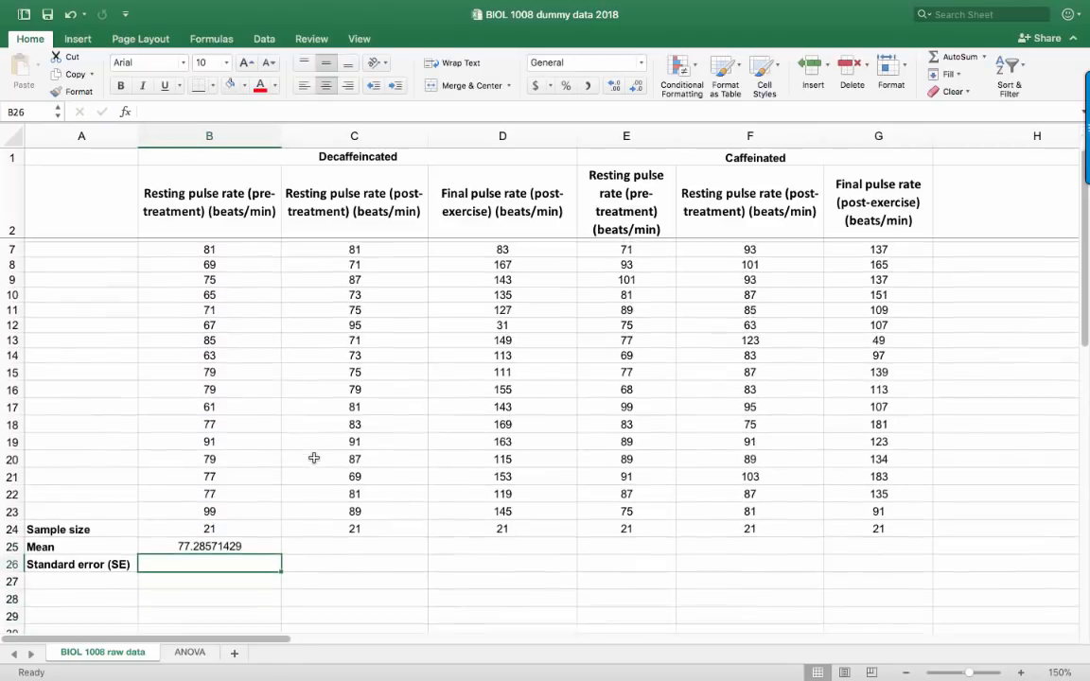
pyautogui.click(156, 547)
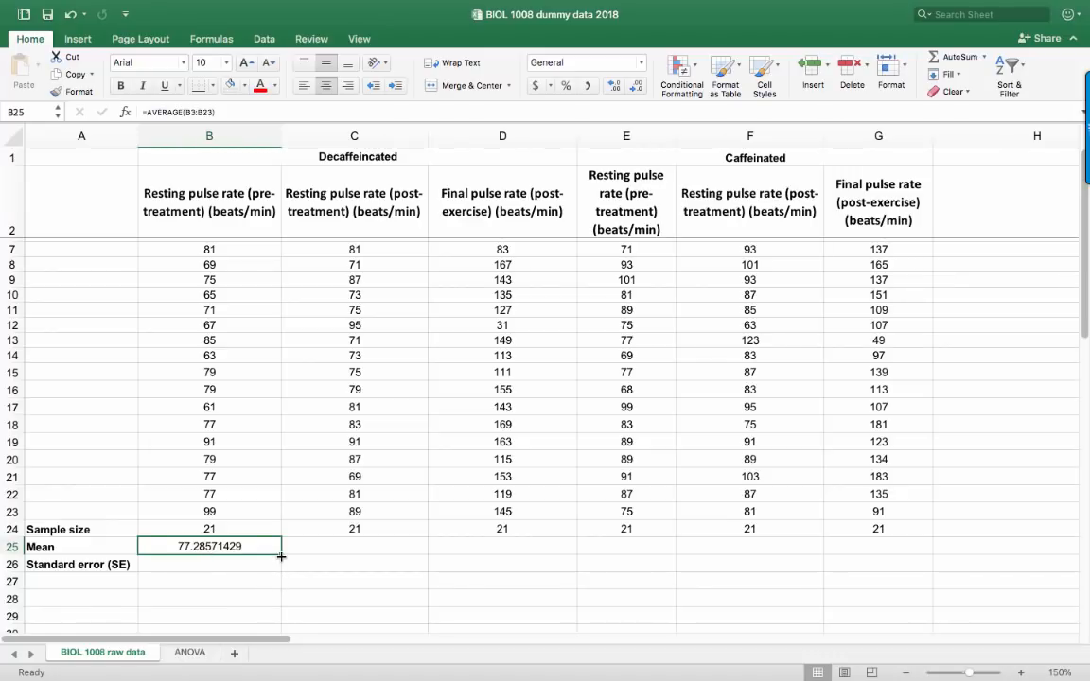
pyautogui.moveTo(281, 556); pyautogui.dragTo(899, 553)
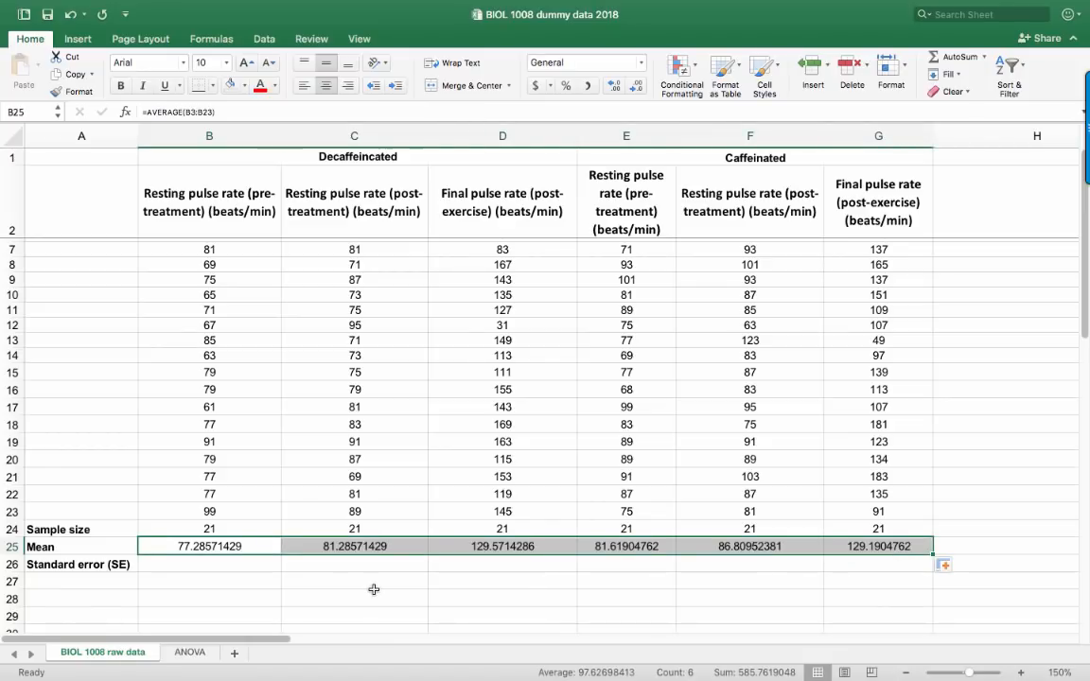
pyautogui.click(208, 564)
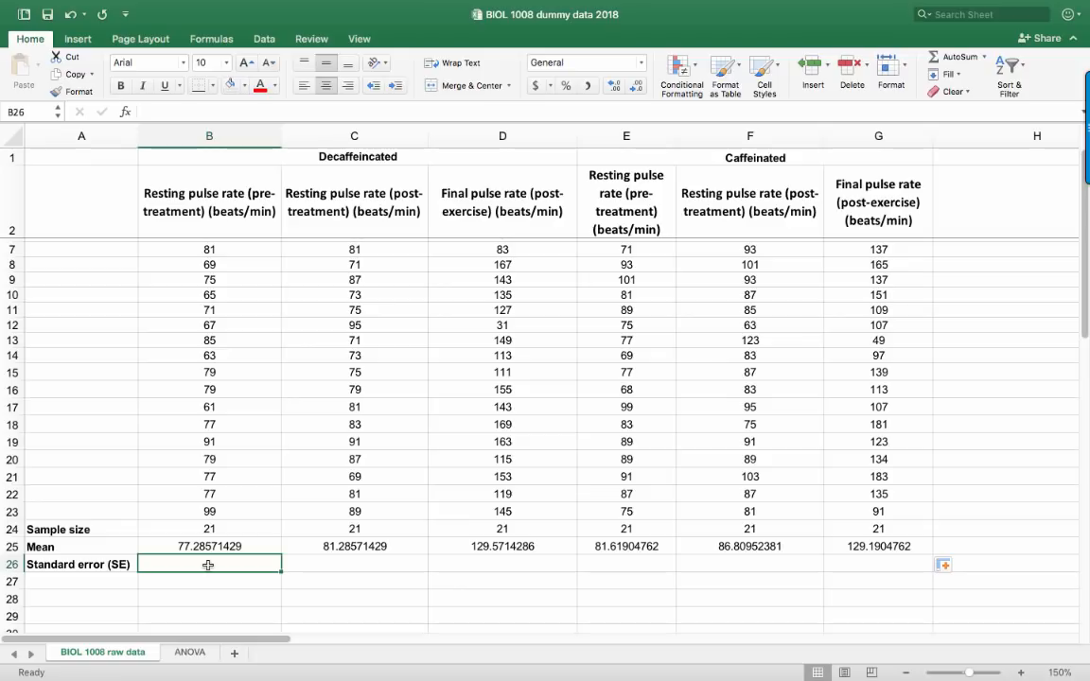
# Begin the standard error formula in B26 with the standard deviation of the first decaffeinated column, =STDEV(B3:B23)
pyautogui.write('=')
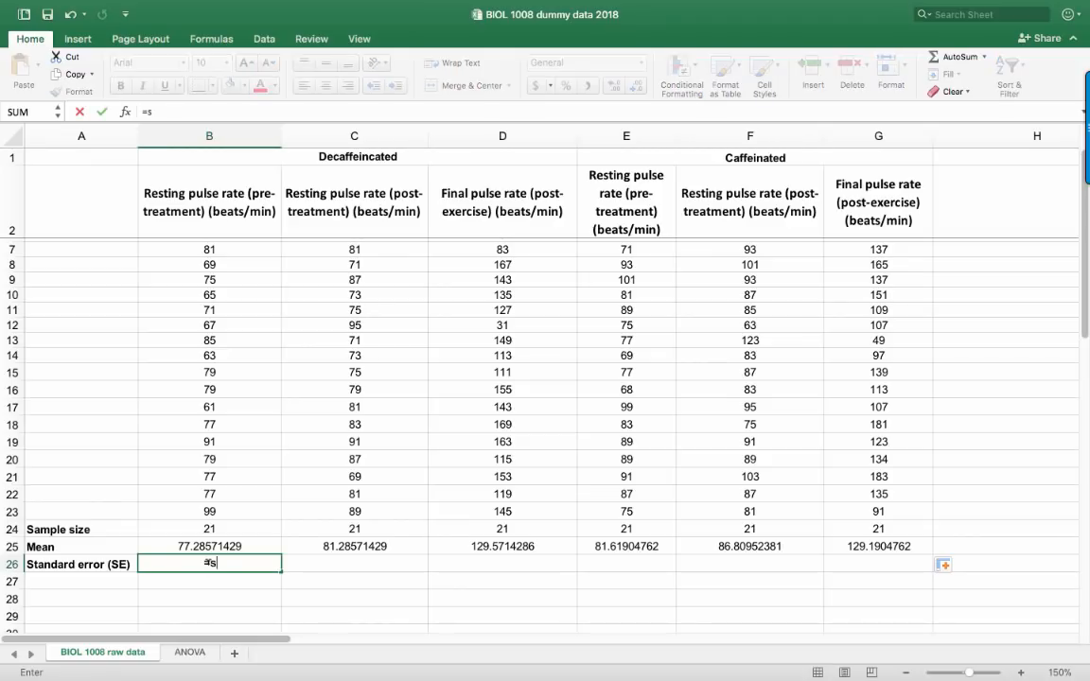
pyautogui.write('stdev(')
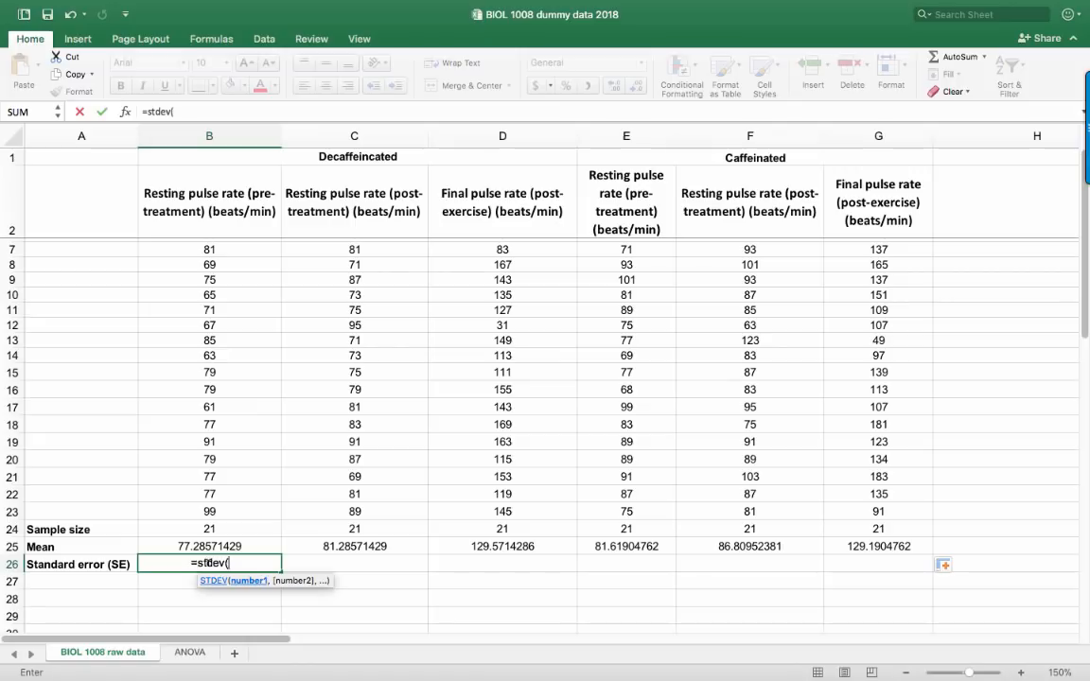
pyautogui.click(210, 511)
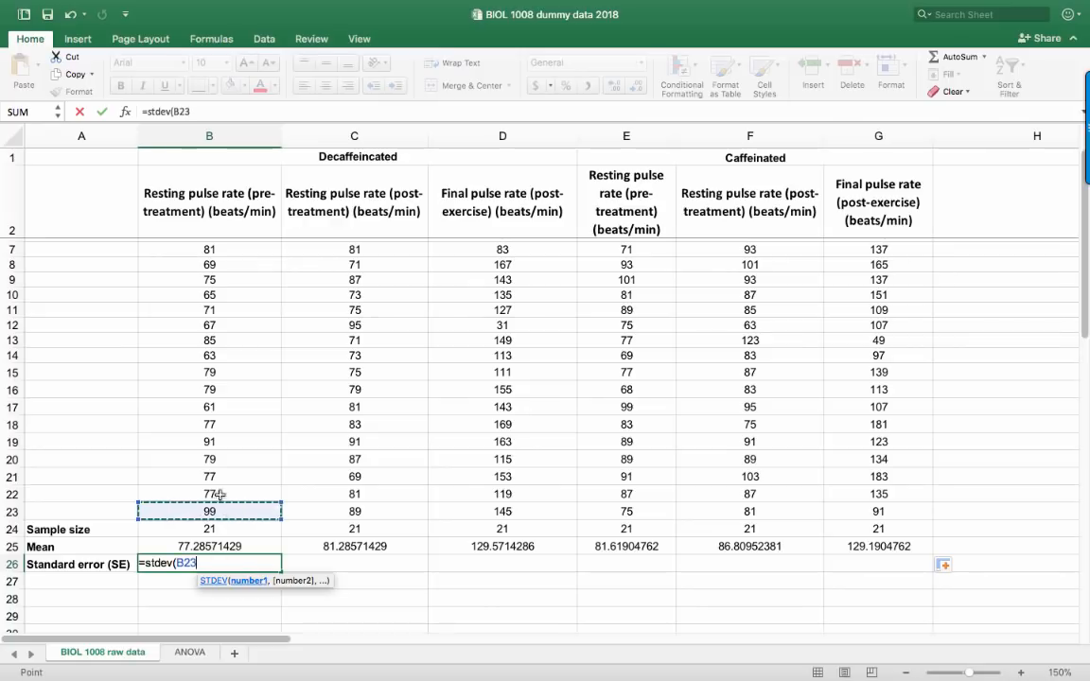
pyautogui.scroll(1, 197, 467)
pyautogui.scroll(2, 196, 467)
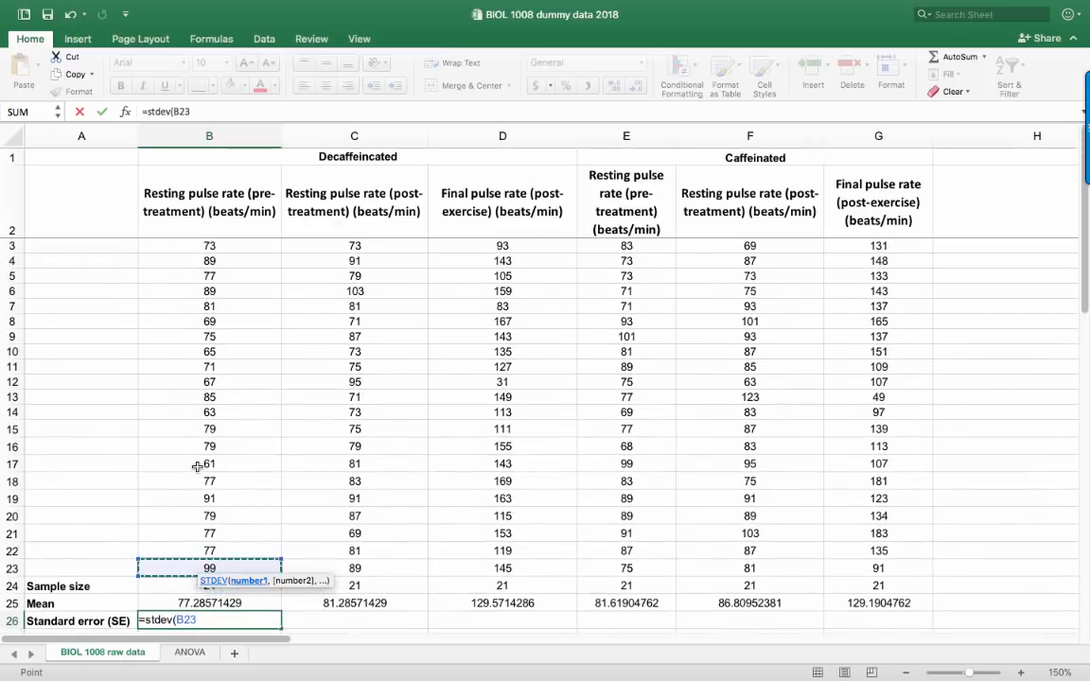
pyautogui.keyDown('shift'); pyautogui.click(203, 246); pyautogui.keyUp('shift')
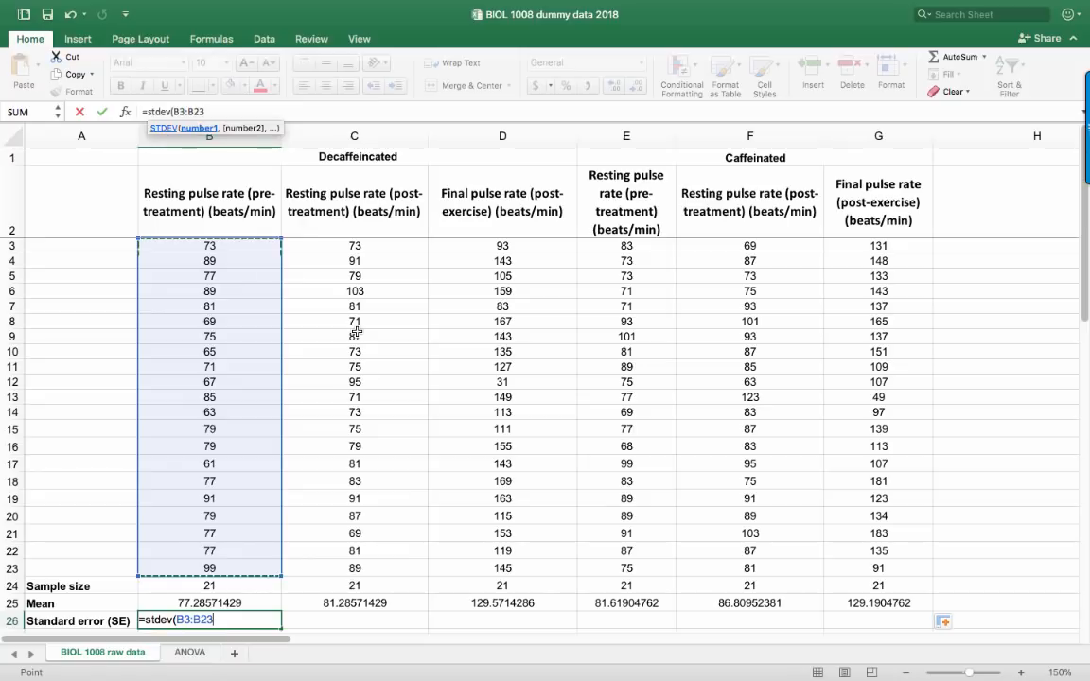
pyautogui.write(')/')
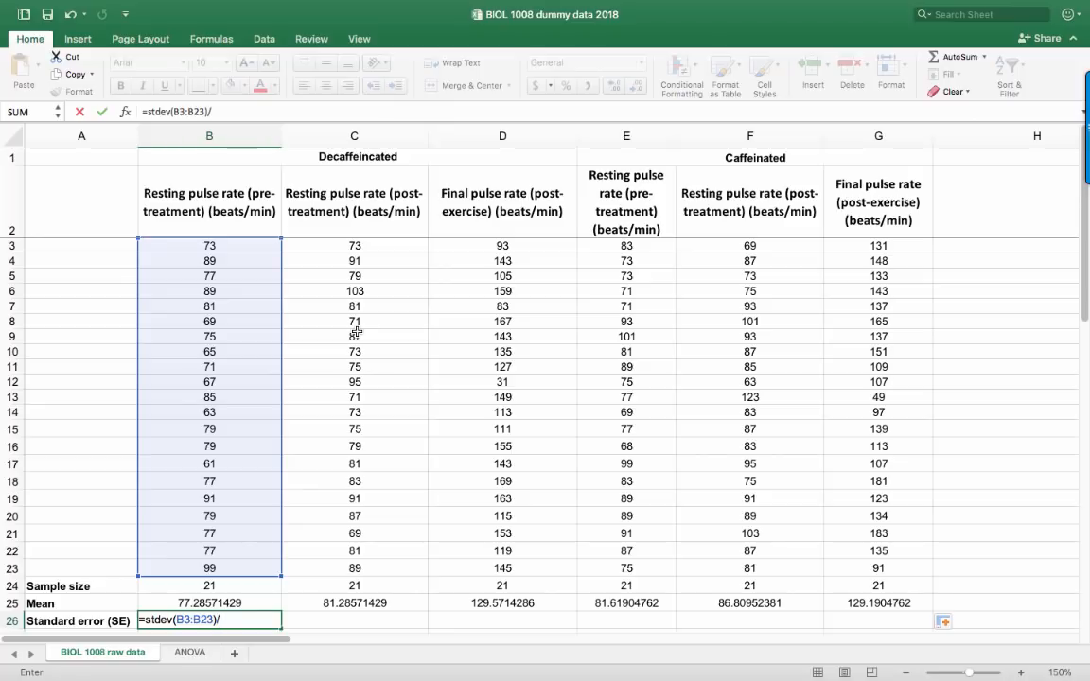
# Complete the B26 formula by dividing by the square root of the sample size, giving =STDEV(B3:B23)/SQRT(B24)
pyautogui.write('sqrt(')
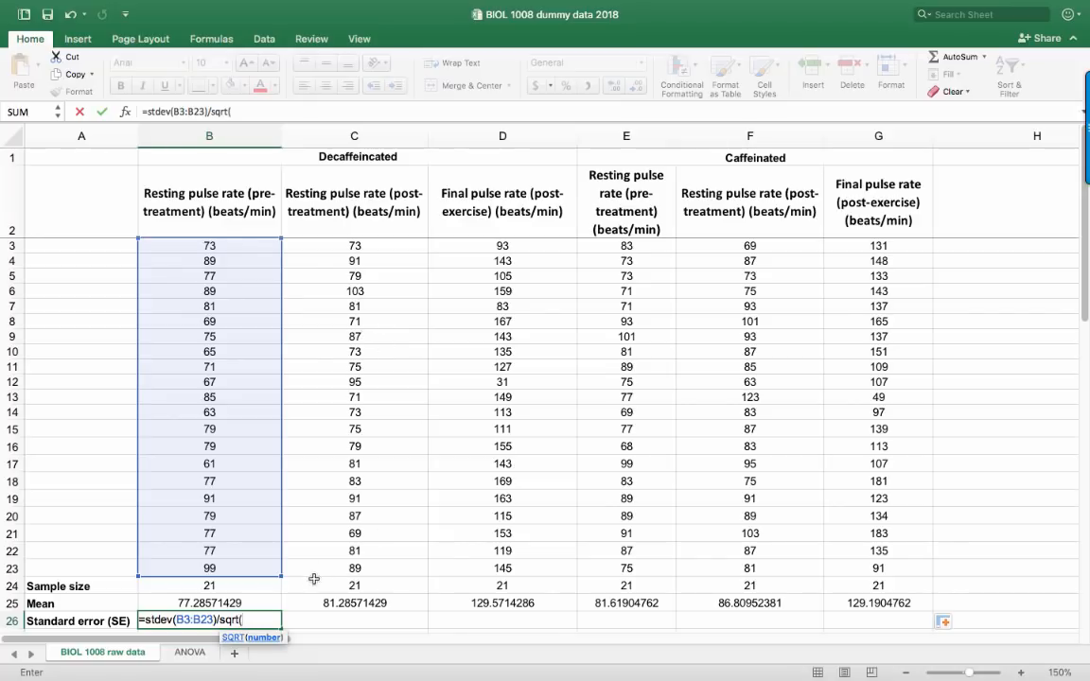
pyautogui.click(212, 586)
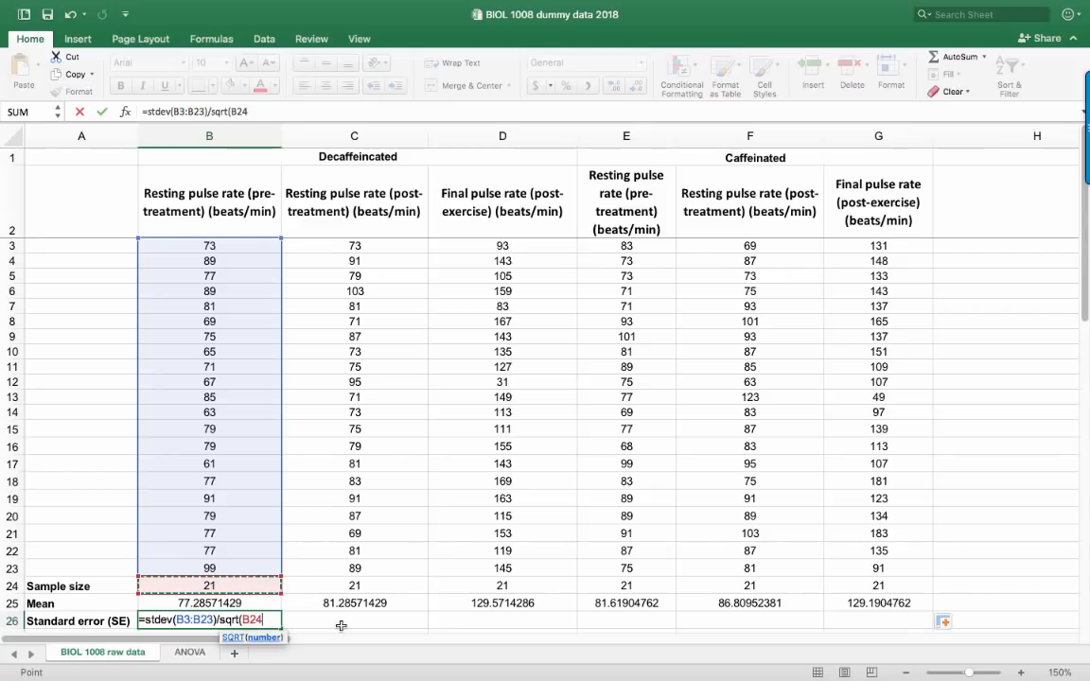
pyautogui.write(')')
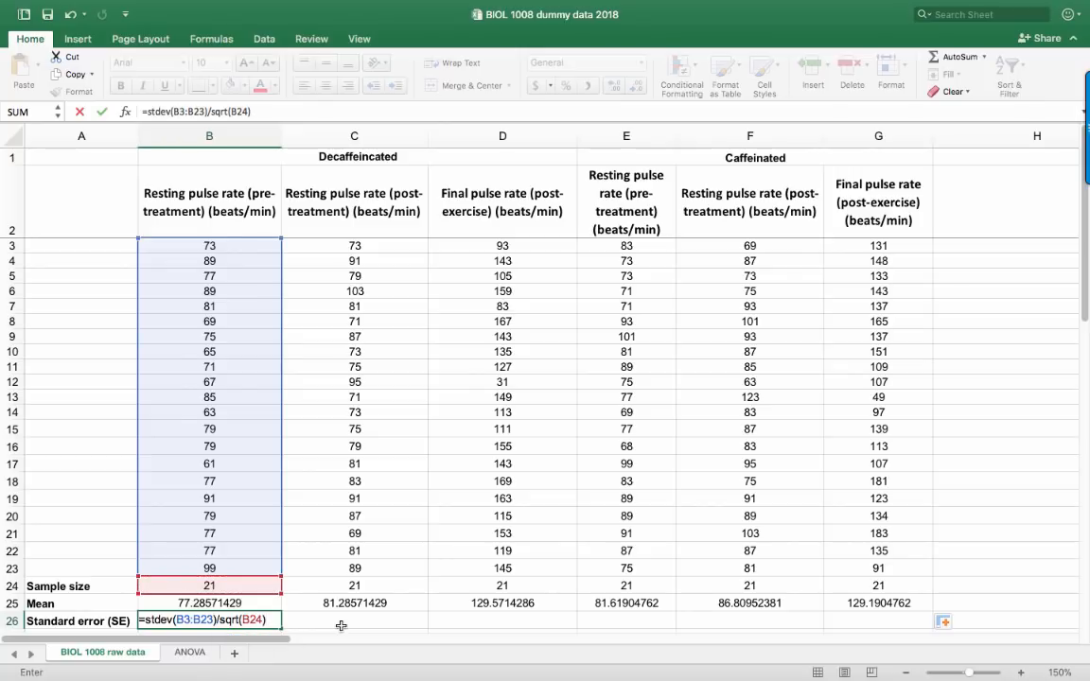
pyautogui.press('Return')
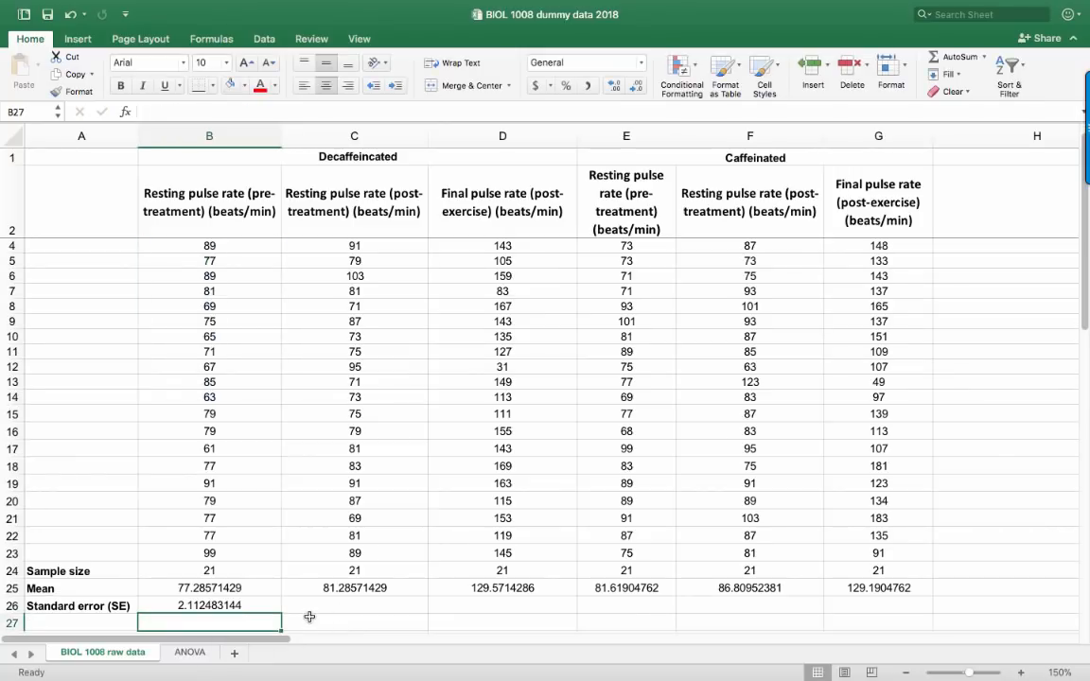
# Fill the standard error formula from B26 across to G26
pyautogui.click(234, 605)
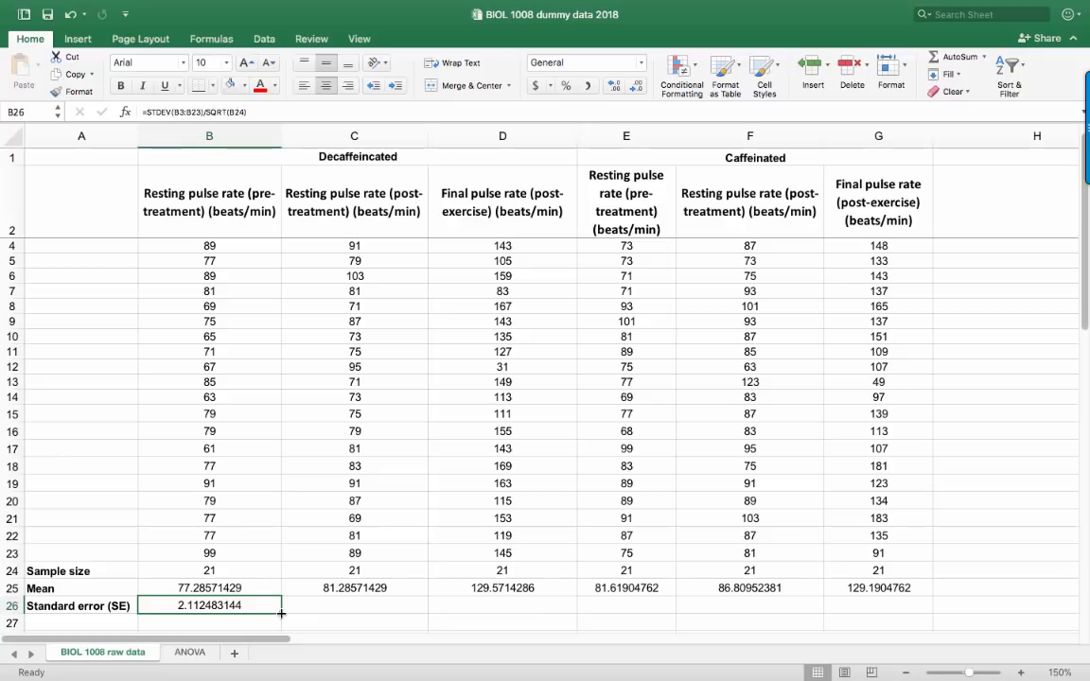
pyautogui.moveTo(281, 613); pyautogui.dragTo(836, 531)
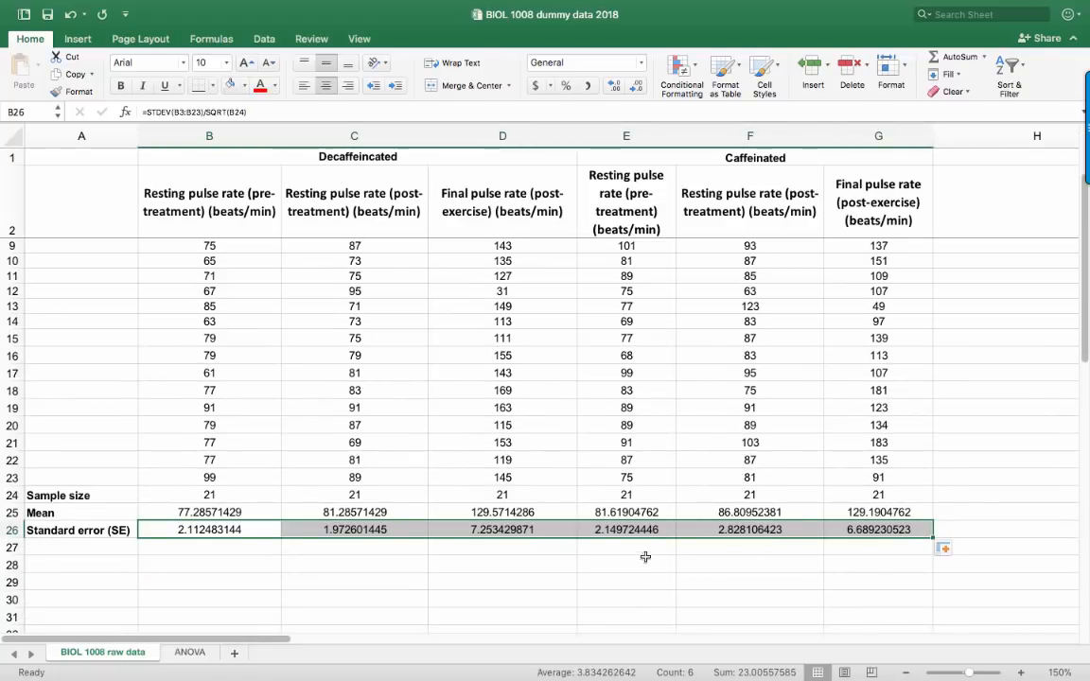
pyautogui.click(609, 564)
pyautogui.scroll(1, 609, 564)
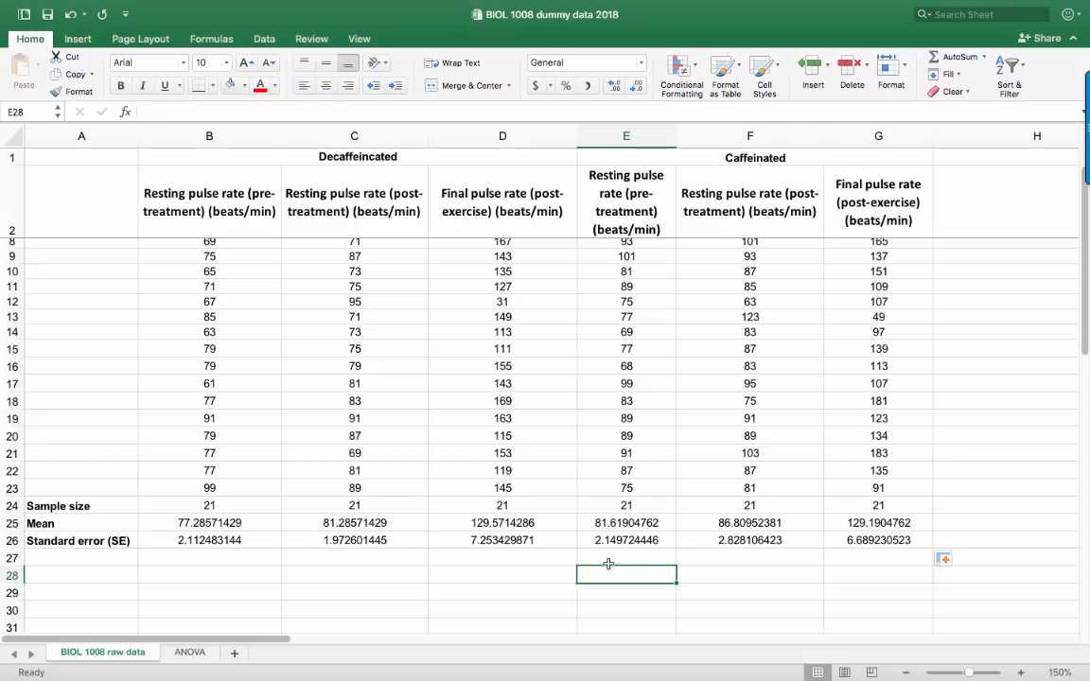
# Reduce the mean and standard error values in B25:G26 to one decimal place
pyautogui.click(187, 526)
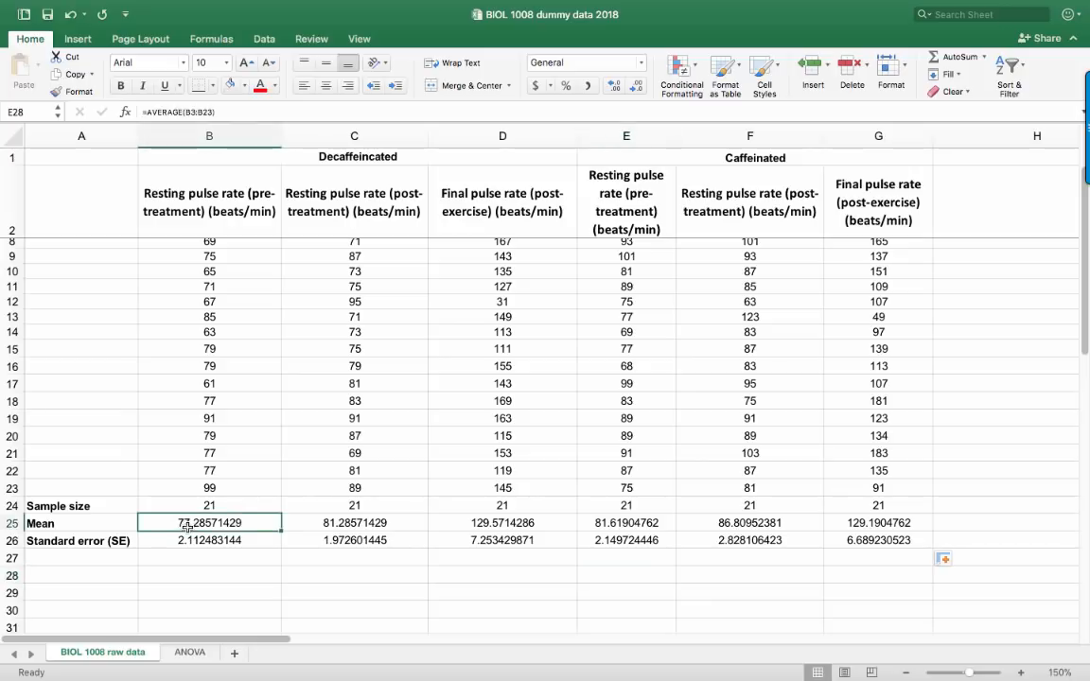
pyautogui.moveTo(187, 526); pyautogui.dragTo(872, 538)
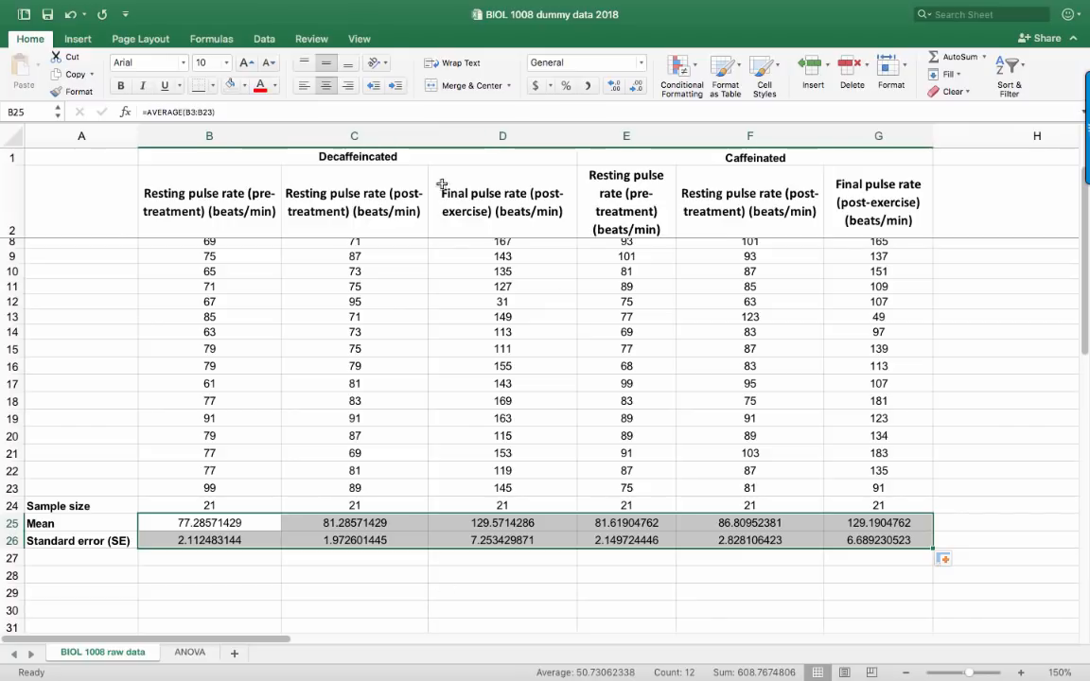
pyautogui.click(637, 89)
pyautogui.click(638, 89)
pyautogui.click(638, 89)
pyautogui.click(636, 90)
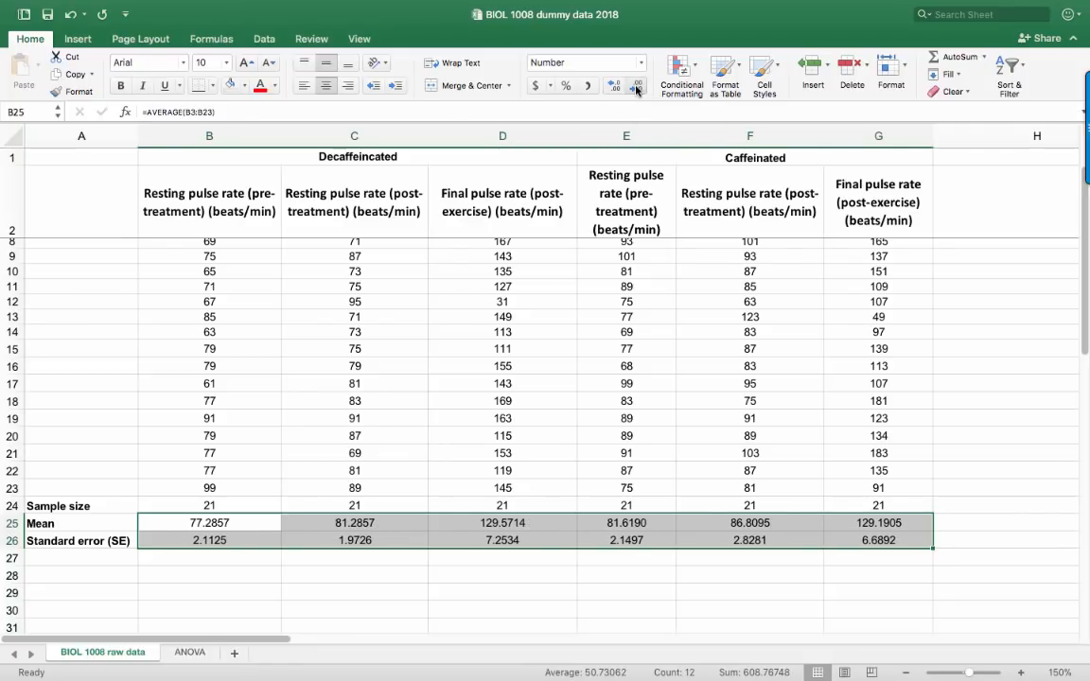
pyautogui.click(637, 89)
pyautogui.click(637, 90)
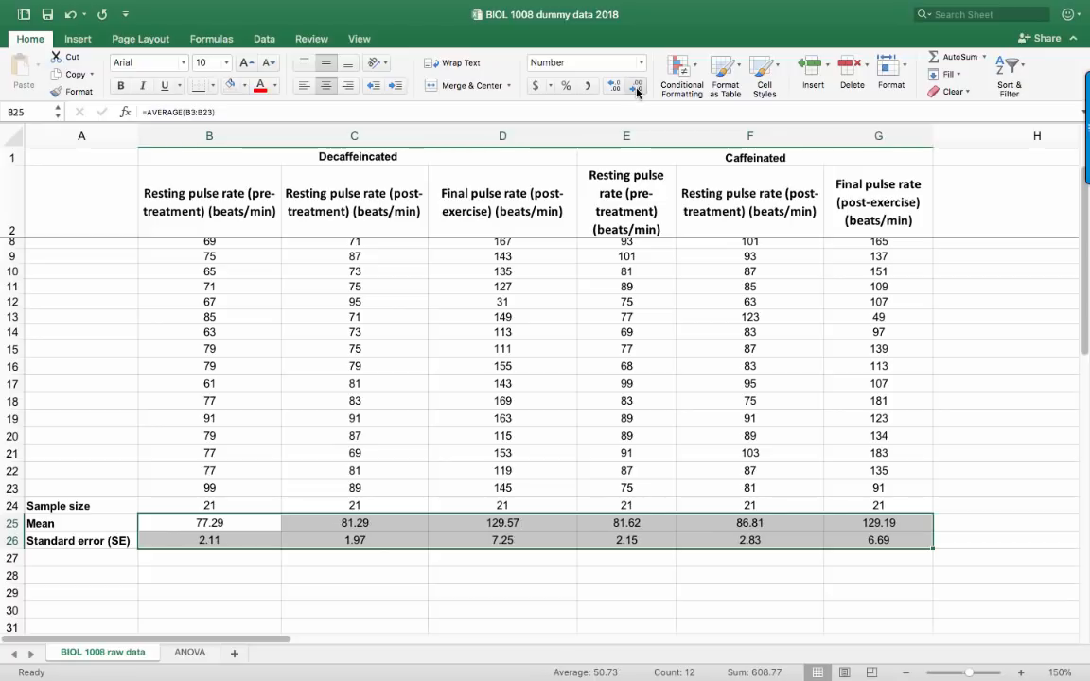
pyautogui.click(637, 90)
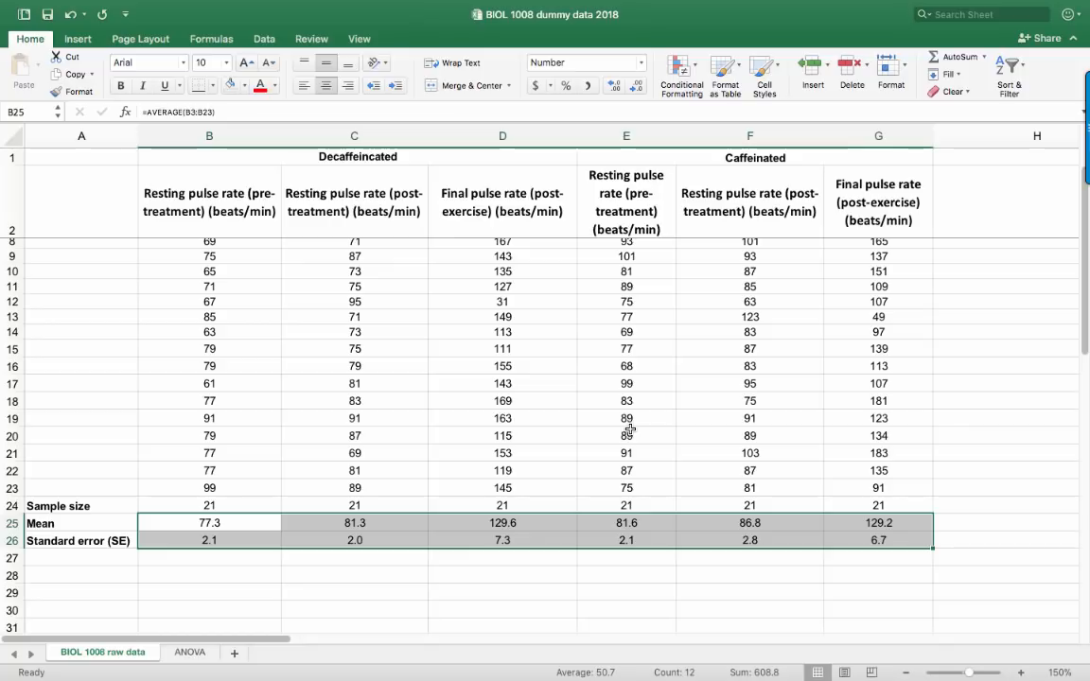
pyautogui.click(584, 575)
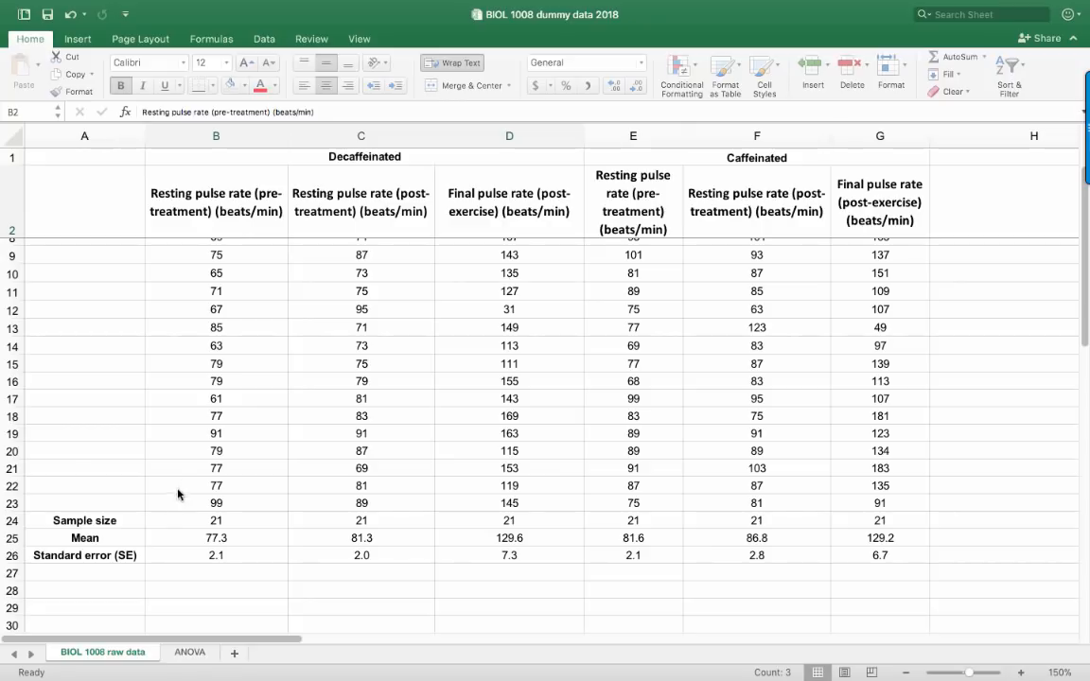
# Review the sample size formula in B24 and the summary statistics in B24:G26
pyautogui.click(191, 515)
pyautogui.doubleClick(210, 520)
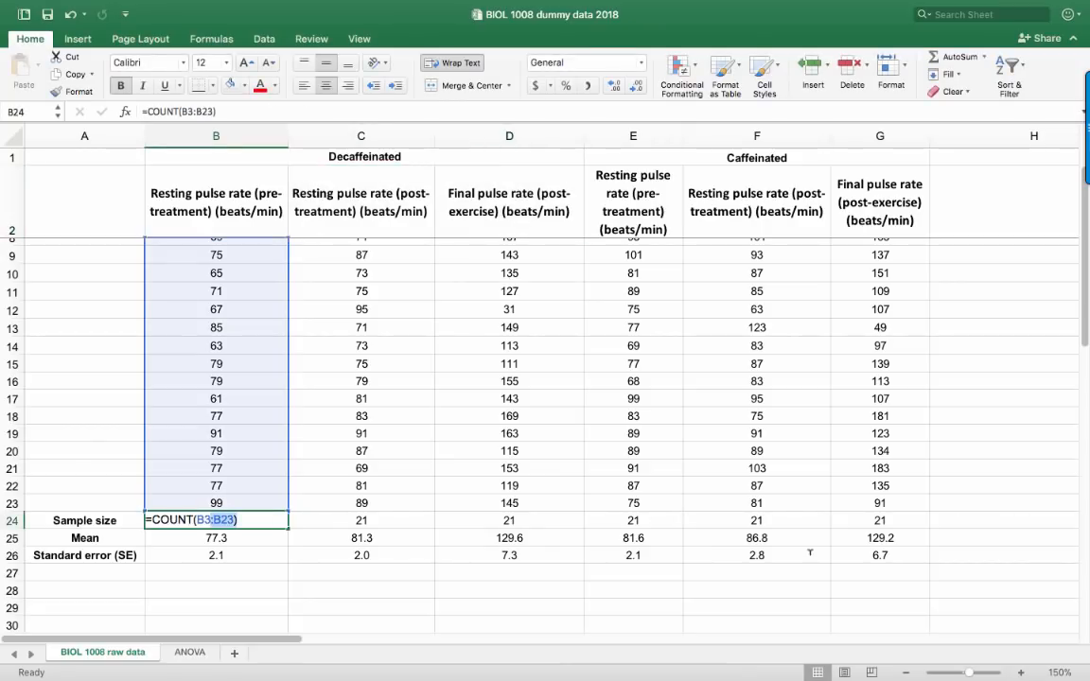
pyautogui.doubleClick(576, 554)
pyautogui.moveTo(217, 520); pyautogui.dragTo(881, 554)
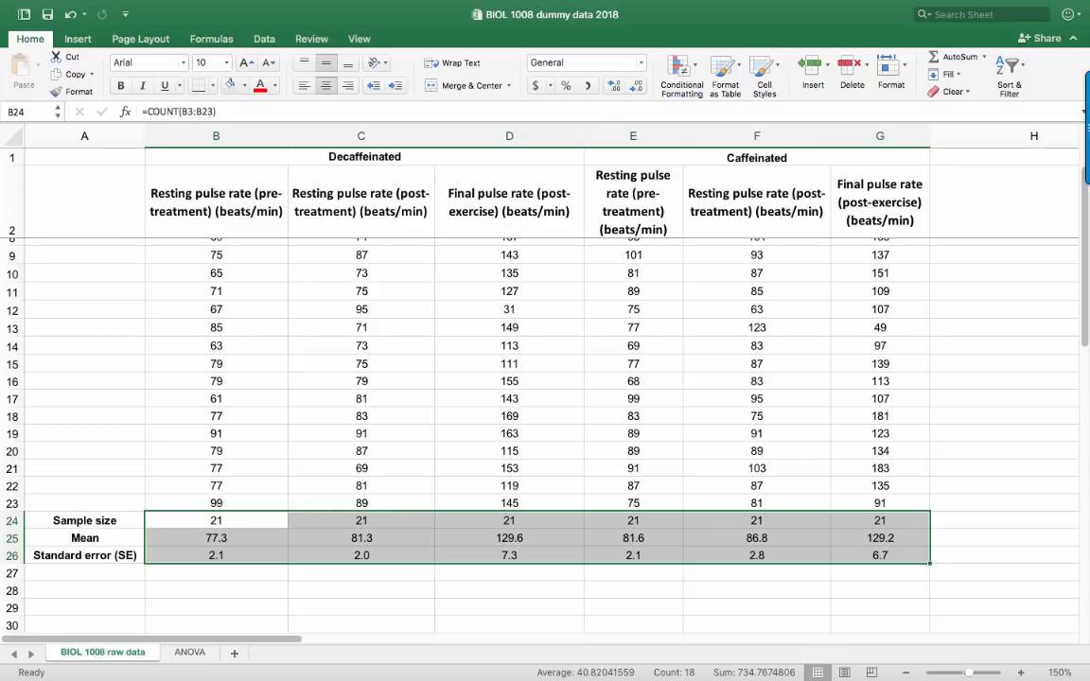
pyautogui.click(484, 511)
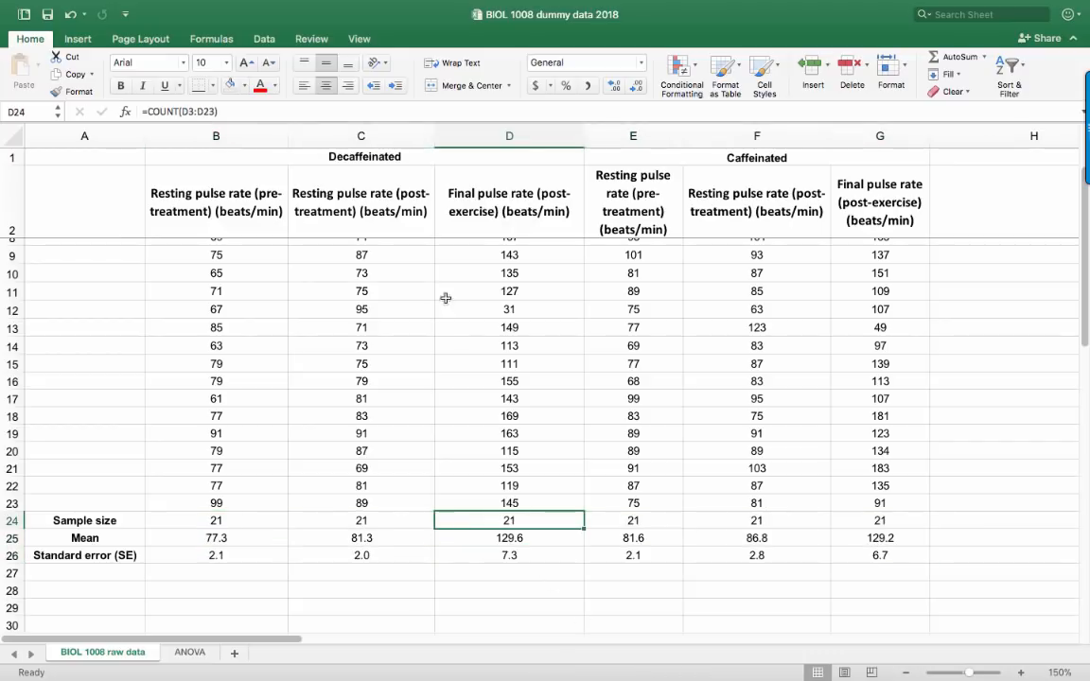
# Review the Decaffeinated and Caffeinated group headings and the three decaffeinated pulse rate column headings
pyautogui.click(369, 157)
pyautogui.click(742, 157)
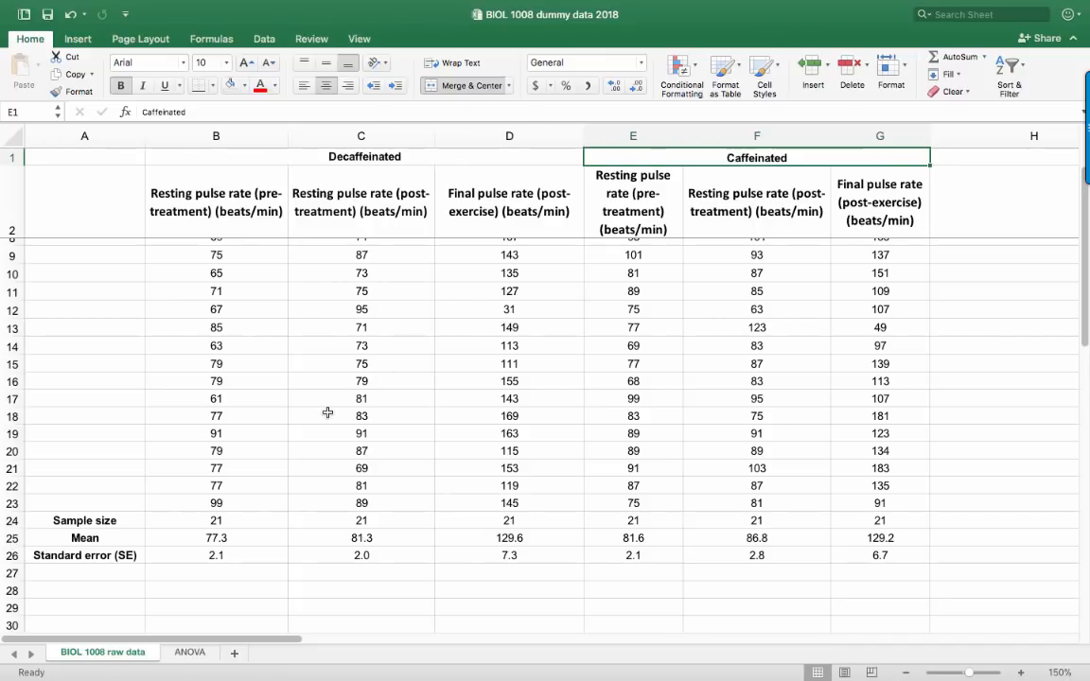
pyautogui.click(224, 210)
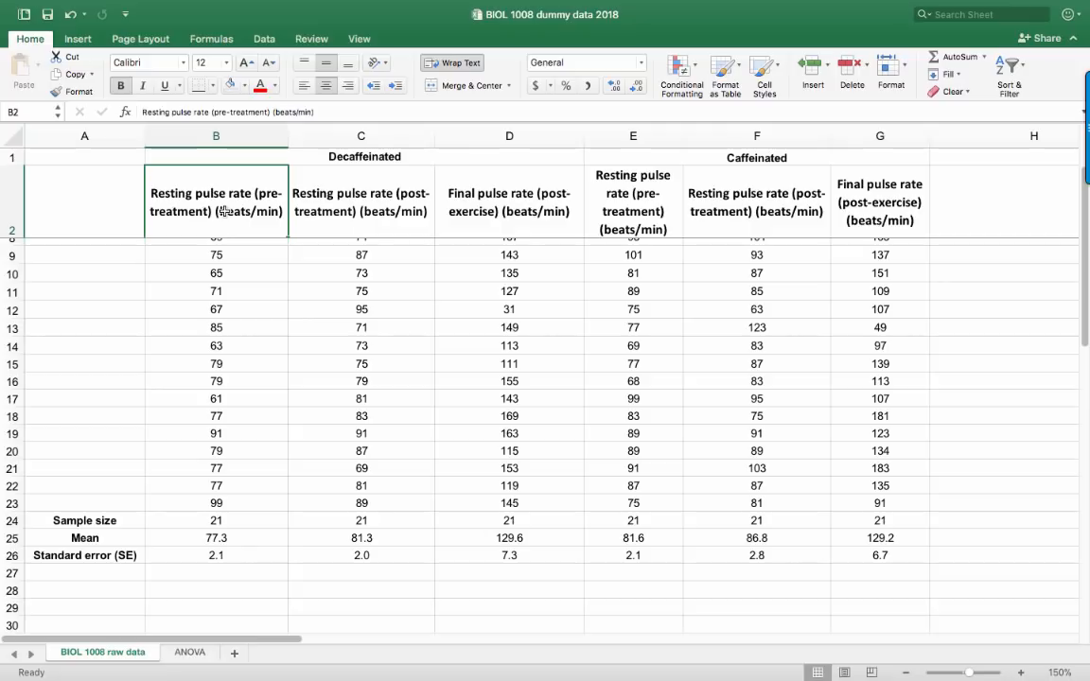
pyautogui.click(360, 220)
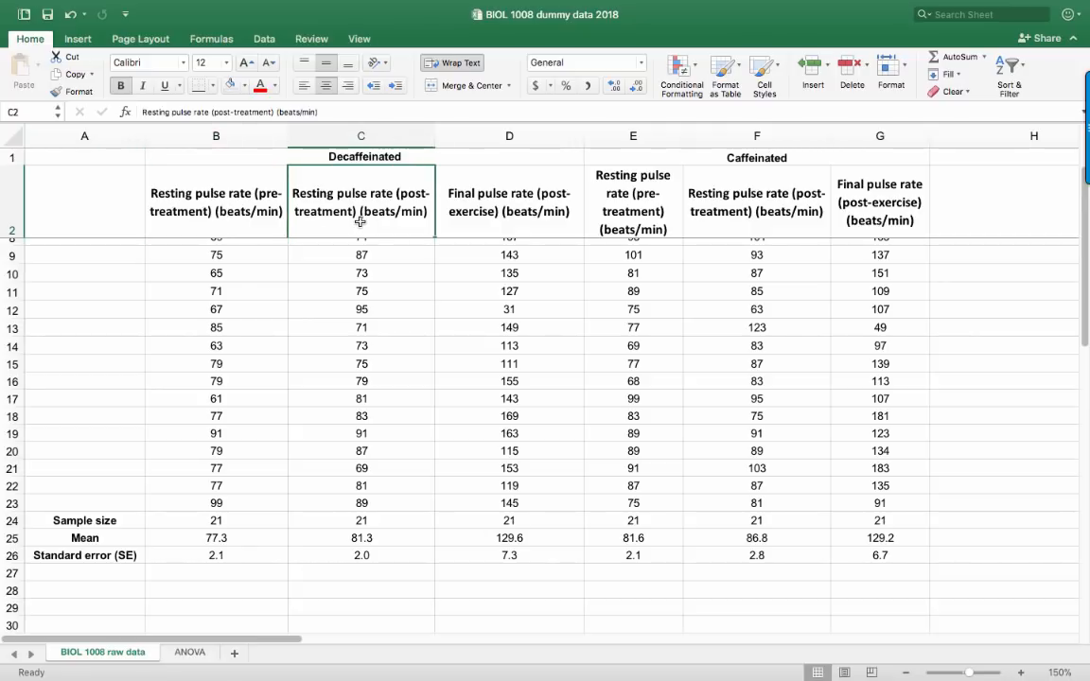
pyautogui.click(472, 198)
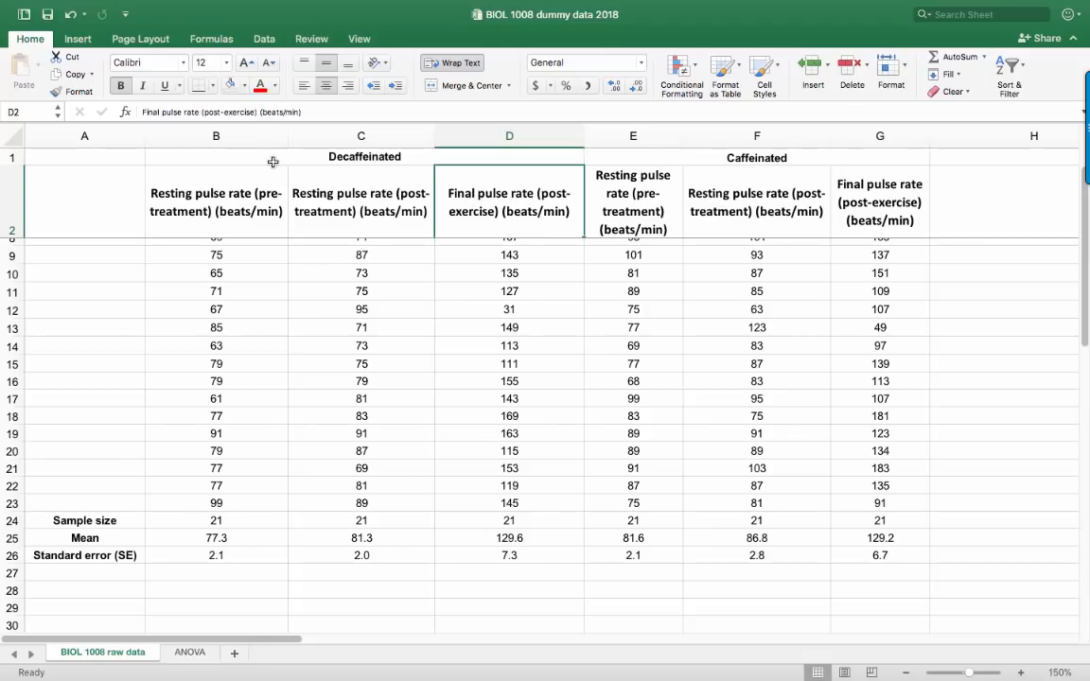
pyautogui.click(398, 159)
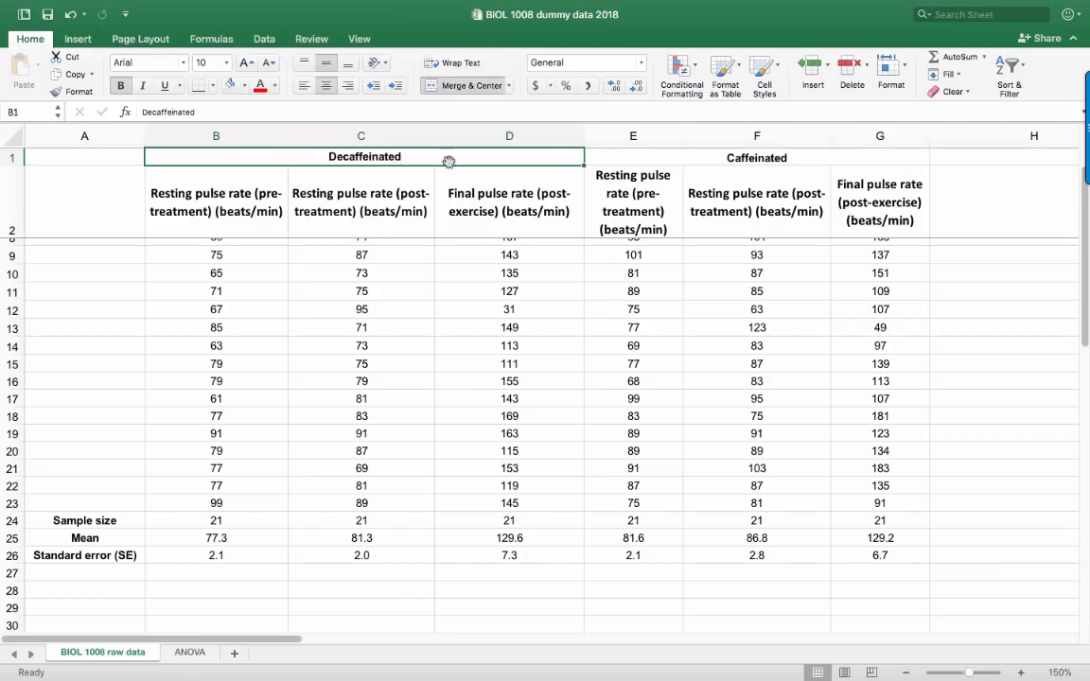
pyautogui.click(632, 158)
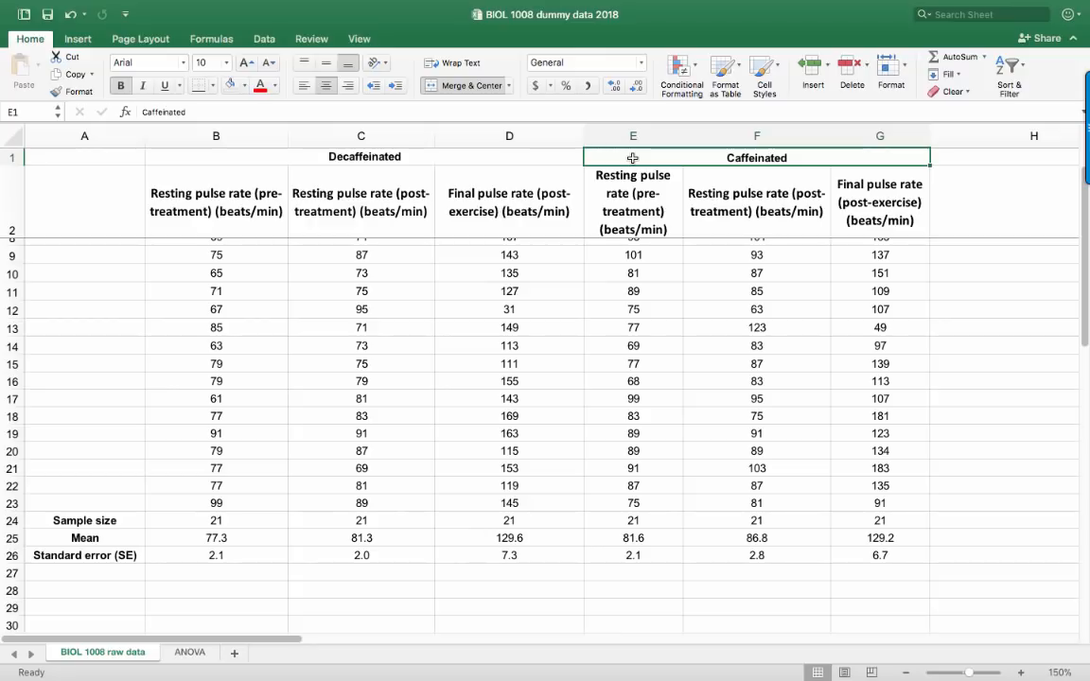
# Try to insert a 2-D clustered column chart with the Caffeinated heading selected, and undo the insertion
pyautogui.click(74, 41)
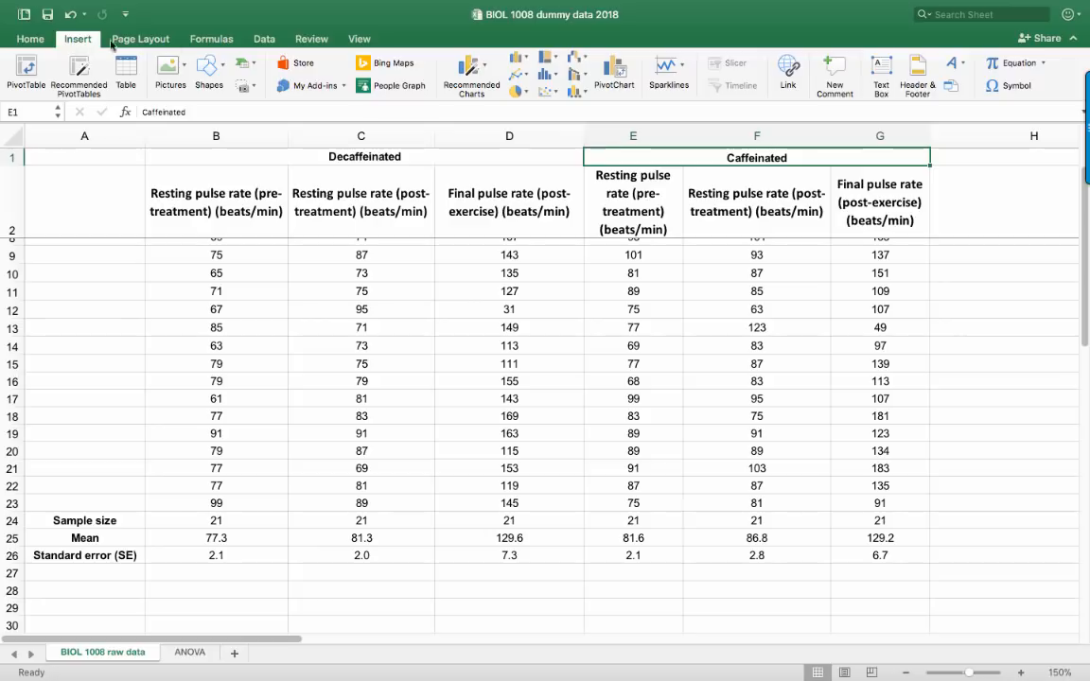
pyautogui.click(519, 61)
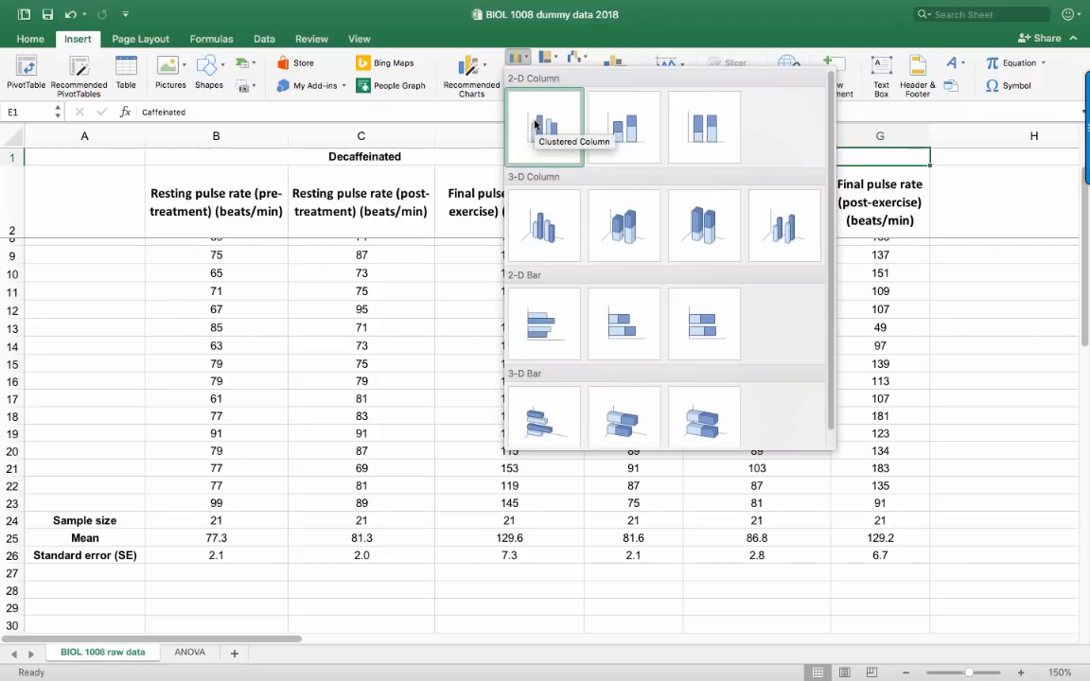
pyautogui.click(534, 123)
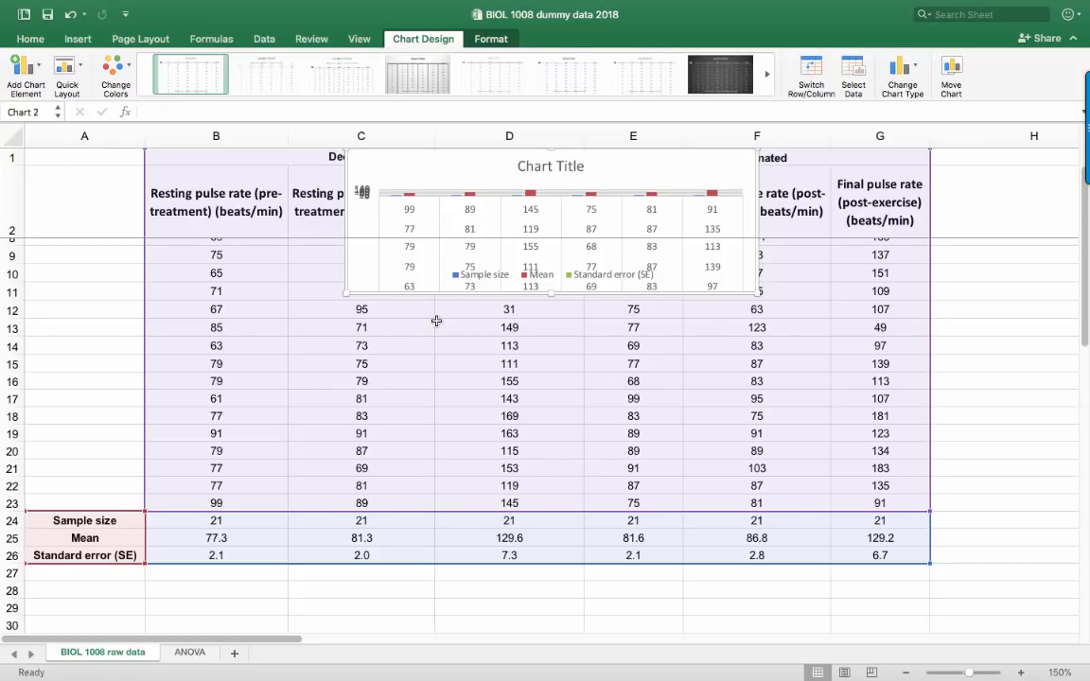
pyautogui.press('Escape')
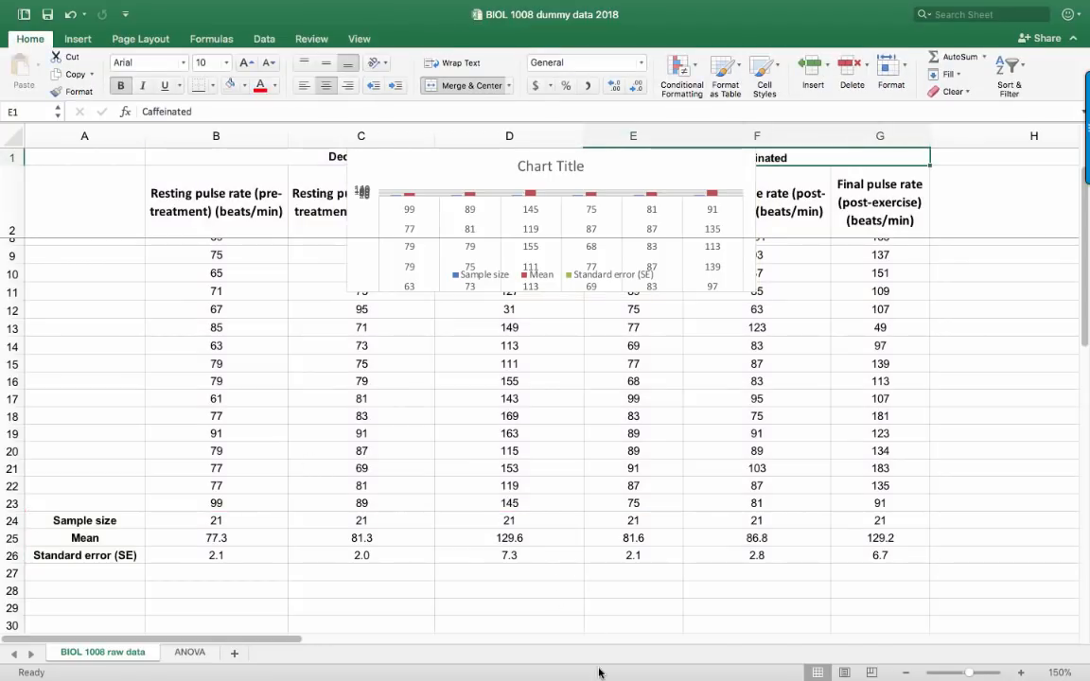
pyautogui.hscroll(10, 662, 653)
pyautogui.hscroll(-2, 567, 567)
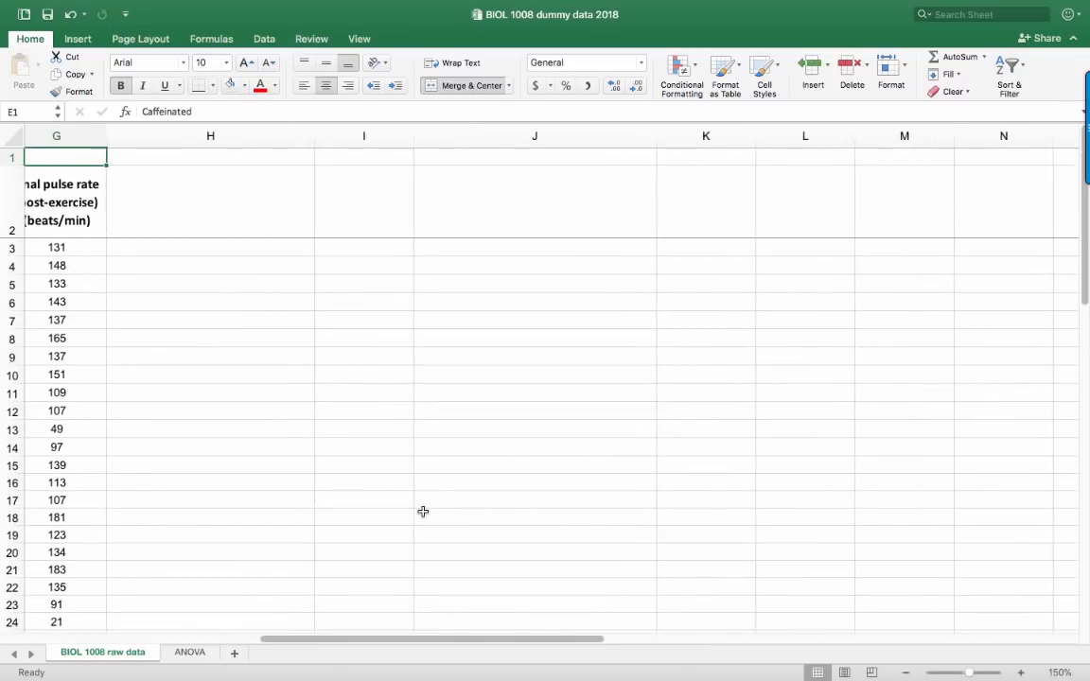
pyautogui.hscroll(-8, 422, 511)
pyautogui.scroll(-1, 423, 511)
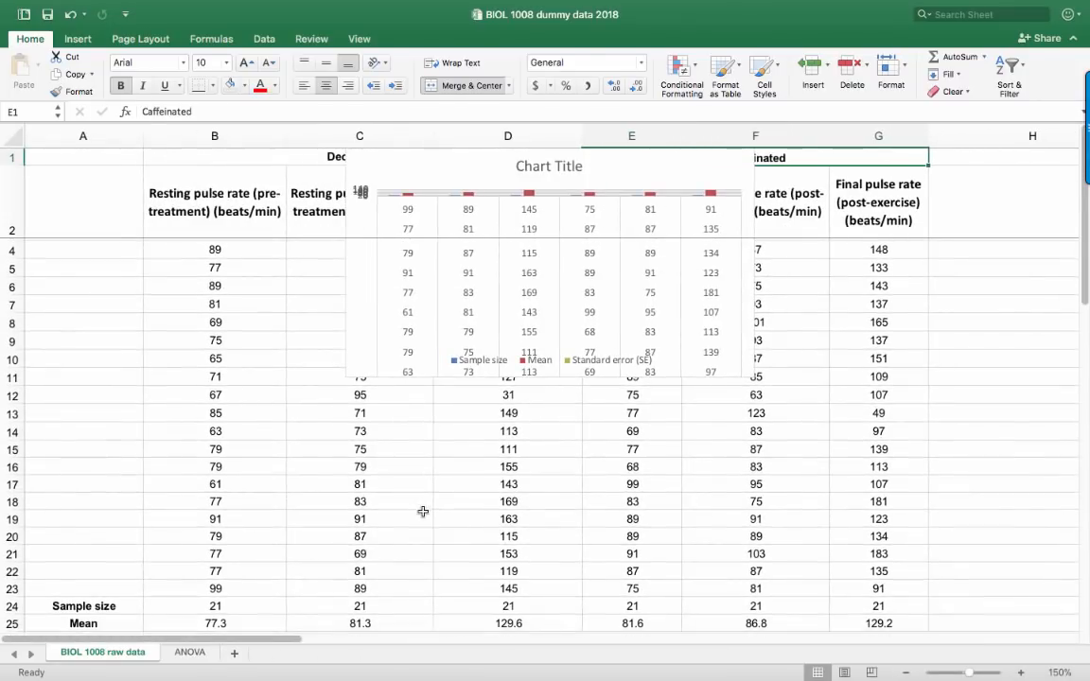
pyautogui.press('super+z')
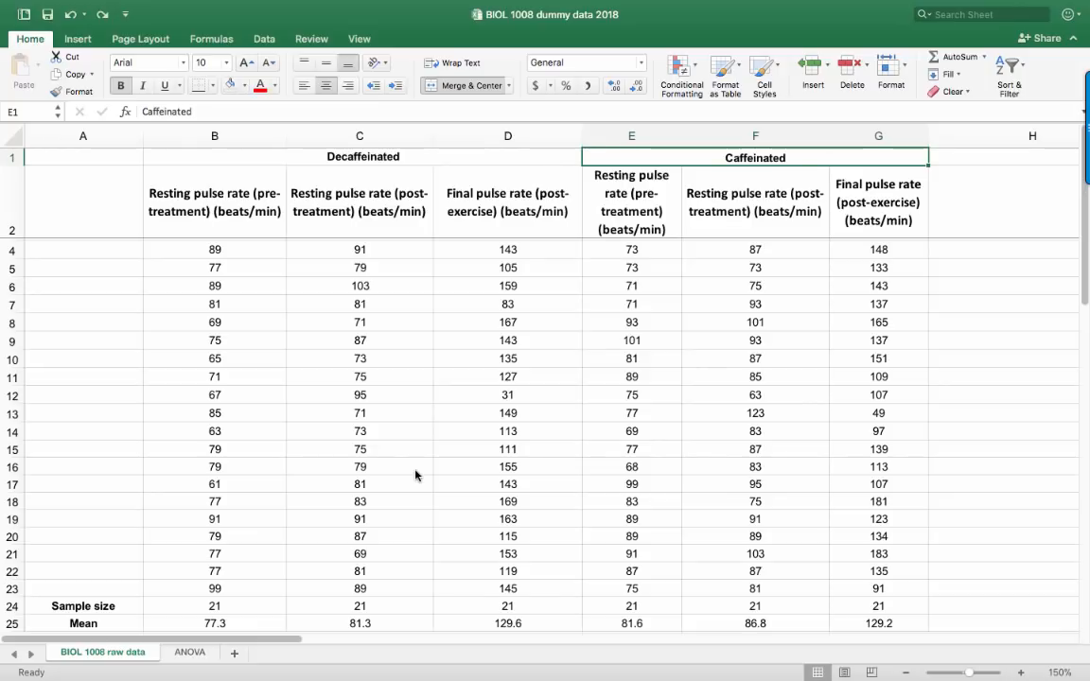
# Insert a blank 2-D clustered column chart with the empty cell C28 selected
pyautogui.click(416, 471)
pyautogui.scroll(-5, 267, 392)
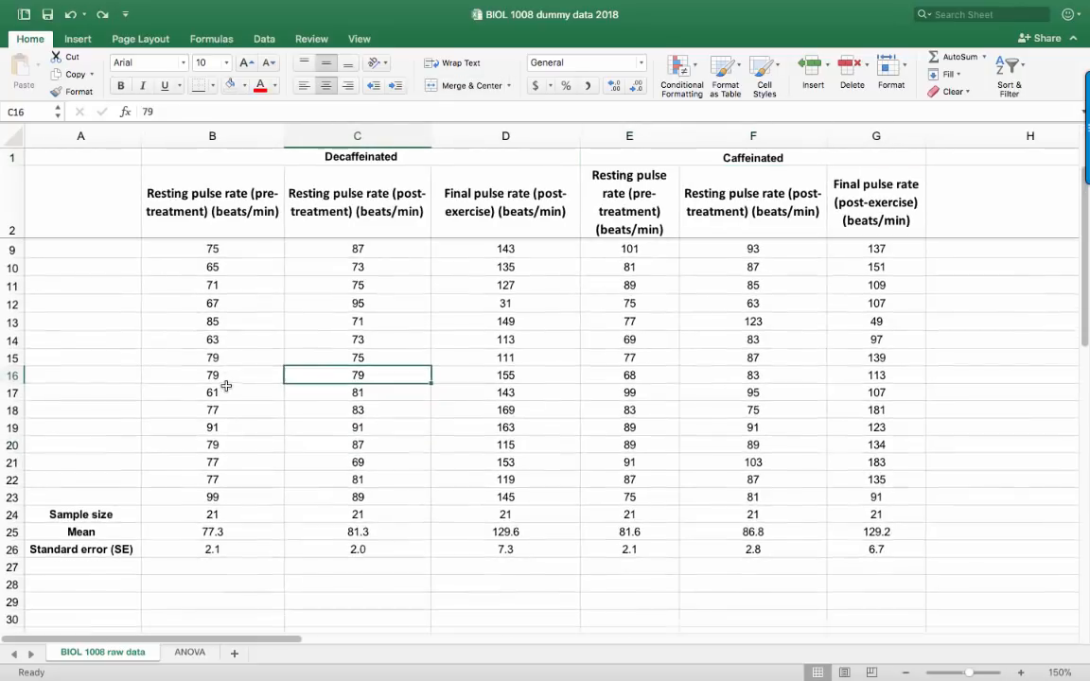
pyautogui.click(374, 577)
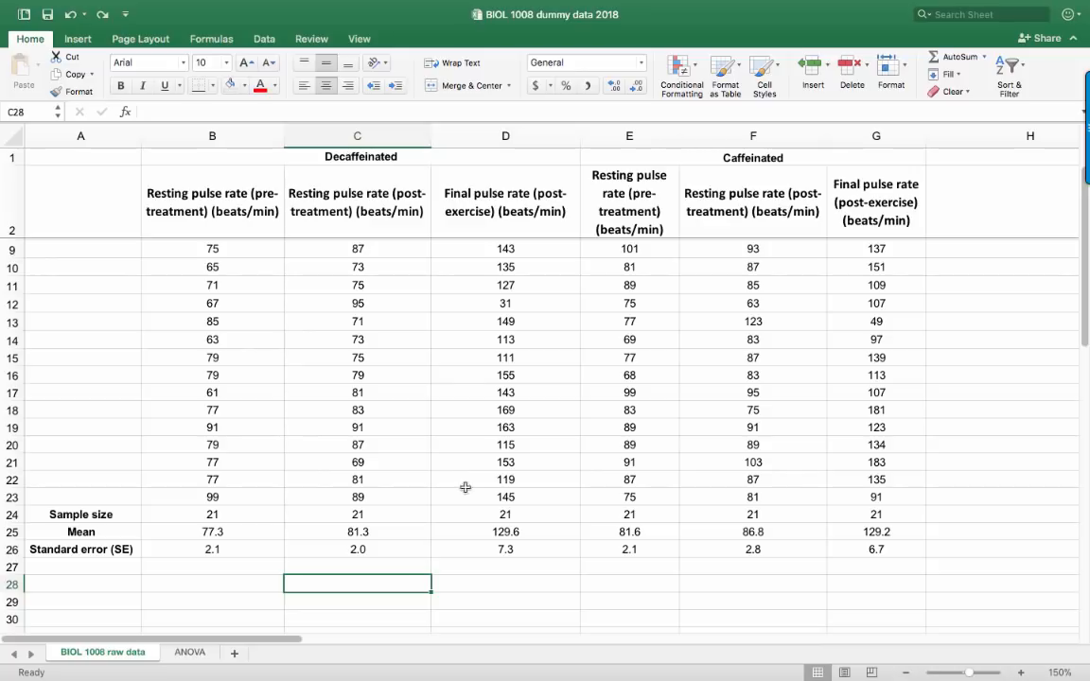
pyautogui.click(78, 42)
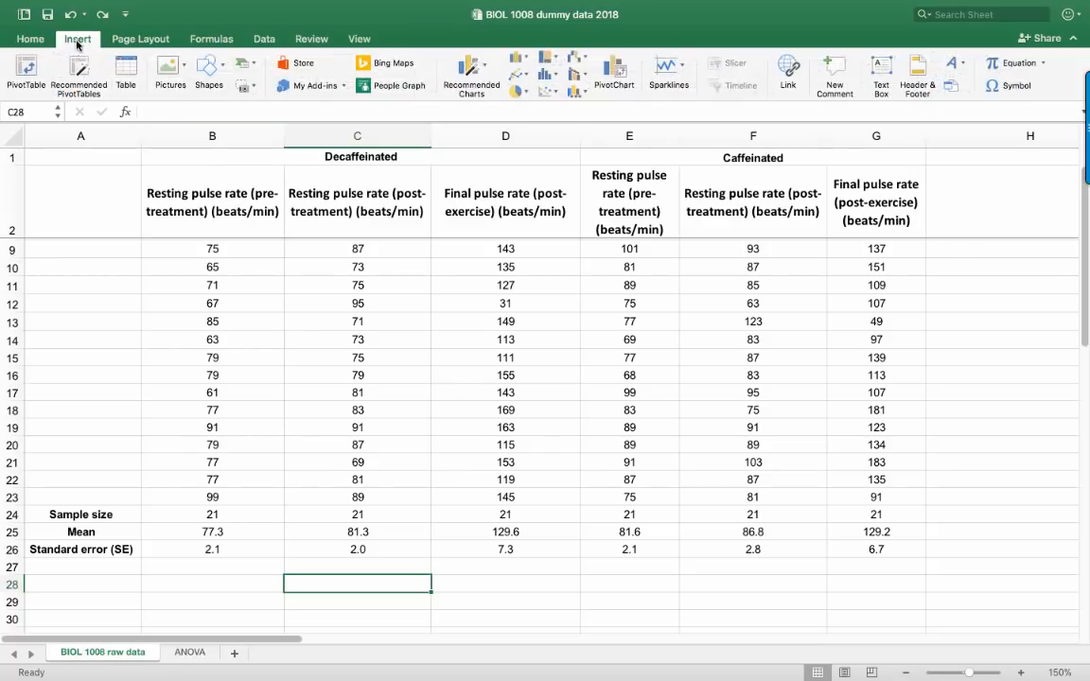
pyautogui.click(520, 63)
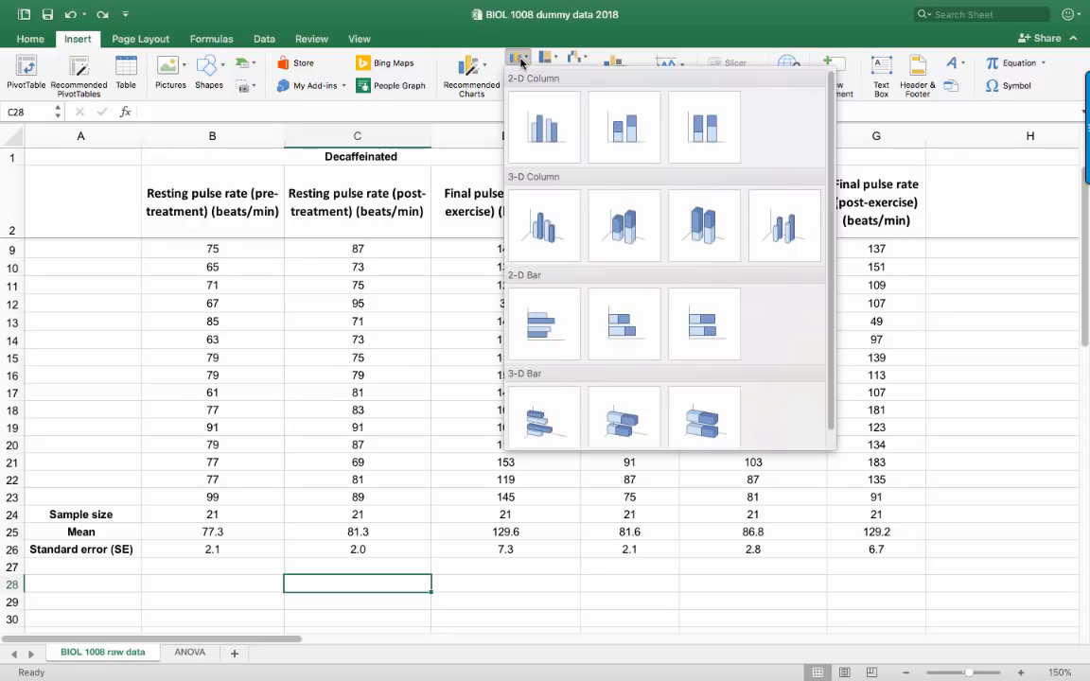
pyautogui.click(555, 151)
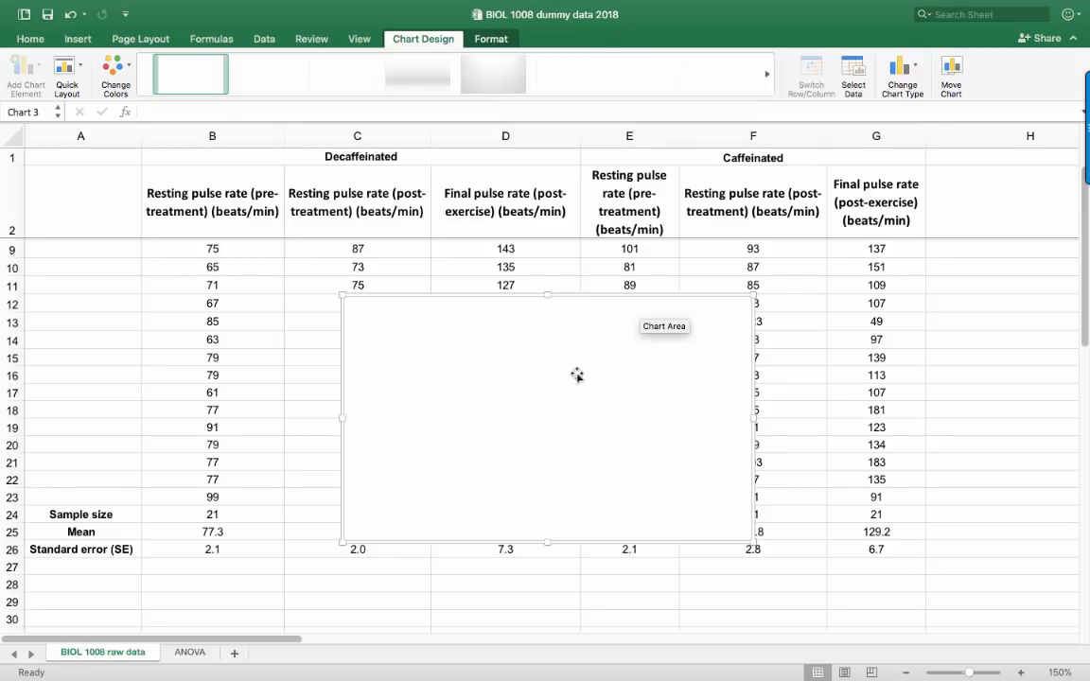
# Move the blank chart below the summary statistics so it spans about rows 28 to 42
pyautogui.moveTo(582, 366); pyautogui.dragTo(314, 586)
pyautogui.scroll(-5, 440, 420)
pyautogui.click(709, 518)
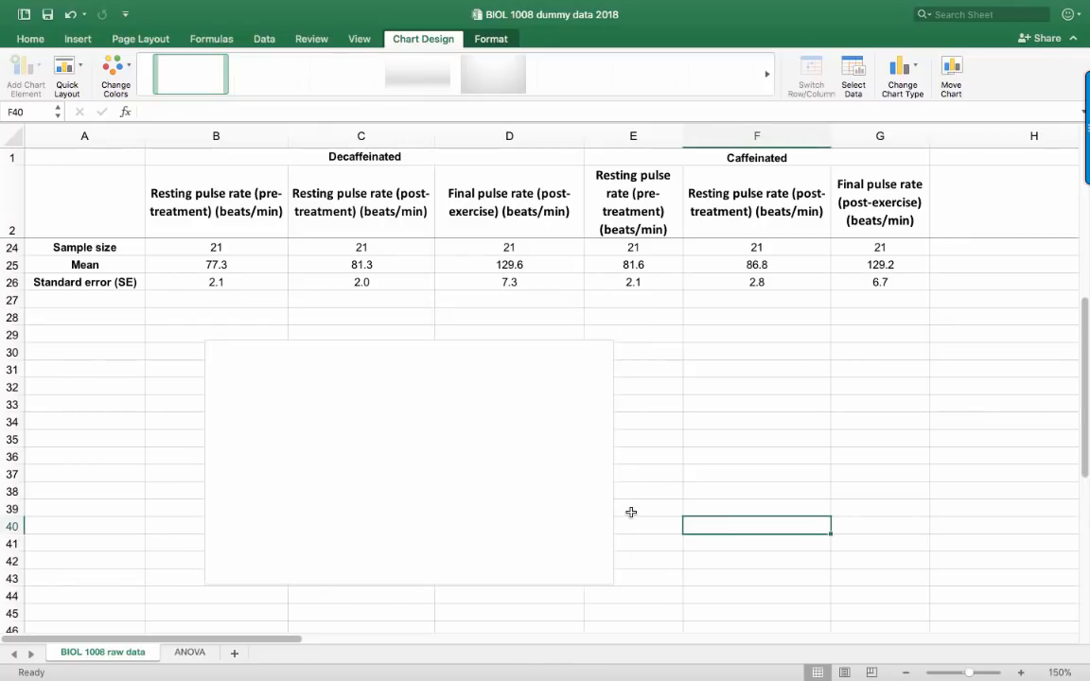
pyautogui.scroll(3, 662, 511)
pyautogui.scroll(-1, 695, 461)
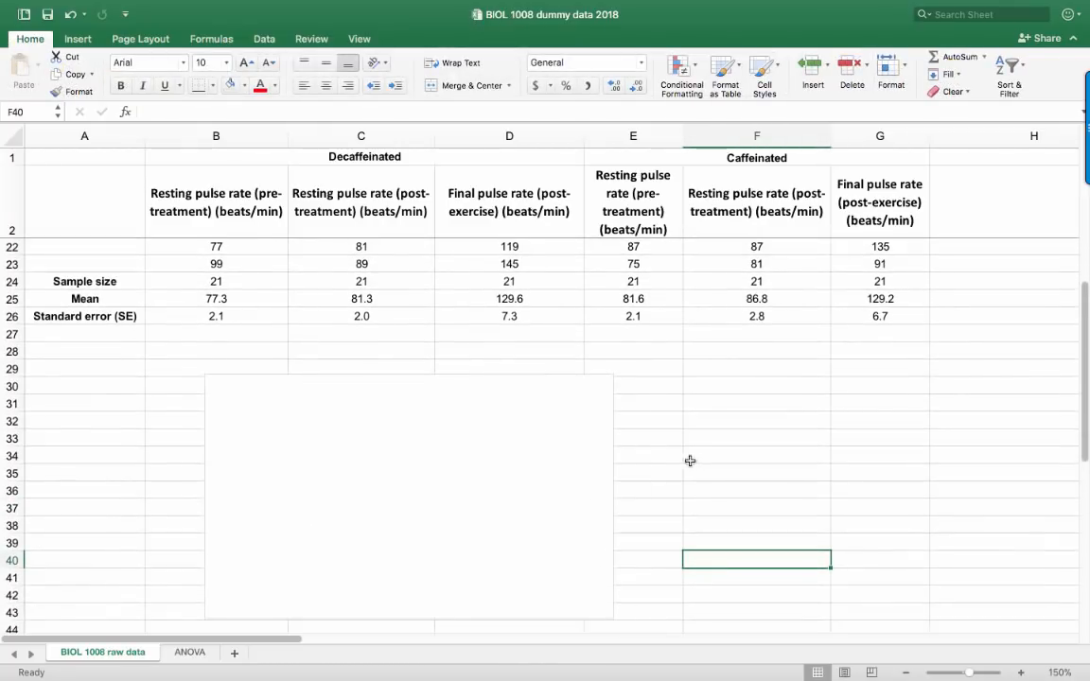
pyautogui.moveTo(450, 494); pyautogui.dragTo(474, 476)
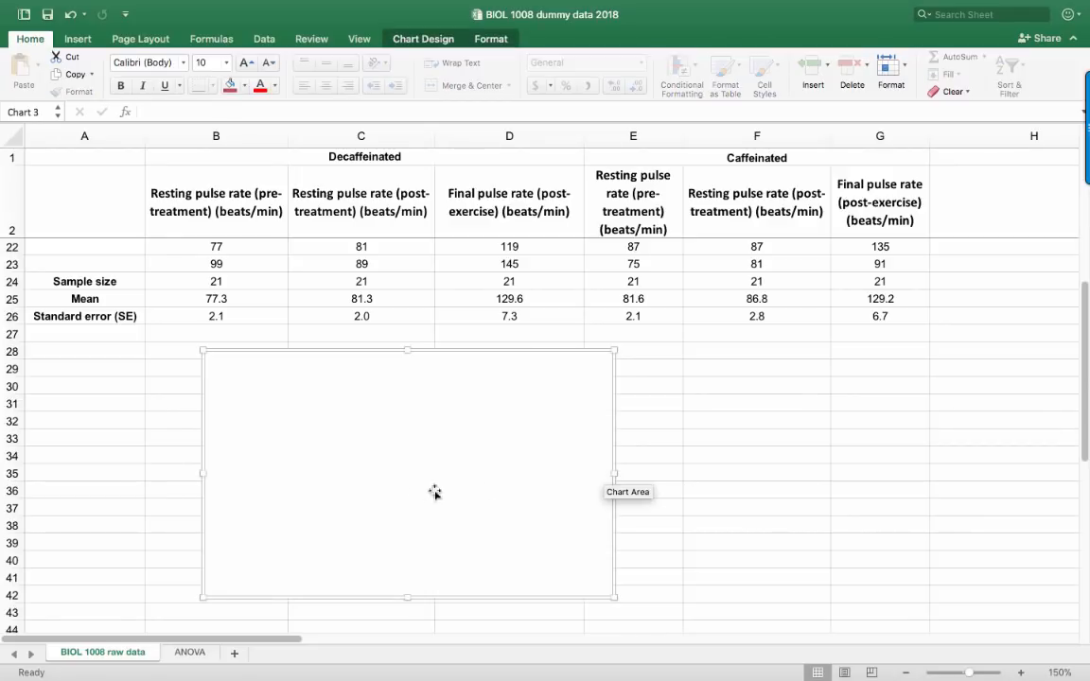
# Add a new data series to the blank chart's data source
pyautogui.rightClick(375, 475)
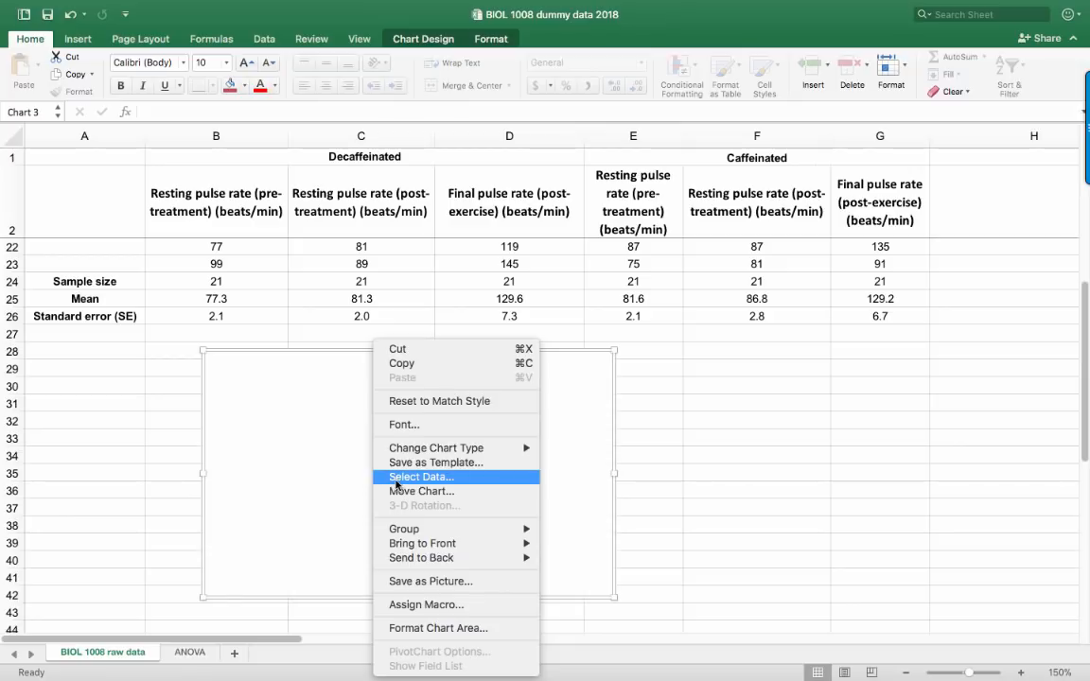
pyautogui.click(395, 477)
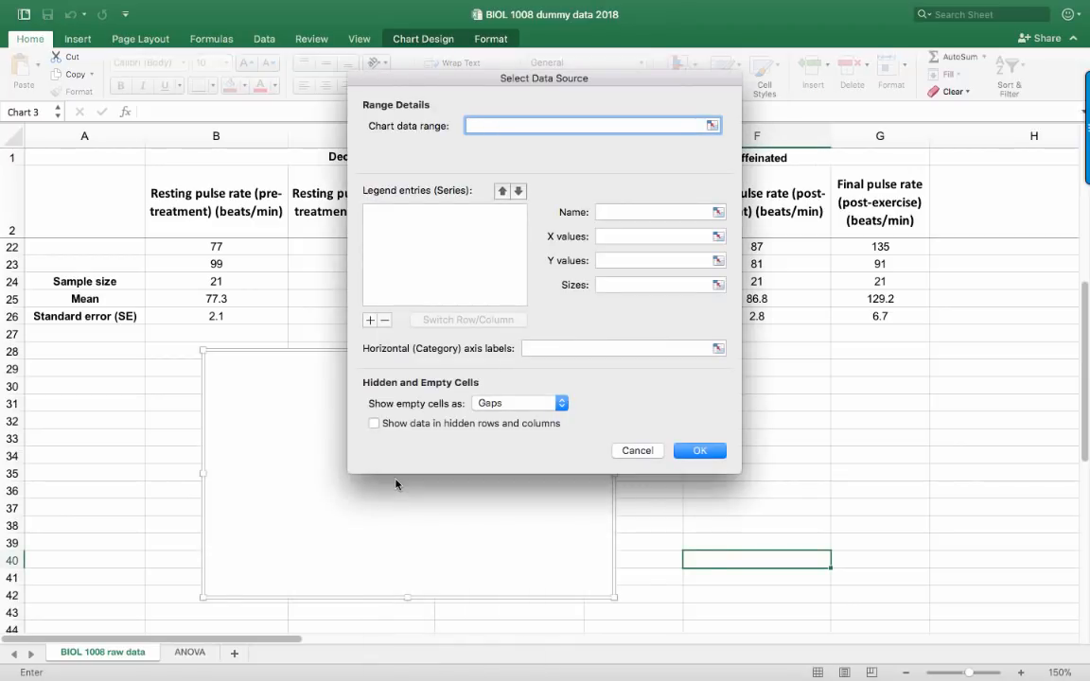
pyautogui.moveTo(424, 76); pyautogui.dragTo(481, 165)
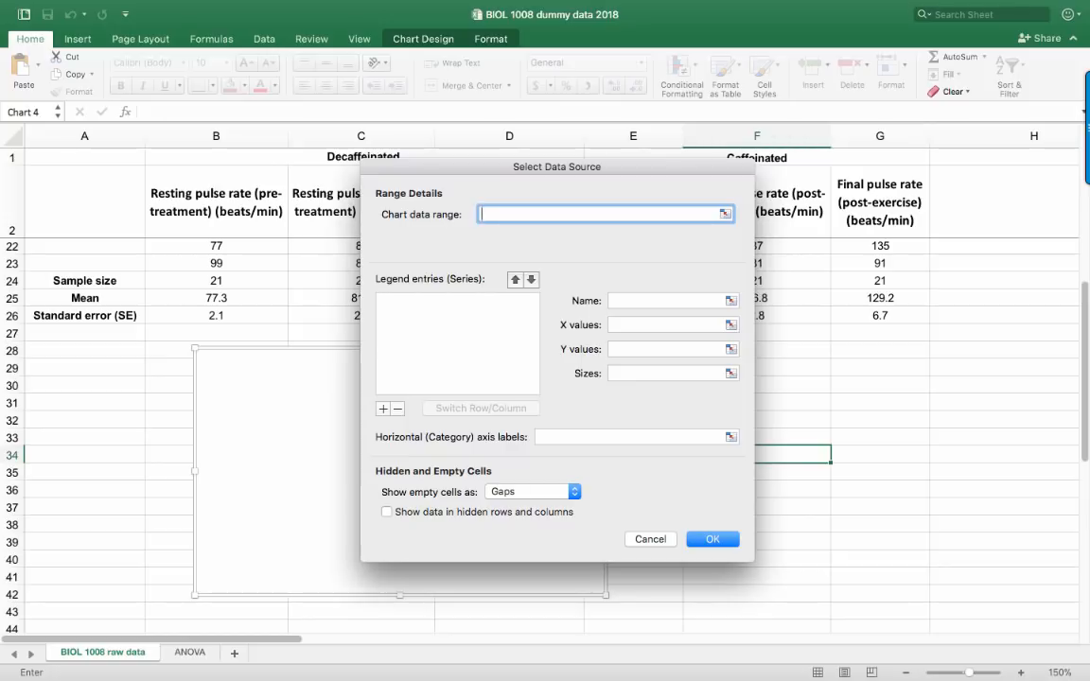
pyautogui.click(383, 409)
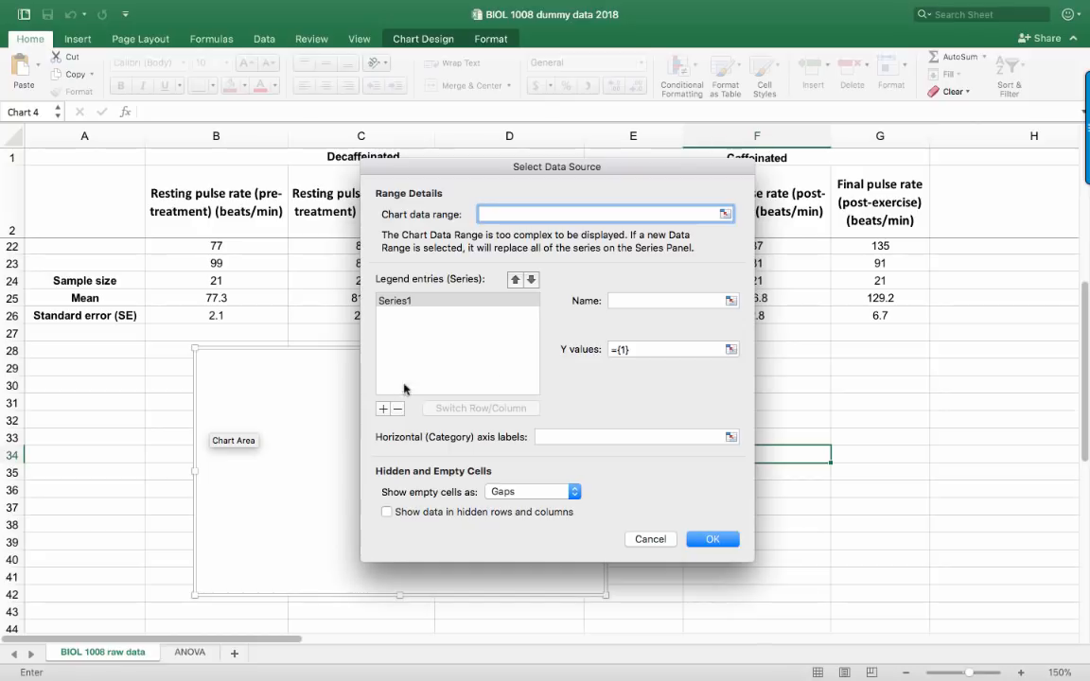
# Try naming the new series "Decaffeinated coffee" with a reference to heading B1:D1 appended, and clear the name
pyautogui.click(657, 299)
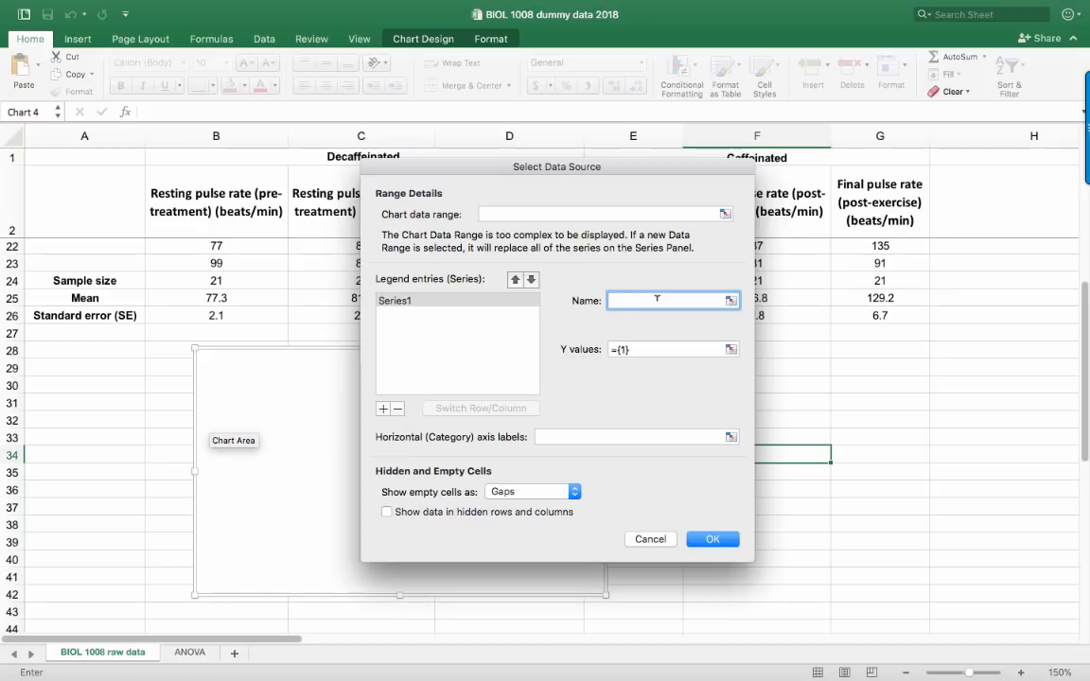
pyautogui.write('Decaffeinated coffee')
pyautogui.click(731, 302)
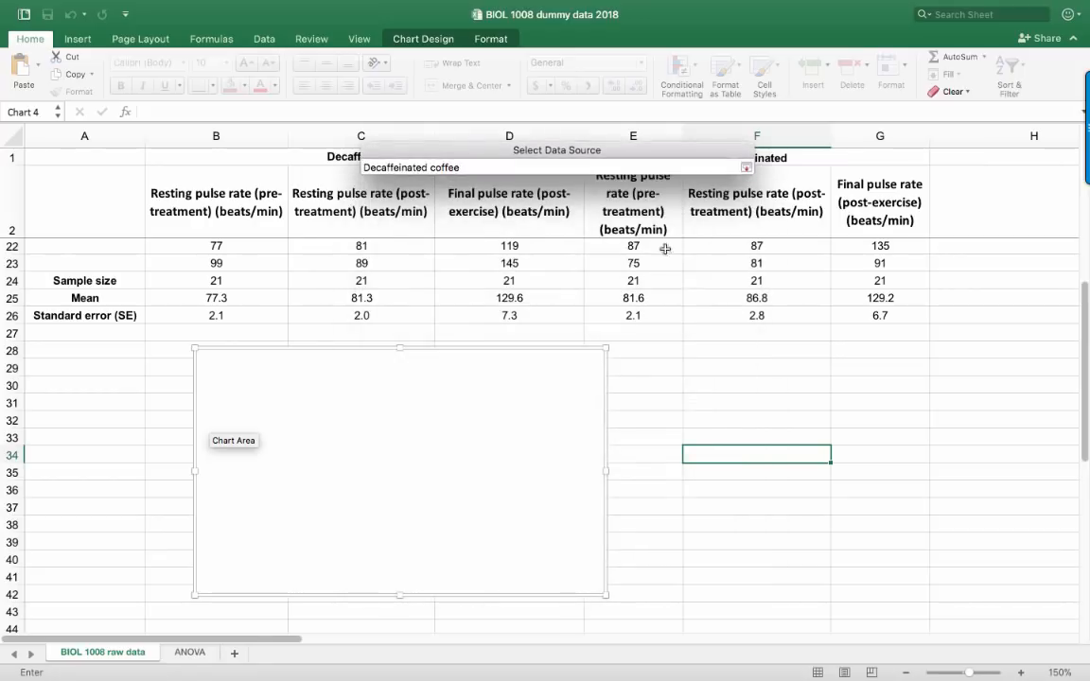
pyautogui.moveTo(569, 223); pyautogui.dragTo(624, 207)
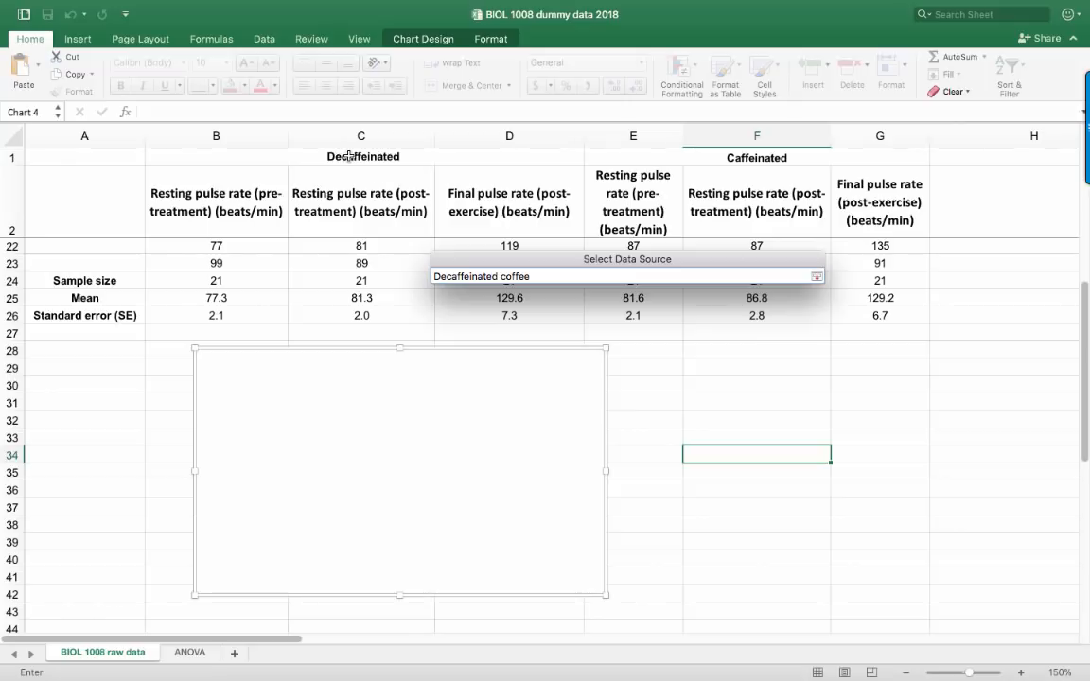
pyautogui.click(355, 157)
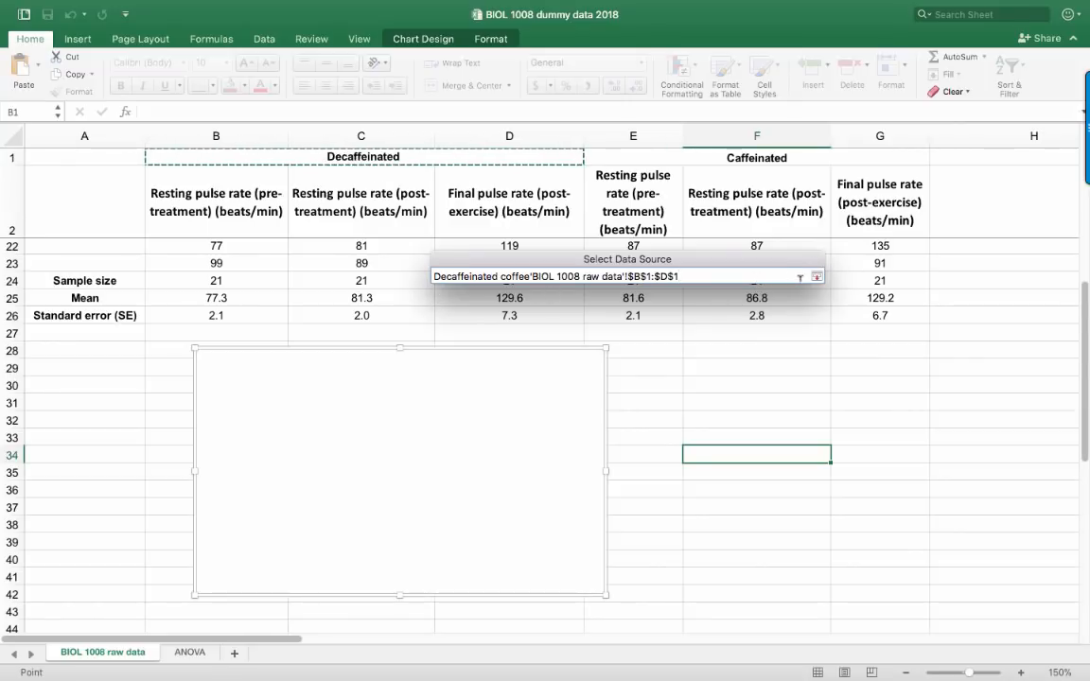
pyautogui.click(816, 276)
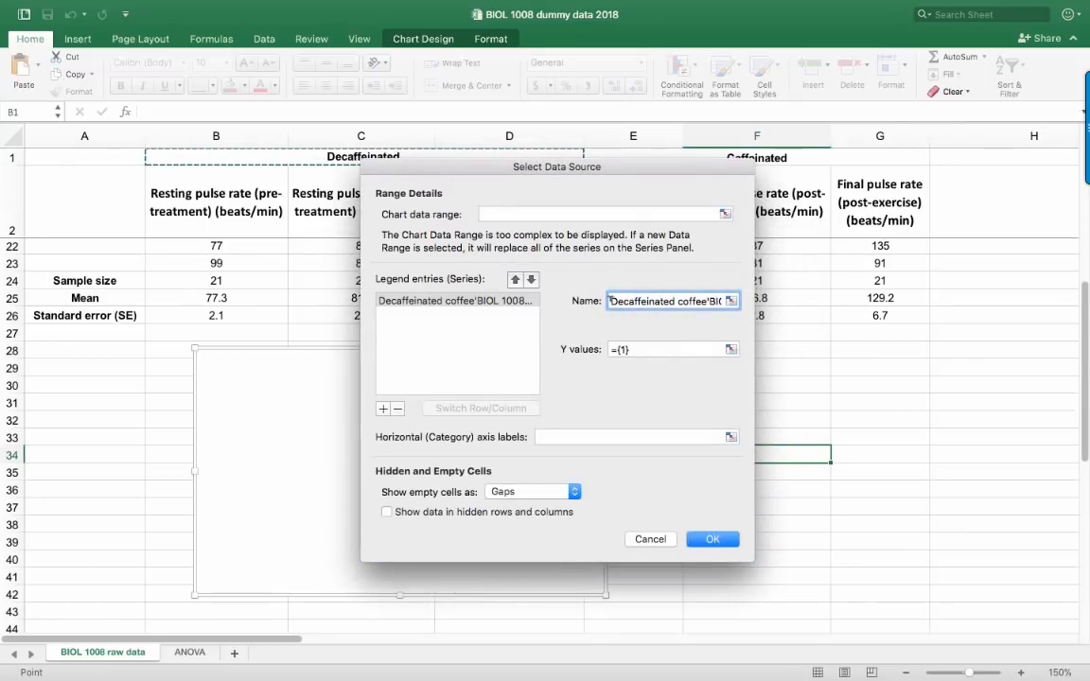
pyautogui.moveTo(610, 300); pyautogui.dragTo(831, 308)
pyautogui.press('BackSpace')
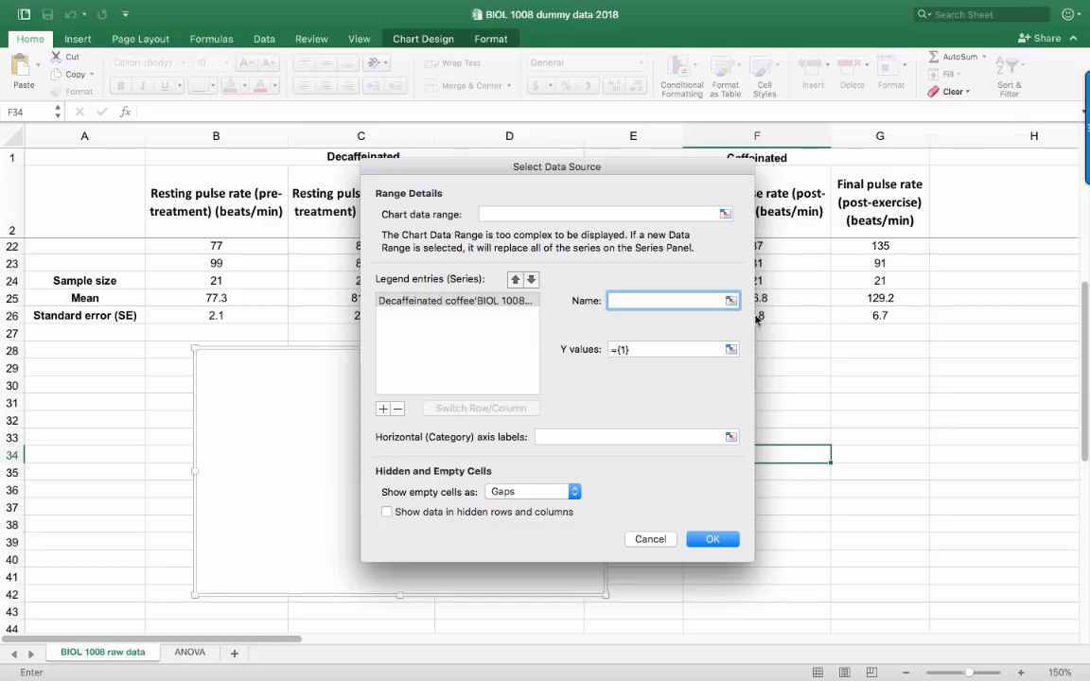
# Link the series name to the Decaffeinated heading in B1:D1 and apply the data source
pyautogui.click(729, 301)
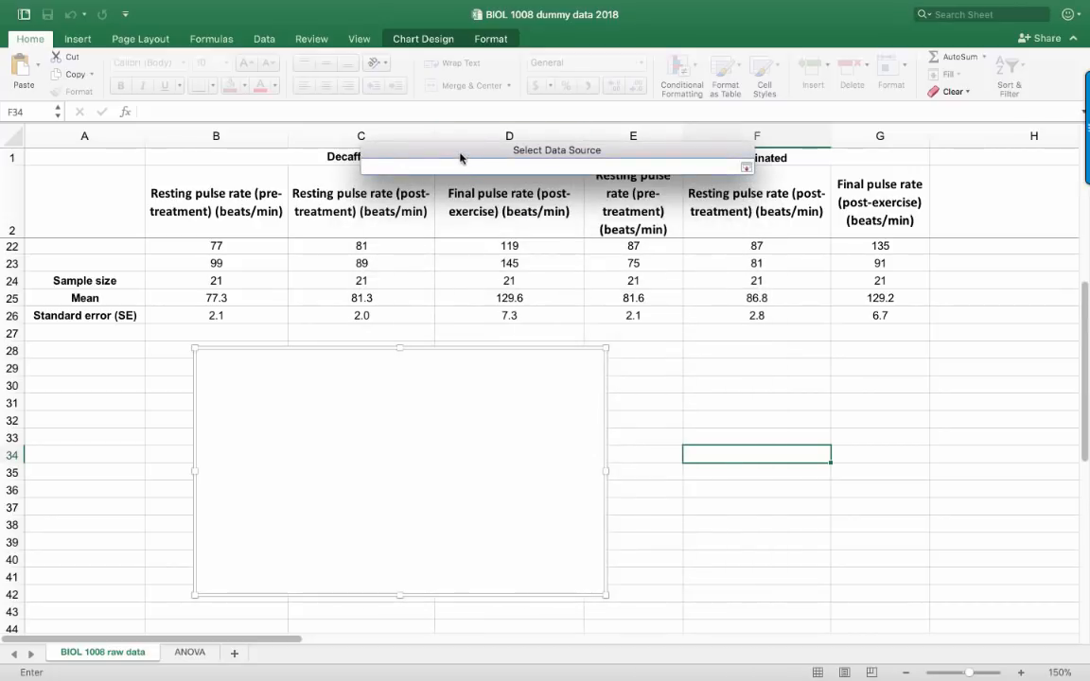
pyautogui.click(285, 152)
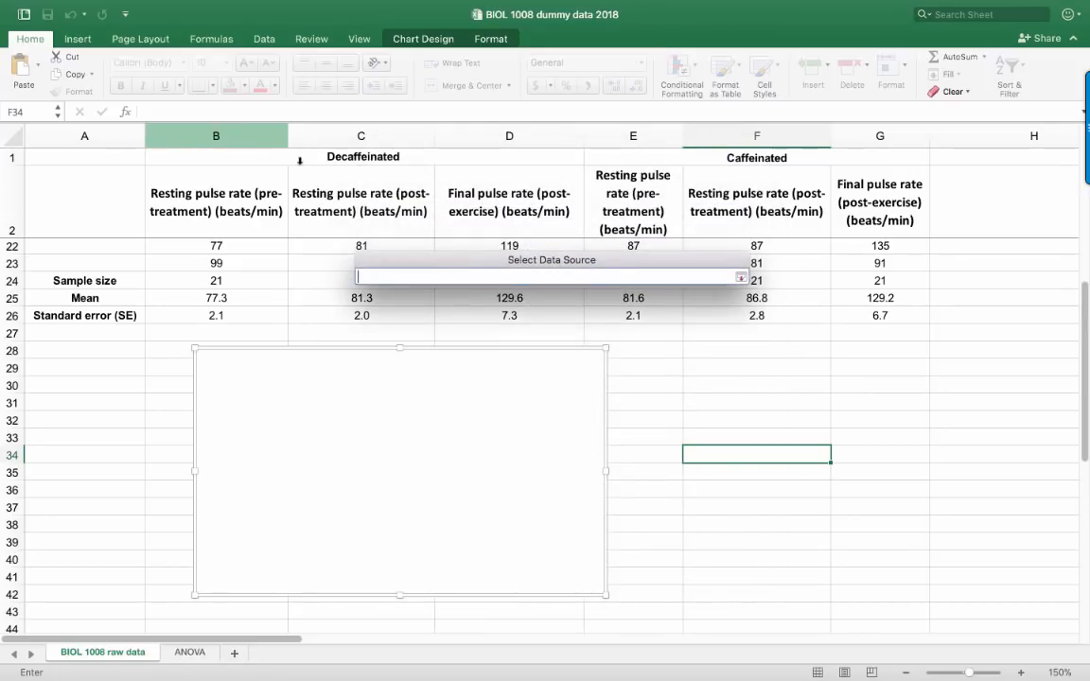
pyautogui.click(739, 276)
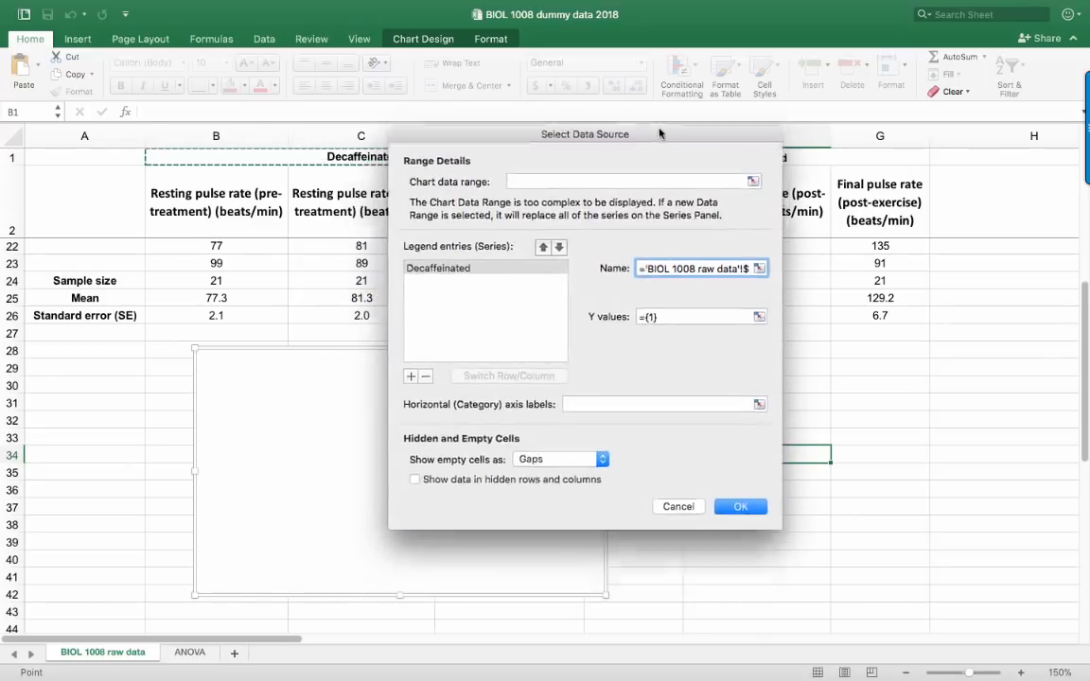
pyautogui.click(744, 493)
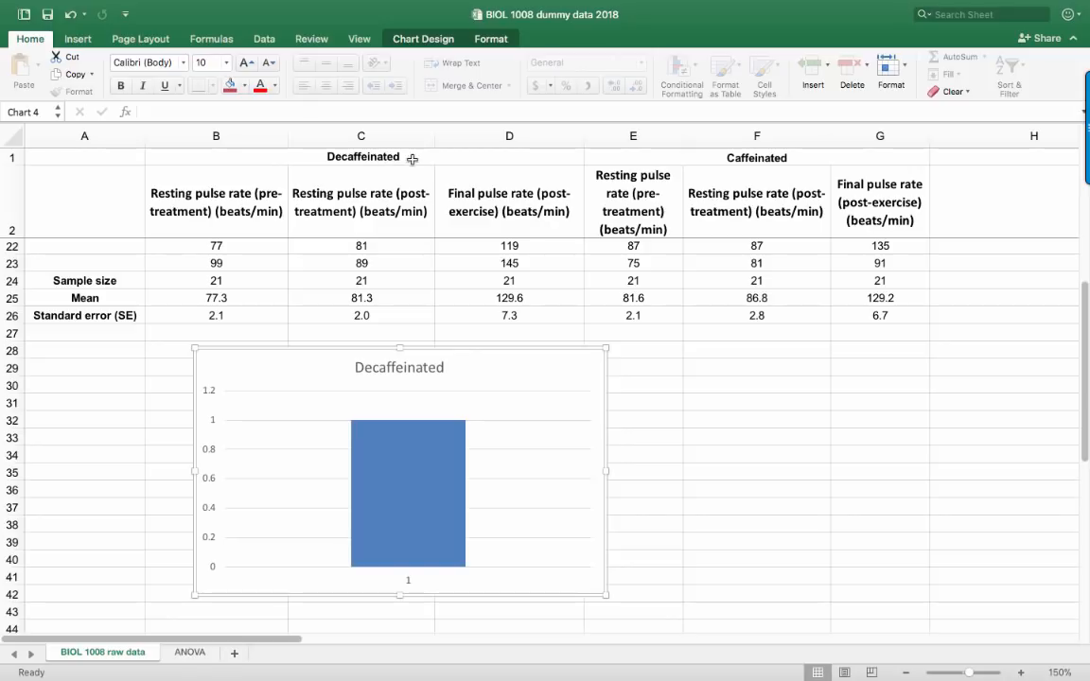
# Change the Decaffeinated group heading in B1 to "Decaffeinated coffee"
pyautogui.doubleClick(413, 157)
pyautogui.write('c')
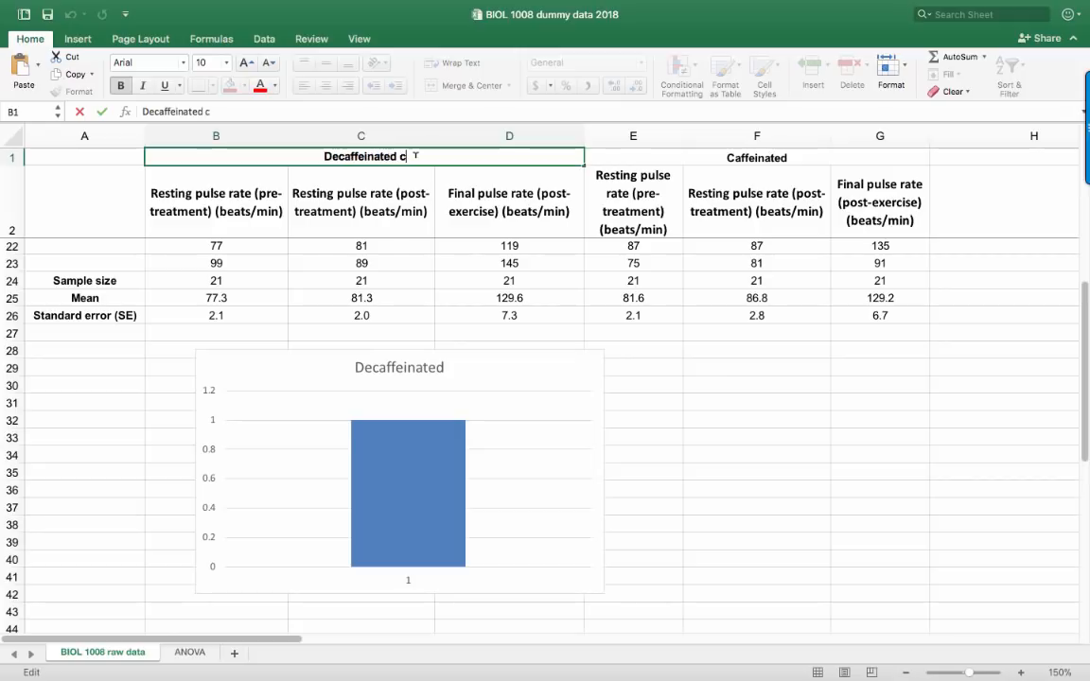
pyautogui.write('offee')
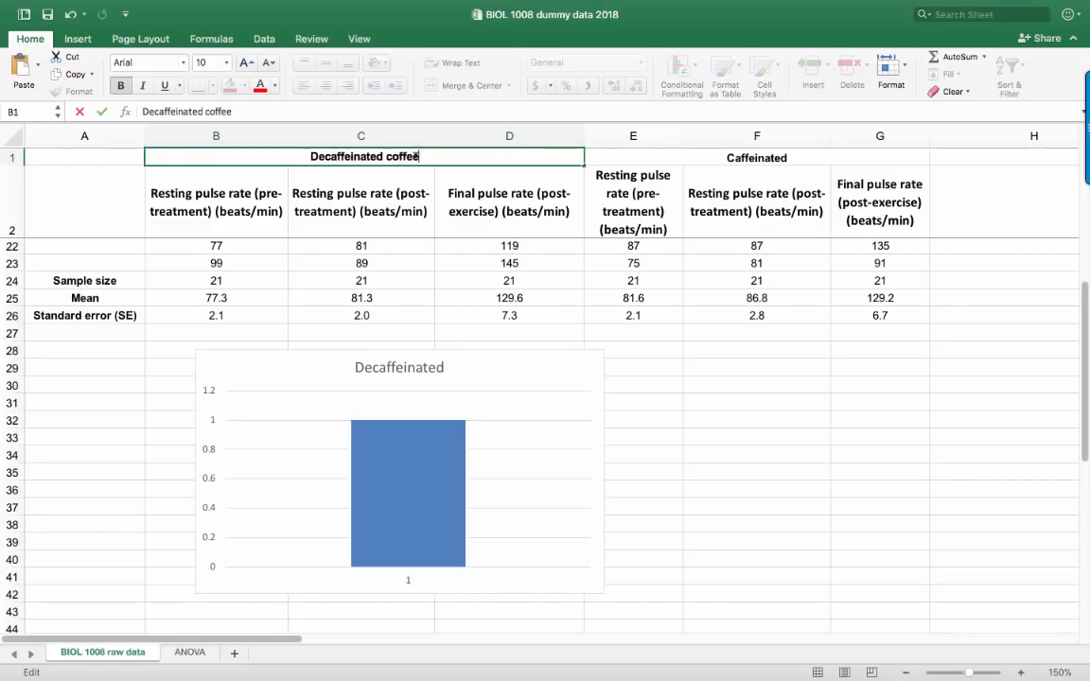
pyautogui.press('Return')
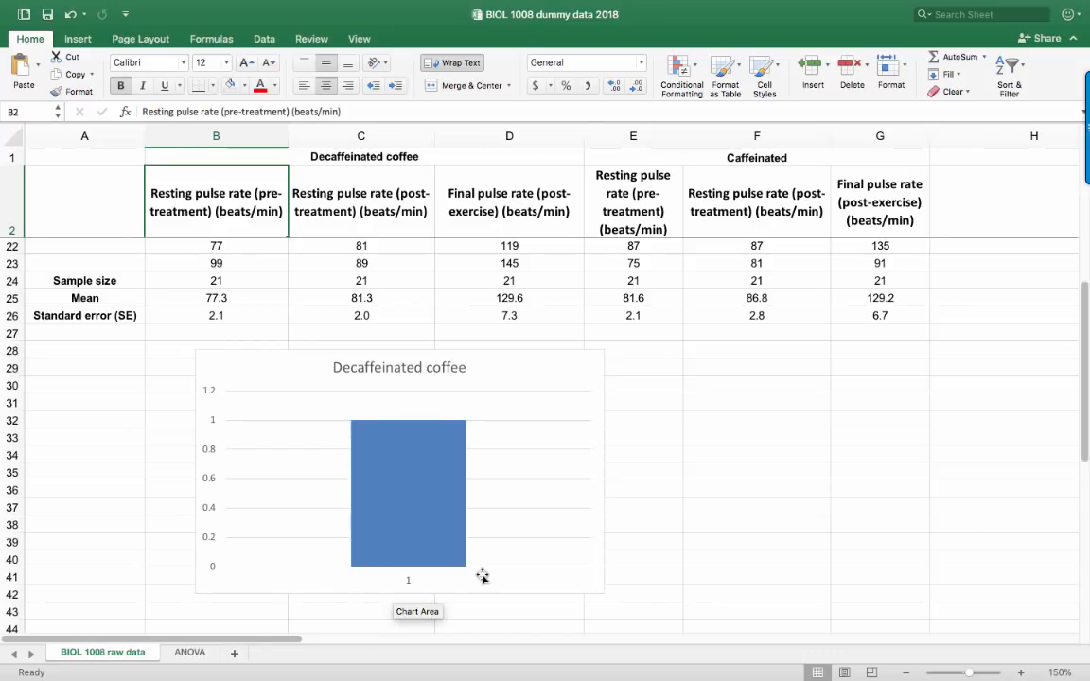
# Set the Decaffeinated coffee series' Y values to the decaffeinated means in B25:D25
pyautogui.rightClick(515, 465)
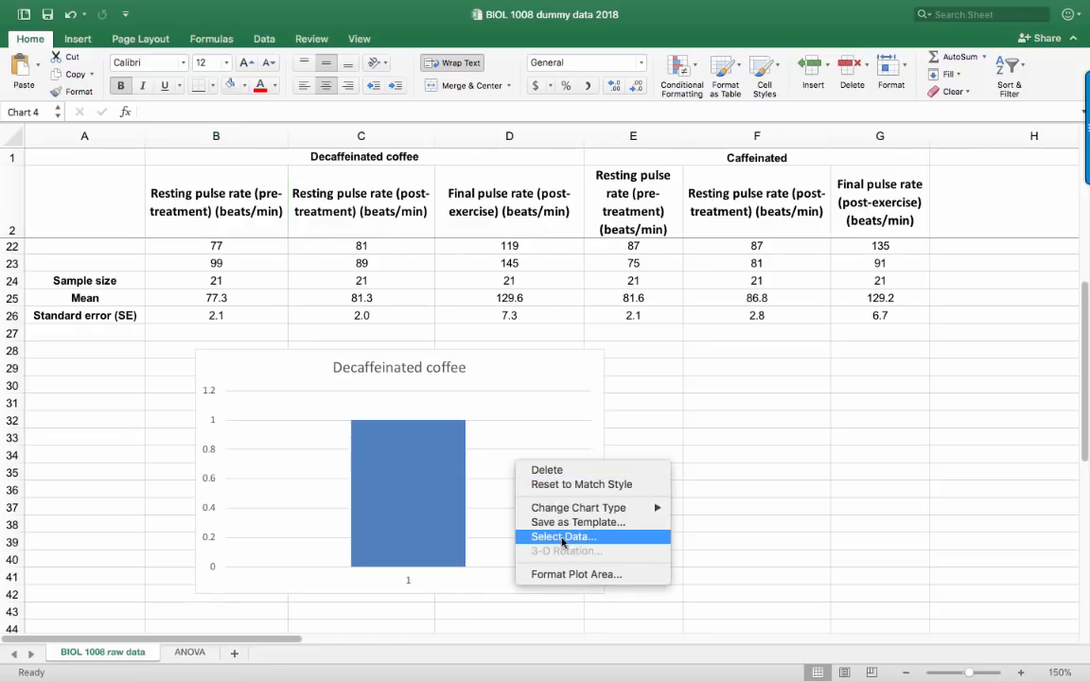
pyautogui.click(558, 541)
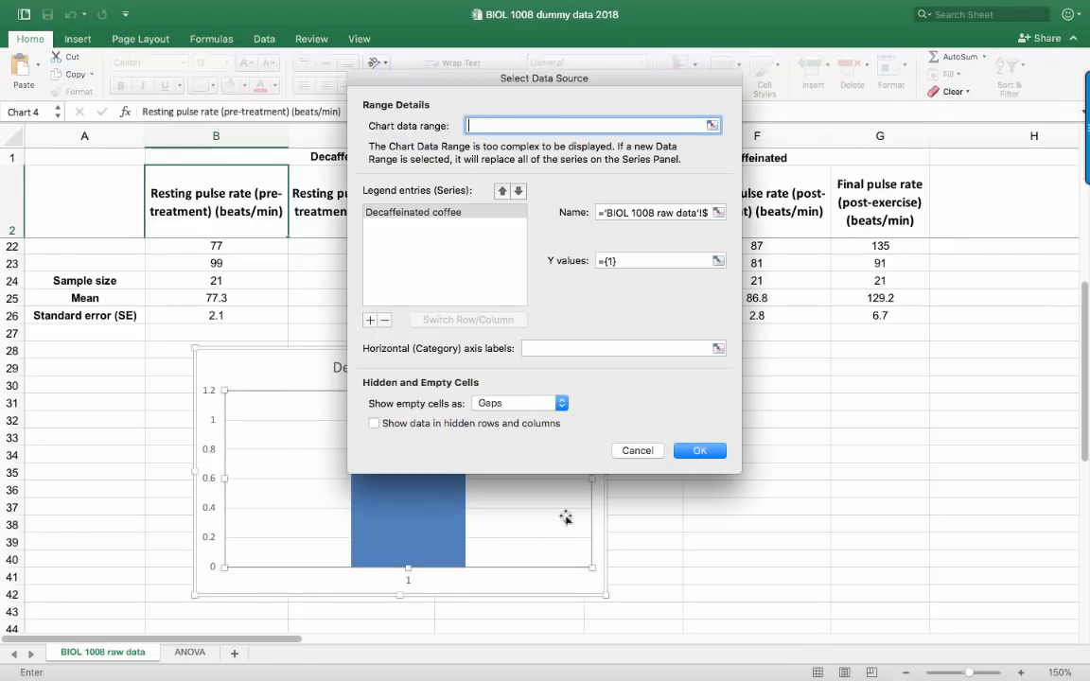
pyautogui.moveTo(477, 83); pyautogui.dragTo(652, 202)
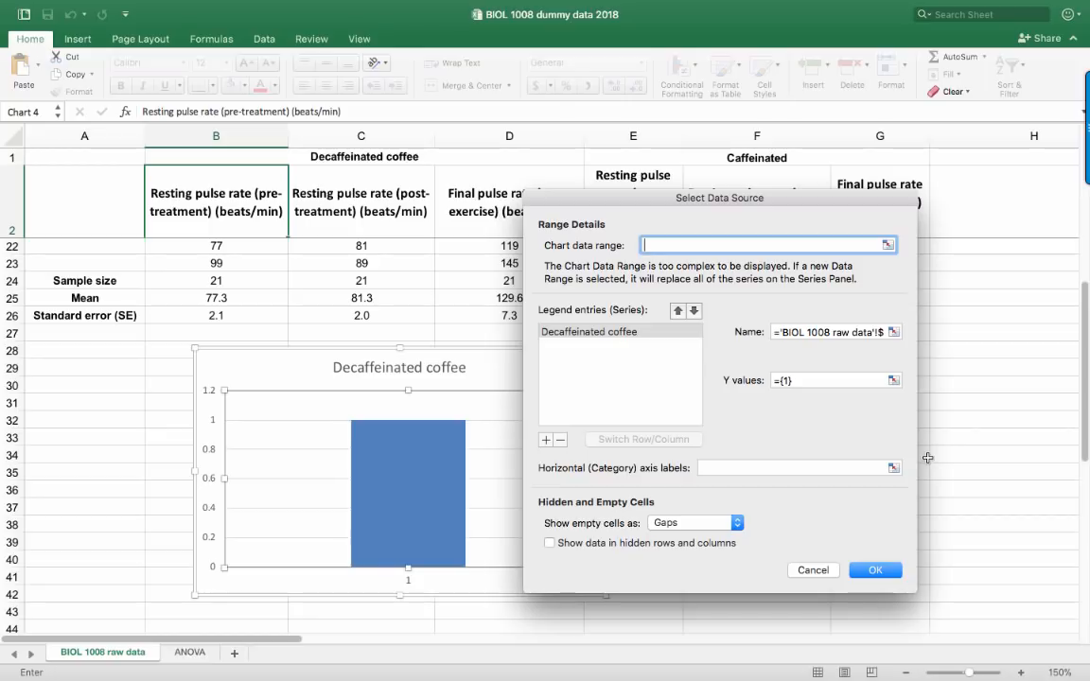
pyautogui.click(893, 380)
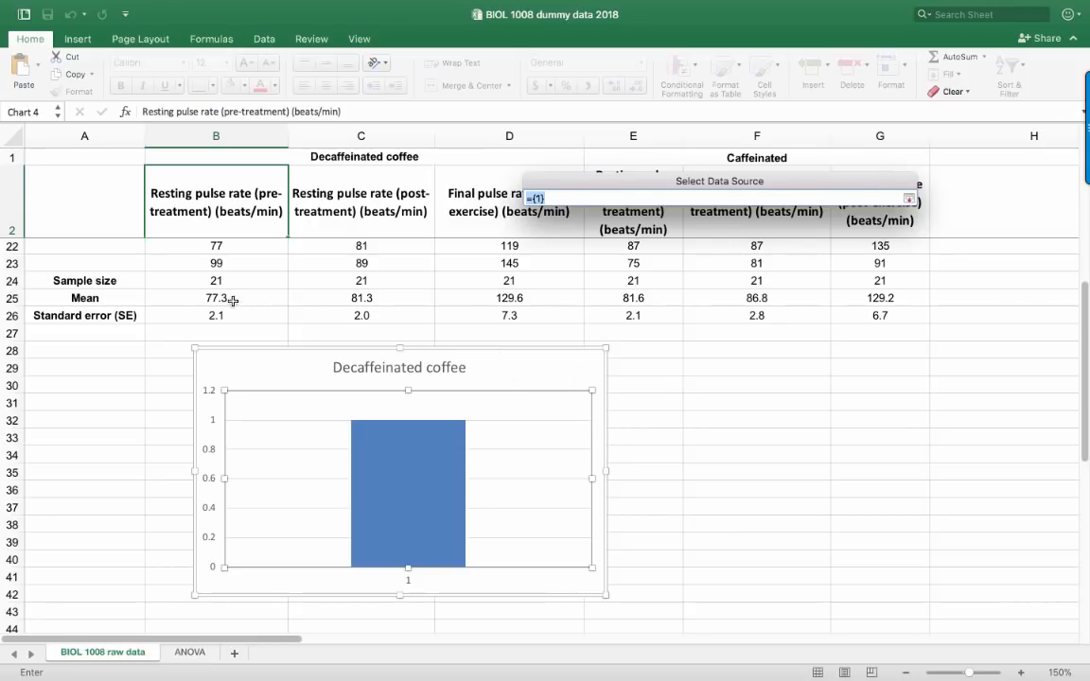
pyautogui.moveTo(232, 300); pyautogui.dragTo(475, 298)
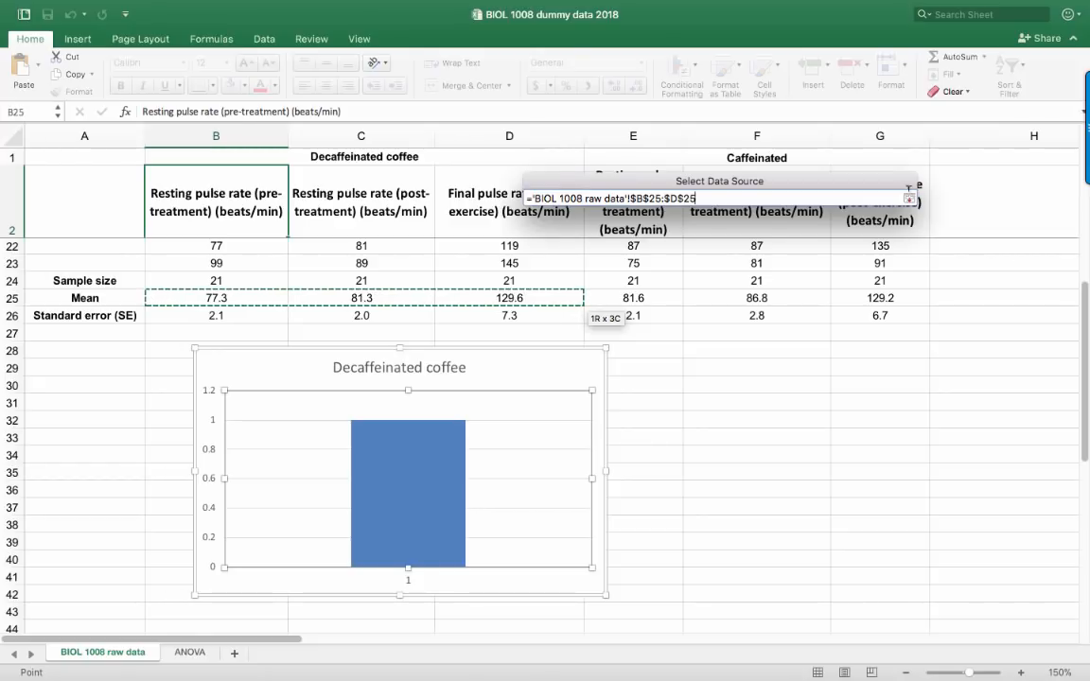
pyautogui.click(909, 196)
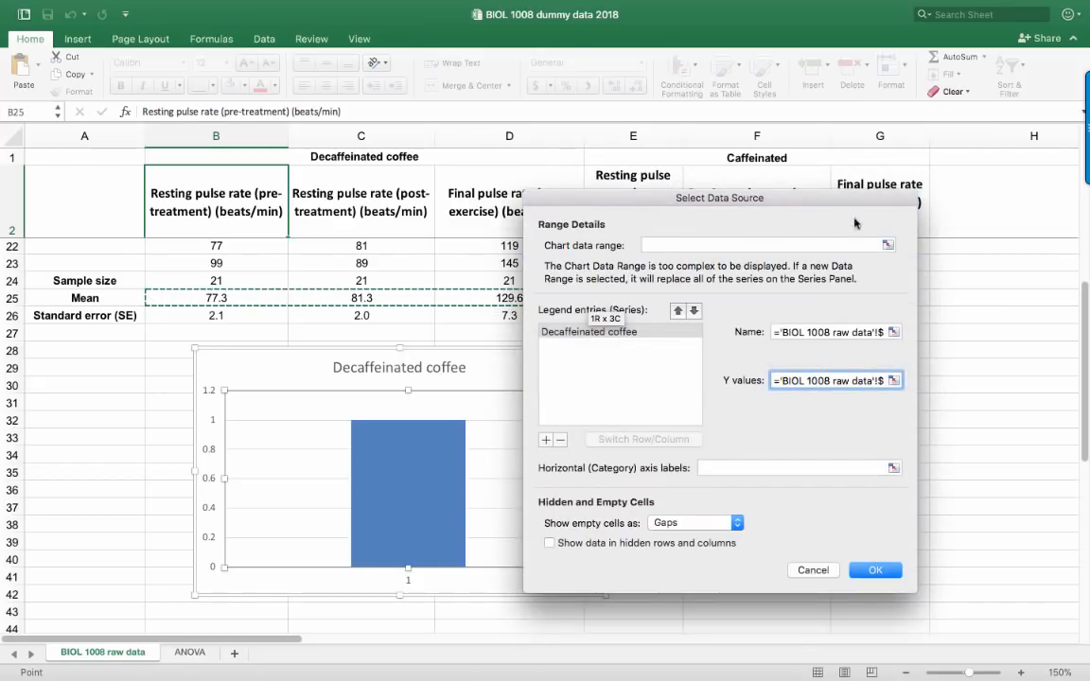
# Add a second data series to the chart and name it "Caffeinated coffee"
pyautogui.moveTo(749, 198); pyautogui.dragTo(808, 177)
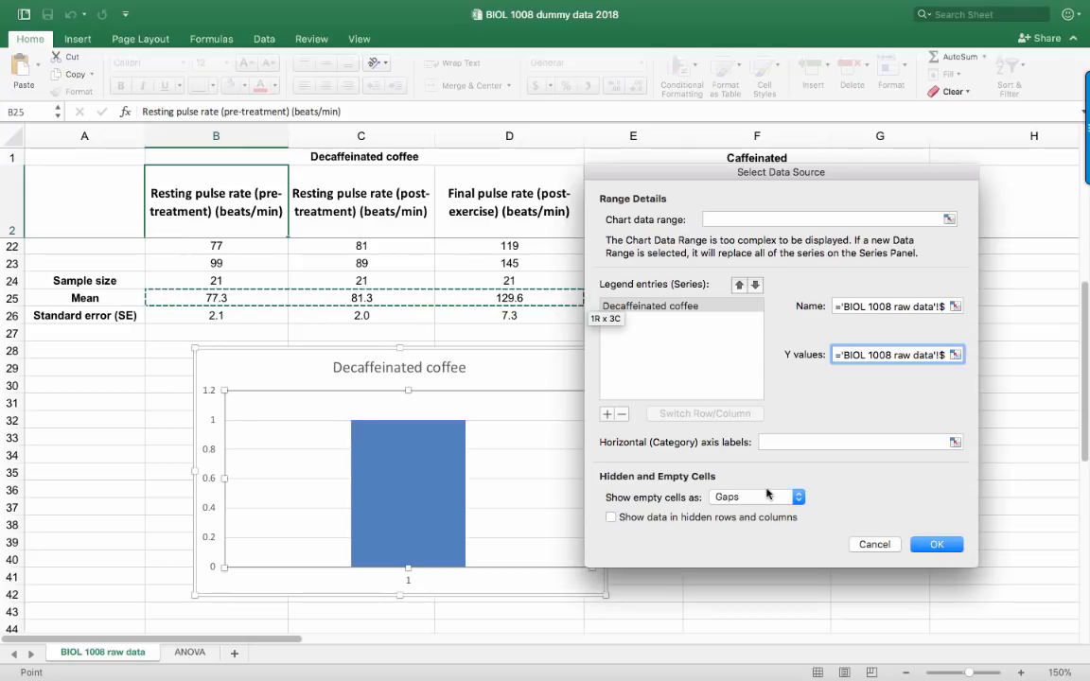
pyautogui.click(608, 414)
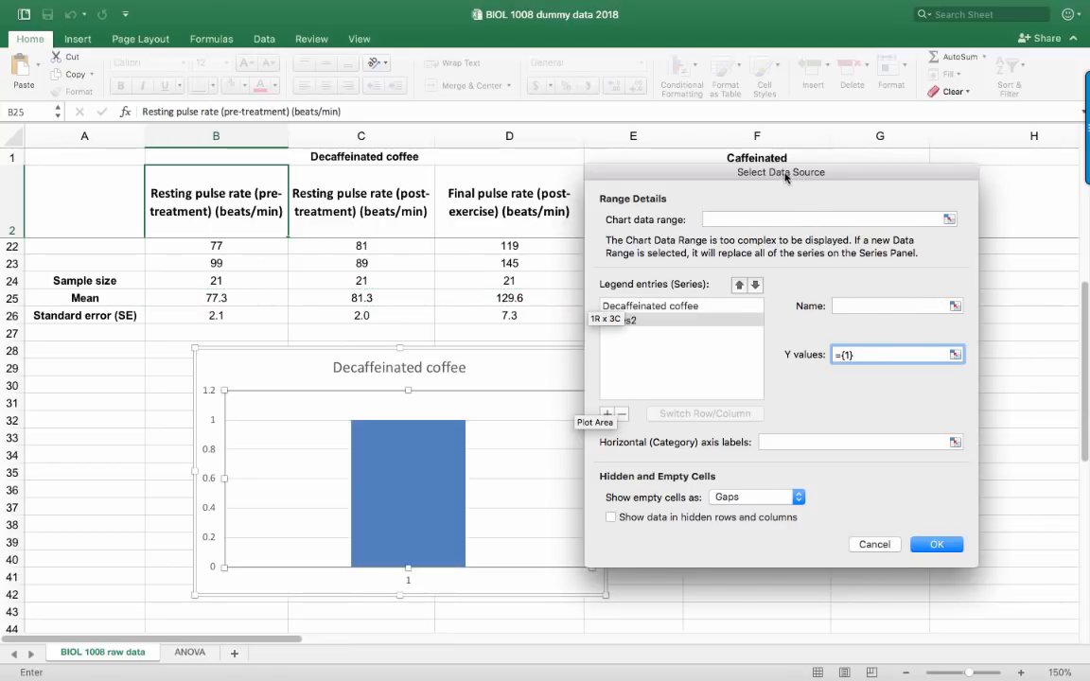
pyautogui.moveTo(785, 177); pyautogui.dragTo(838, 182)
pyautogui.click(923, 306)
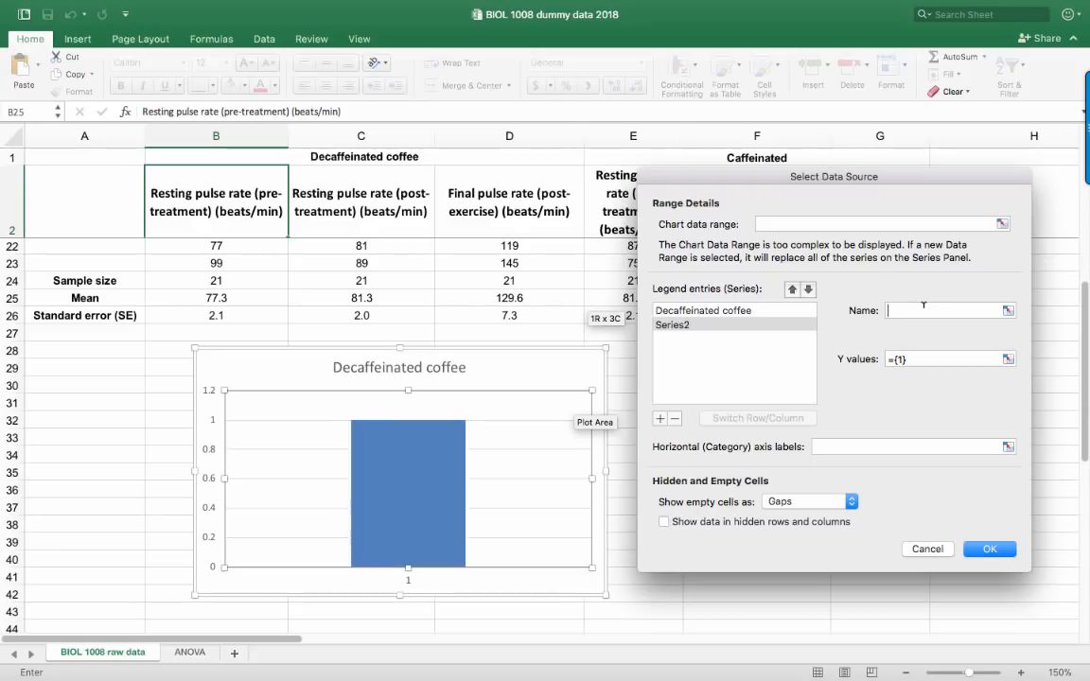
pyautogui.write('Caf')
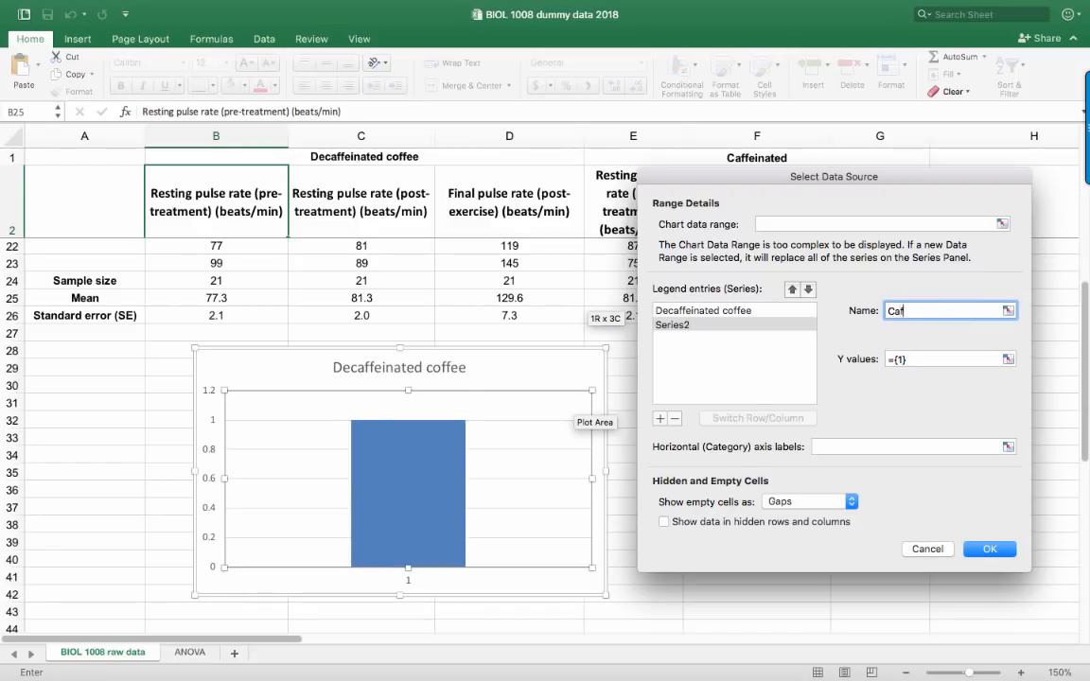
pyautogui.write('feinated coffee')
# Set the Caffeinated coffee series' Y values to the caffeinated means in E25:G25 and apply the data source
pyautogui.click(1007, 358)
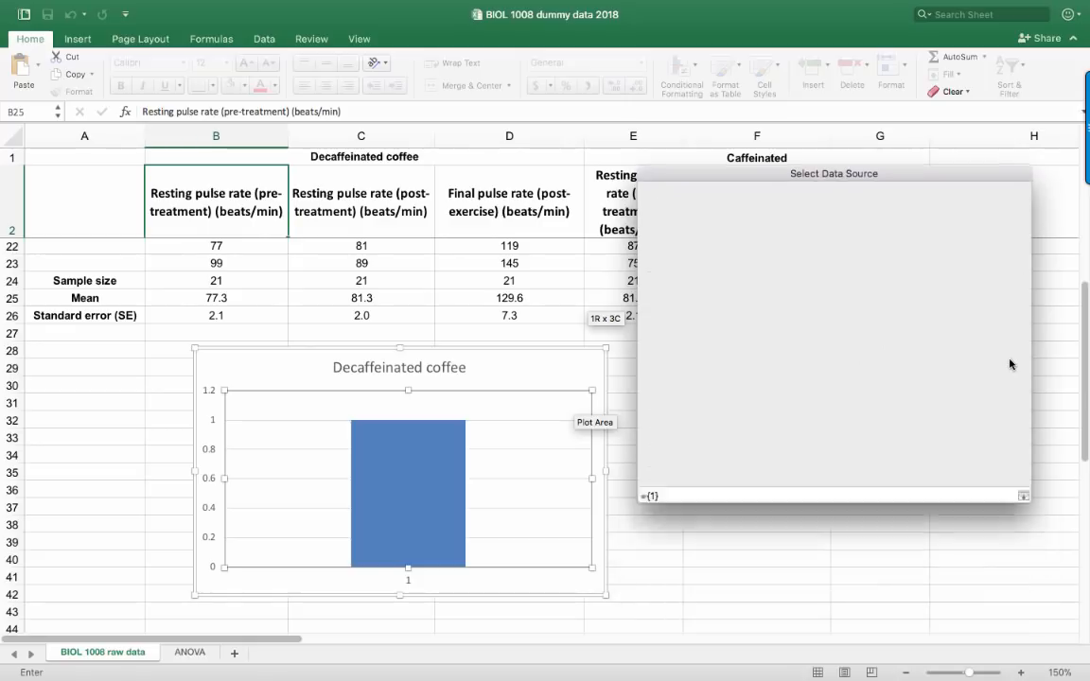
pyautogui.scroll(-2, 743, 377)
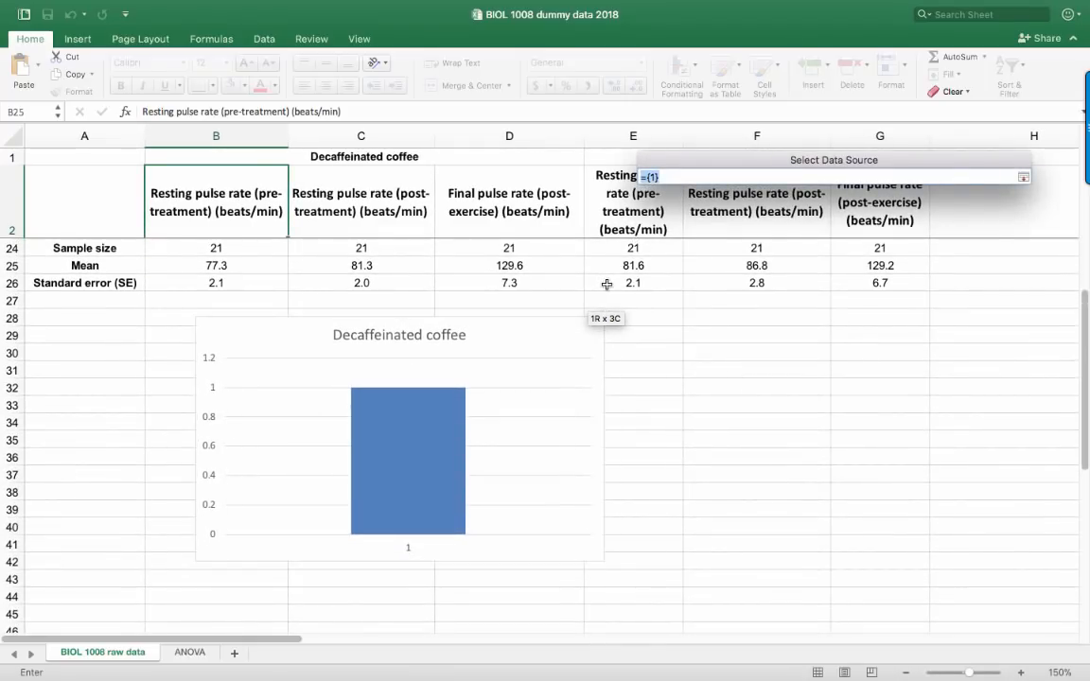
pyautogui.moveTo(607, 284); pyautogui.dragTo(645, 286)
pyautogui.moveTo(783, 177); pyautogui.dragTo(544, 178)
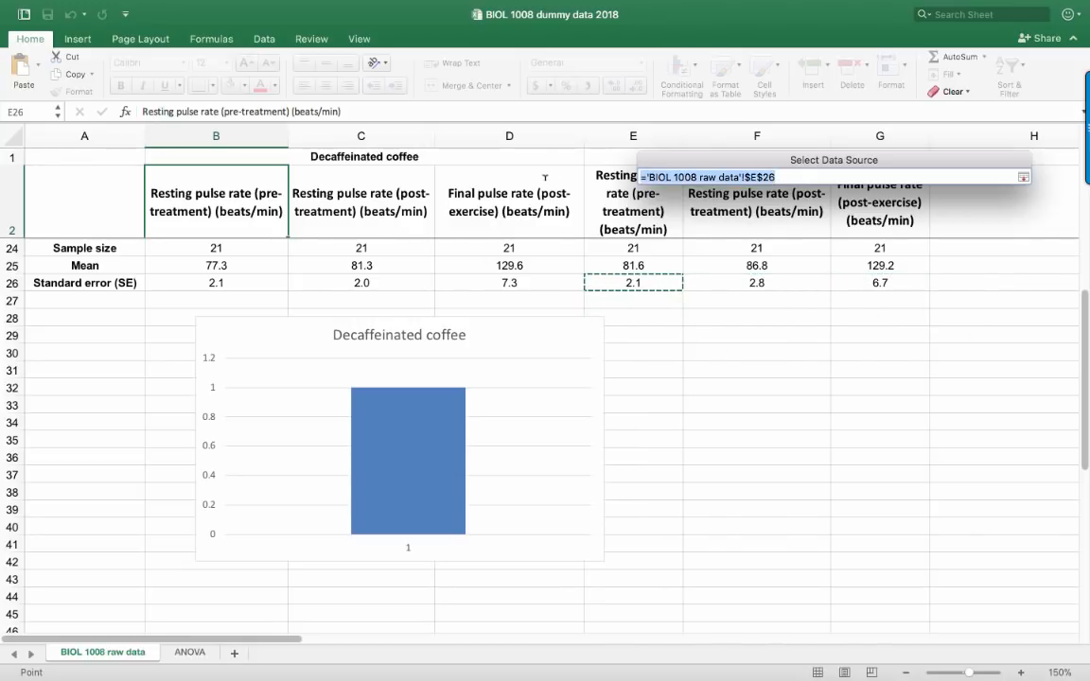
pyautogui.press('BackSpace')
pyautogui.moveTo(652, 269); pyautogui.dragTo(880, 268)
pyautogui.press('Return')
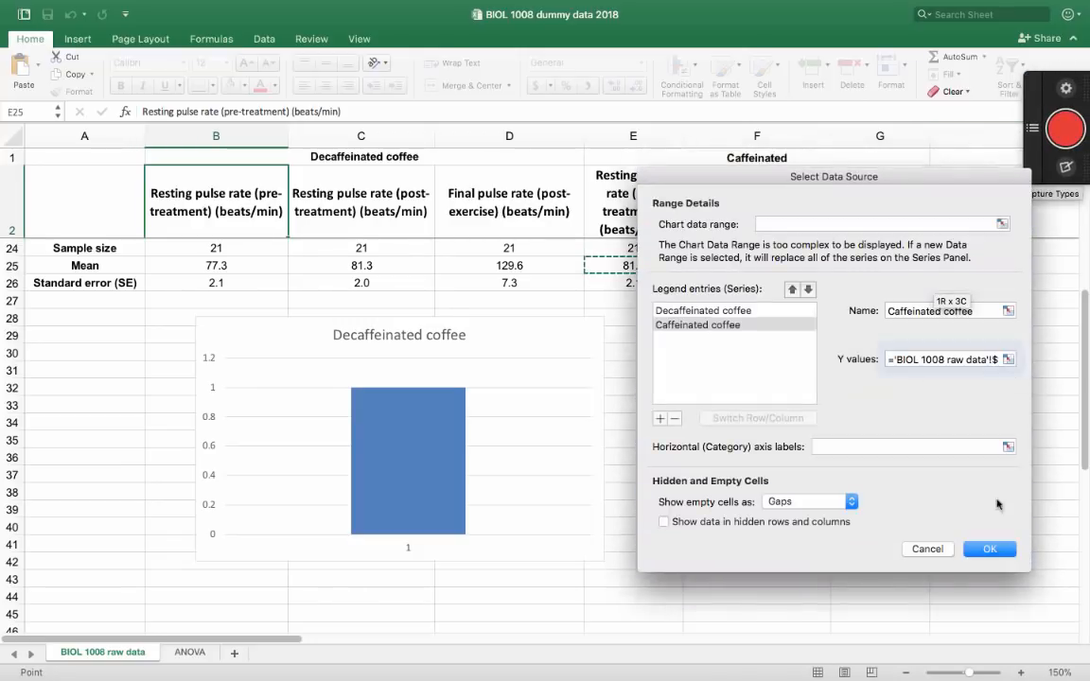
pyautogui.click(991, 549)
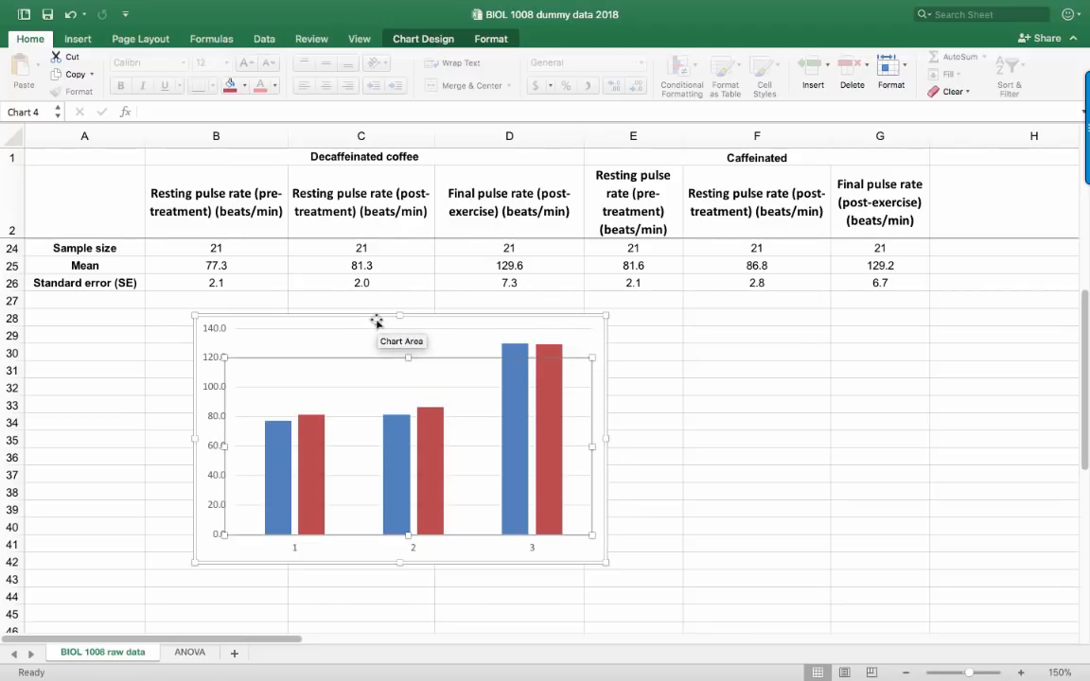
# Add a legend to the right of the plot in the column chart
pyautogui.click(293, 321)
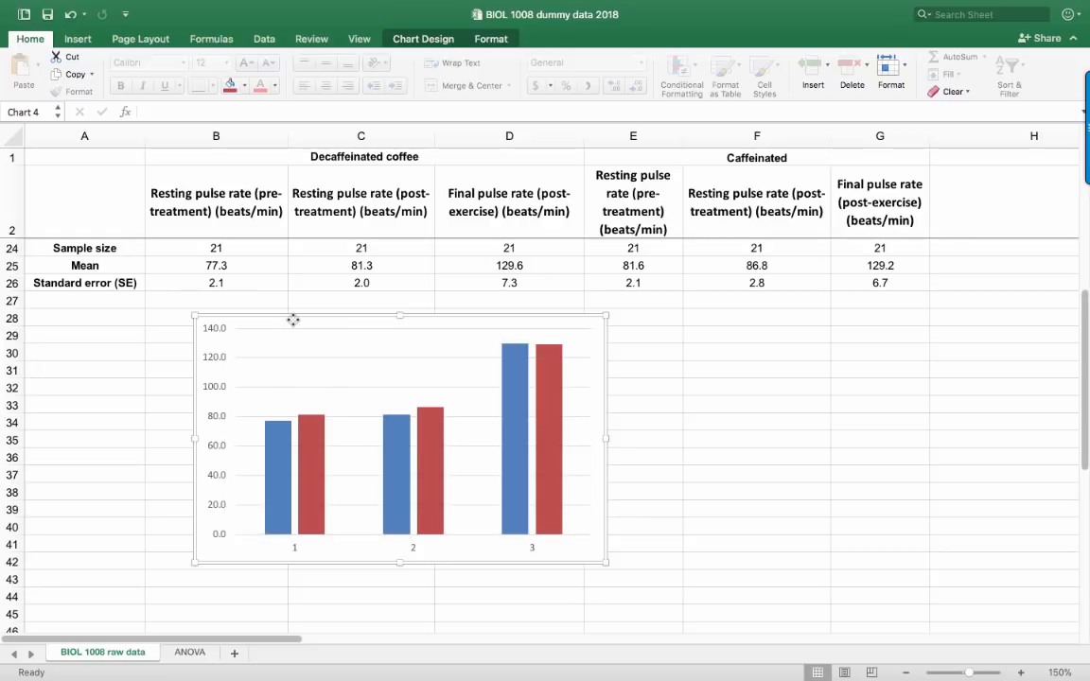
pyautogui.click(412, 43)
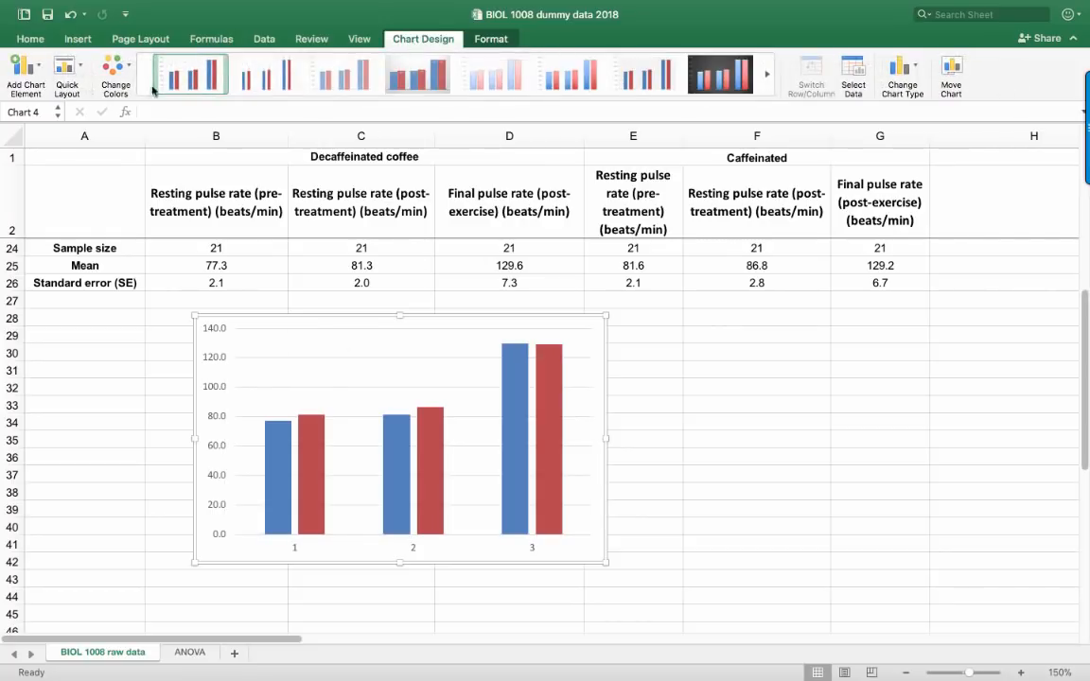
pyautogui.click(40, 70)
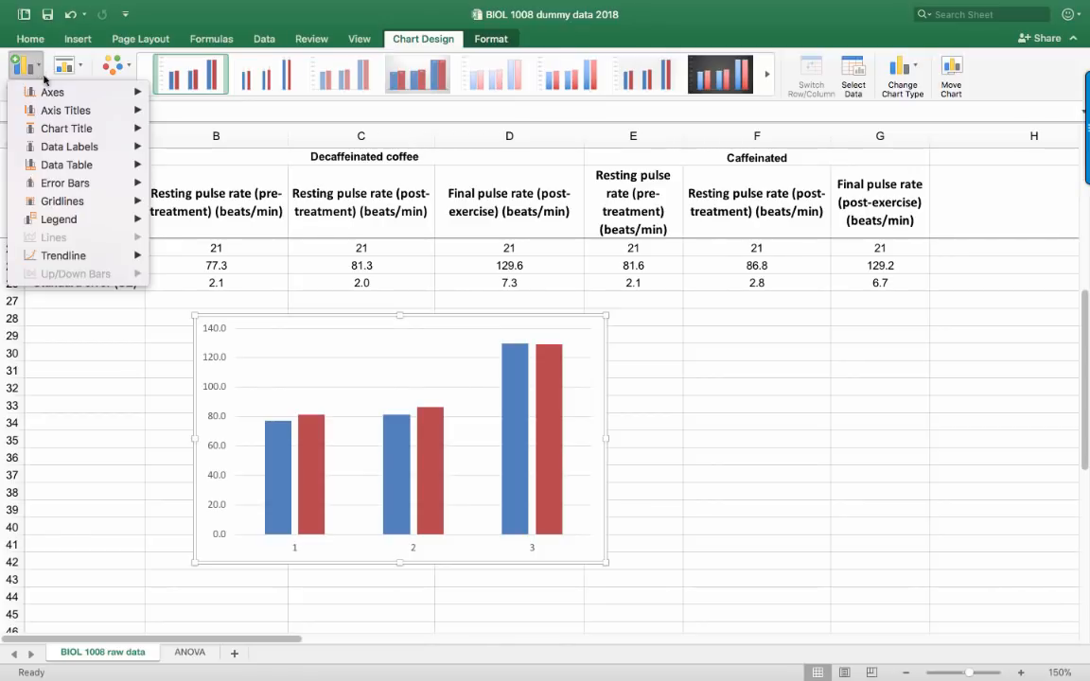
pyautogui.moveTo(71, 220)
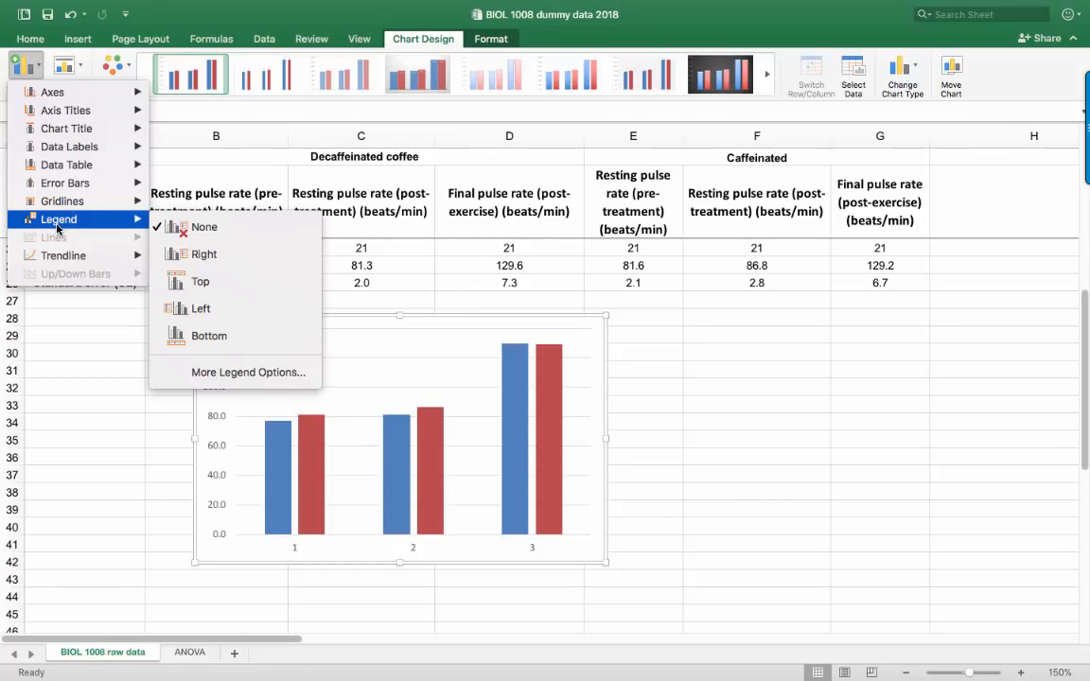
pyautogui.click(192, 257)
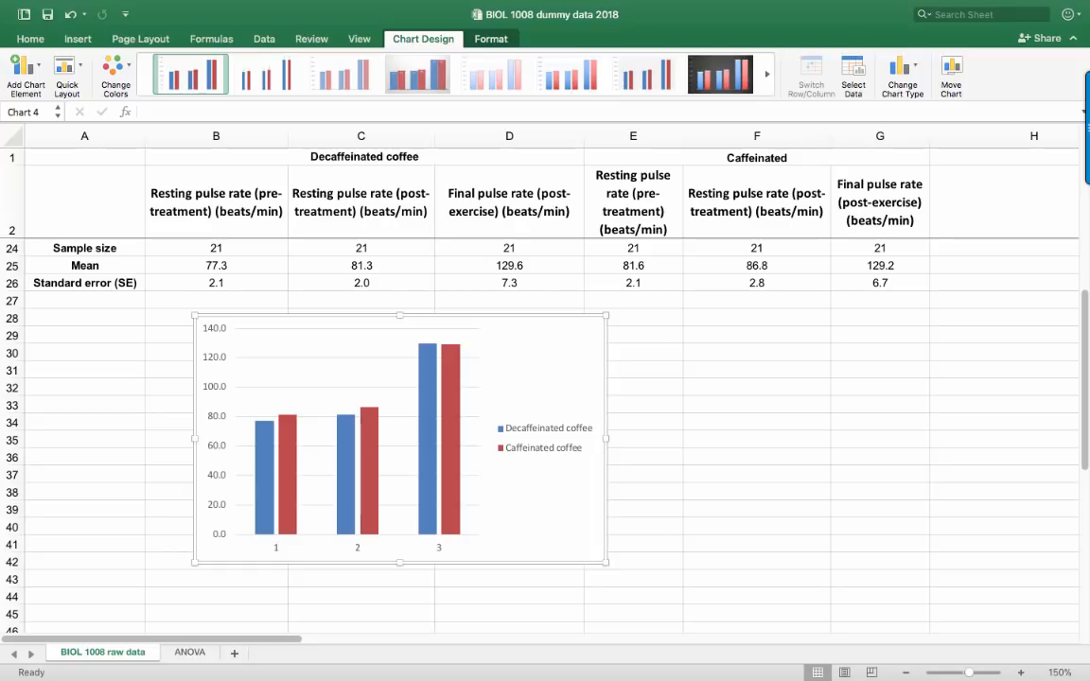
# Add error bars to the Decaffeinated coffee series with the error amount set to Custom
pyautogui.click(261, 478)
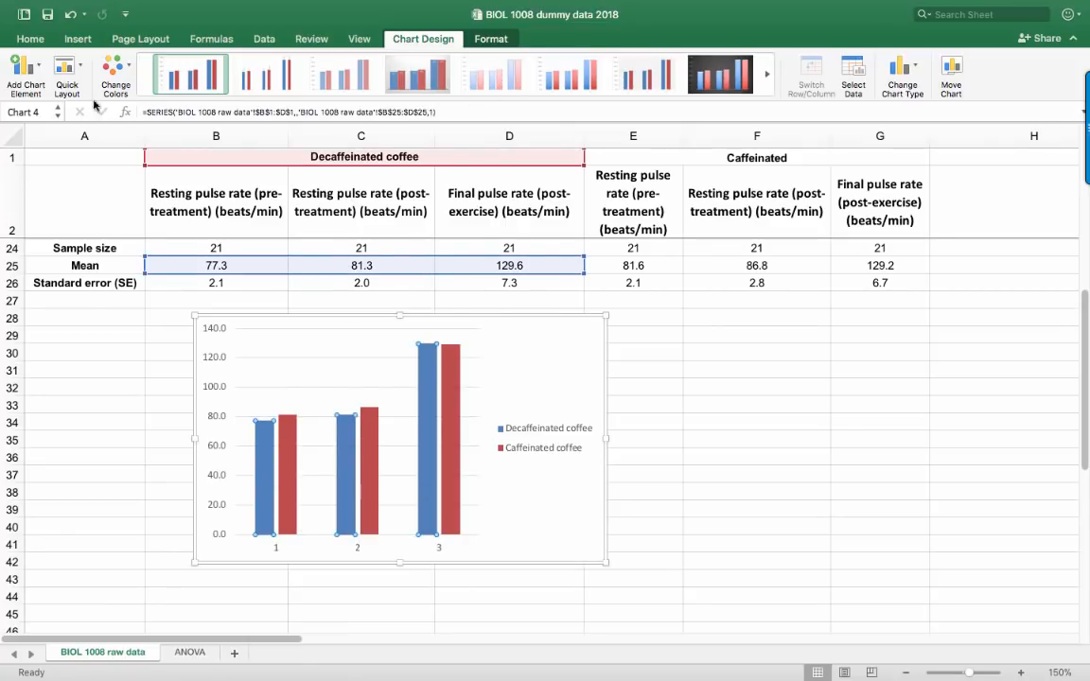
pyautogui.click(41, 70)
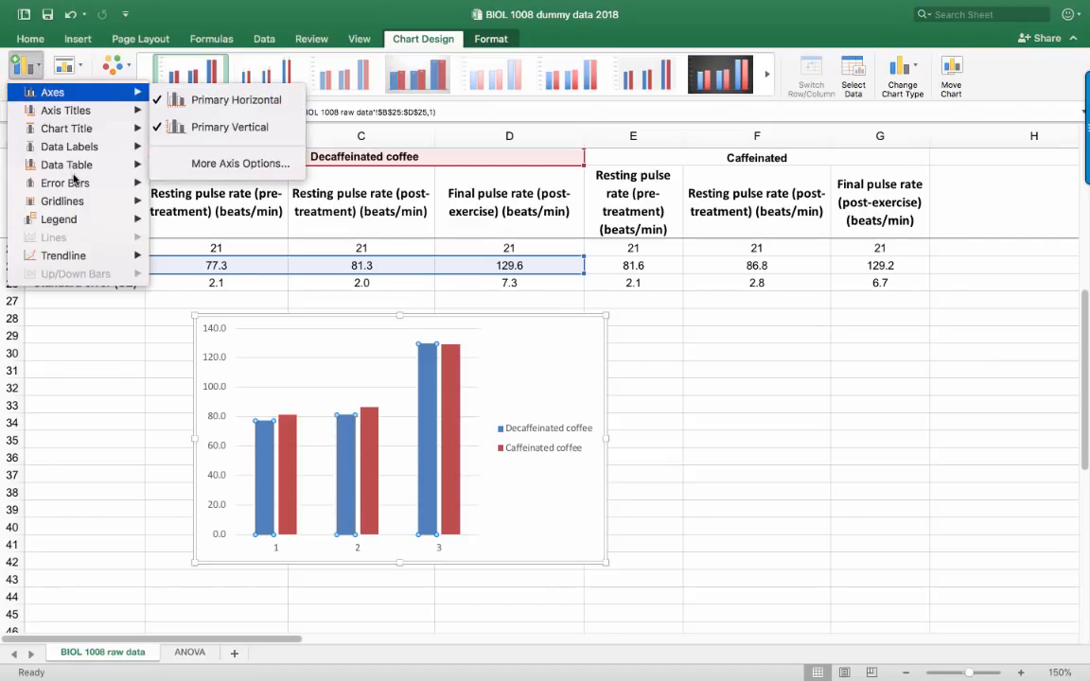
pyautogui.moveTo(64, 185)
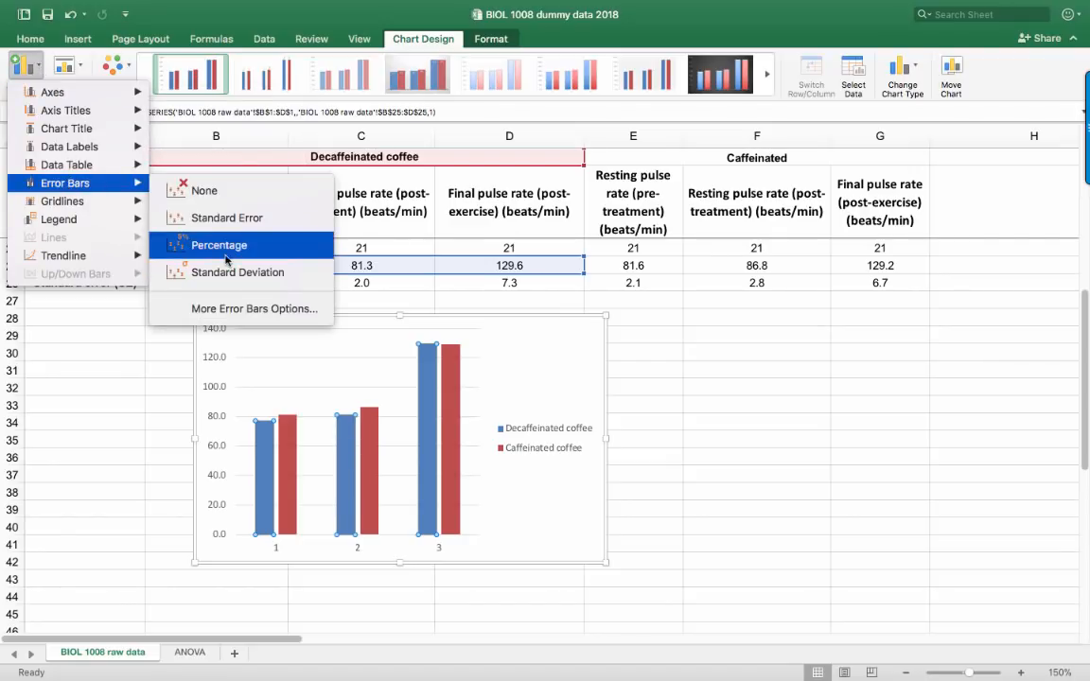
pyautogui.click(233, 309)
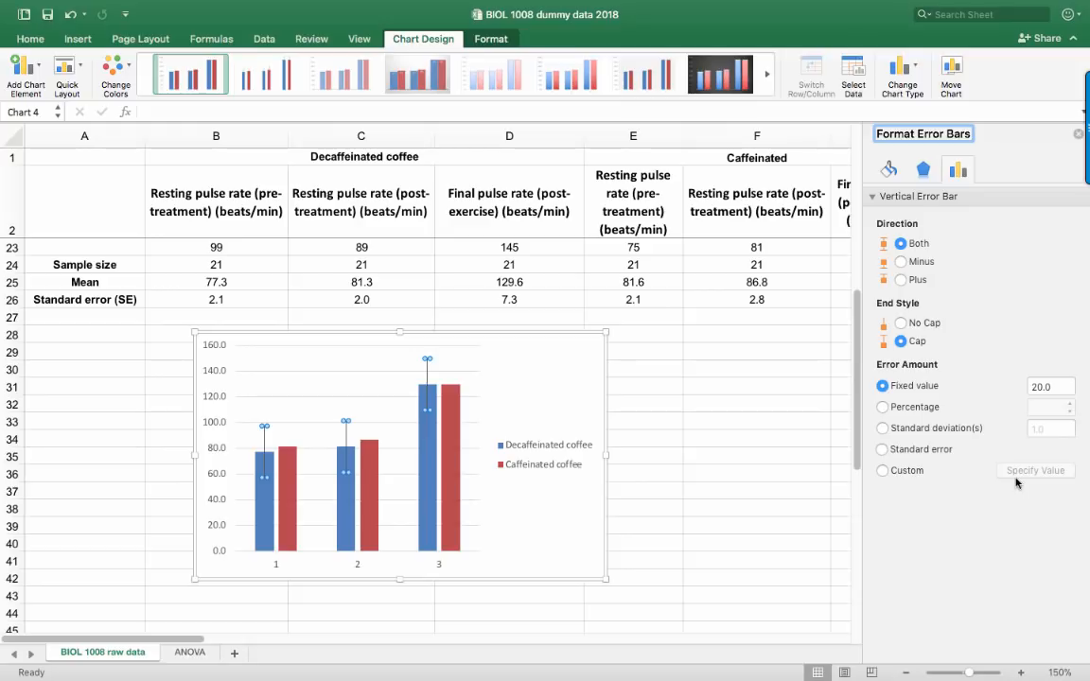
pyautogui.click(883, 472)
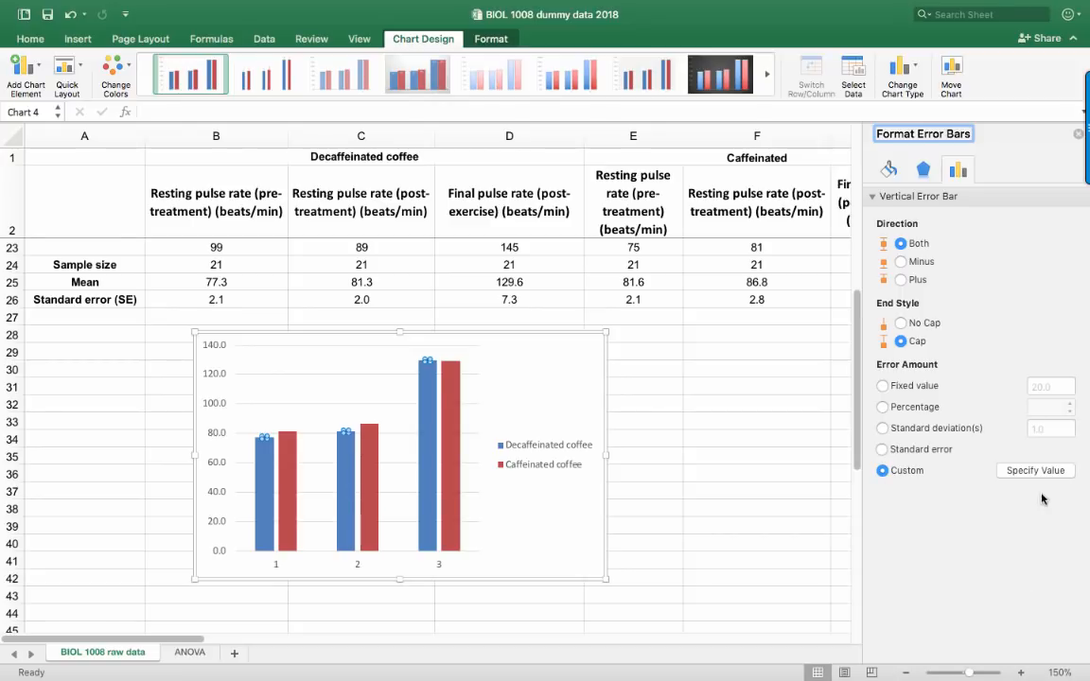
# Set the decaffeinated error bars' positive and negative error values to the standard errors in B26:D26
pyautogui.click(1022, 471)
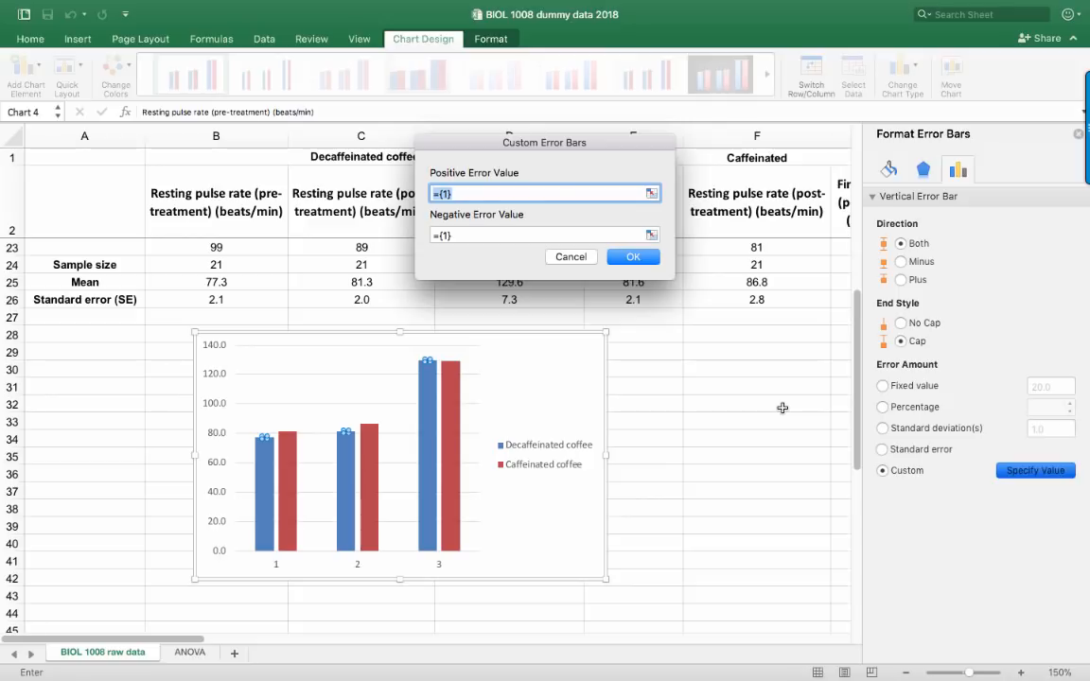
pyautogui.click(652, 193)
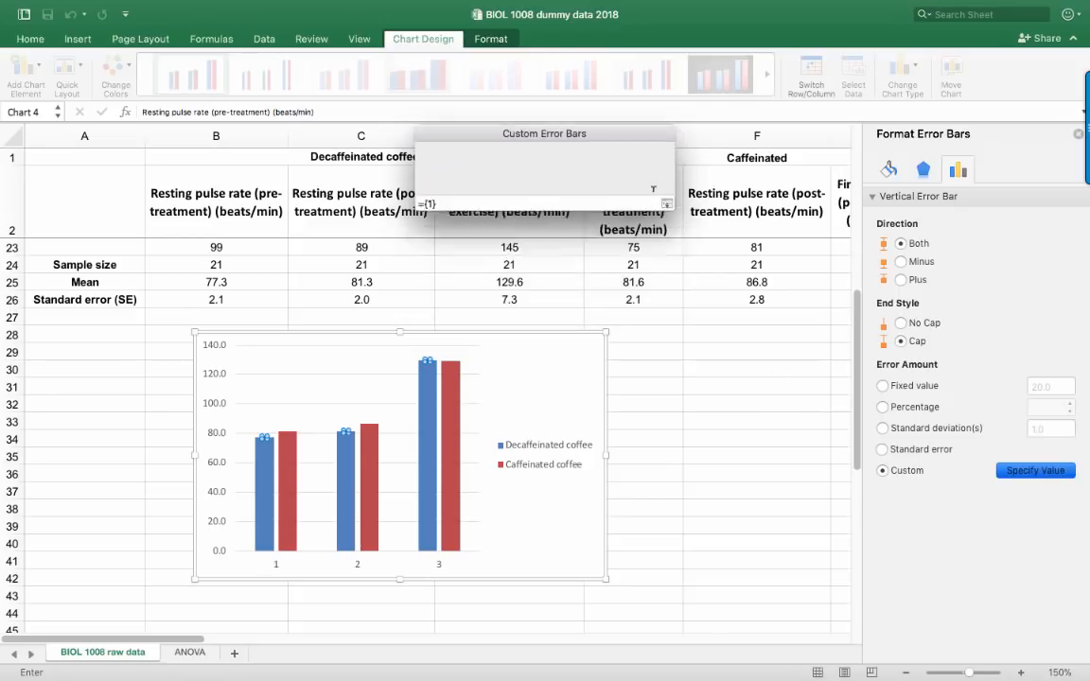
pyautogui.moveTo(206, 299); pyautogui.dragTo(620, 299)
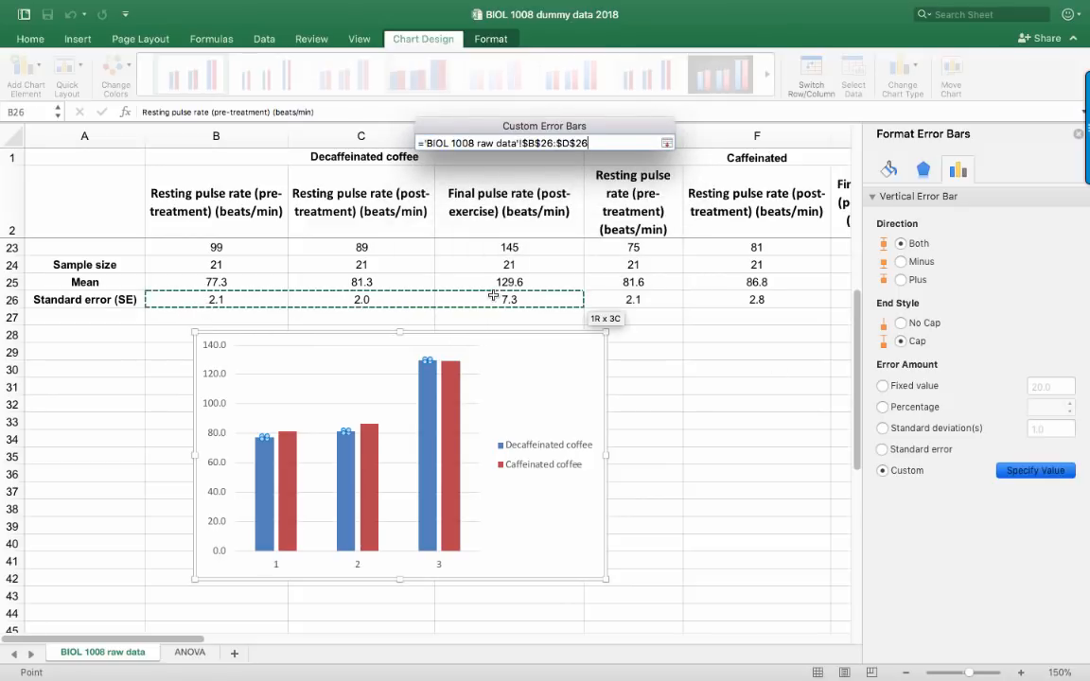
pyautogui.click(667, 143)
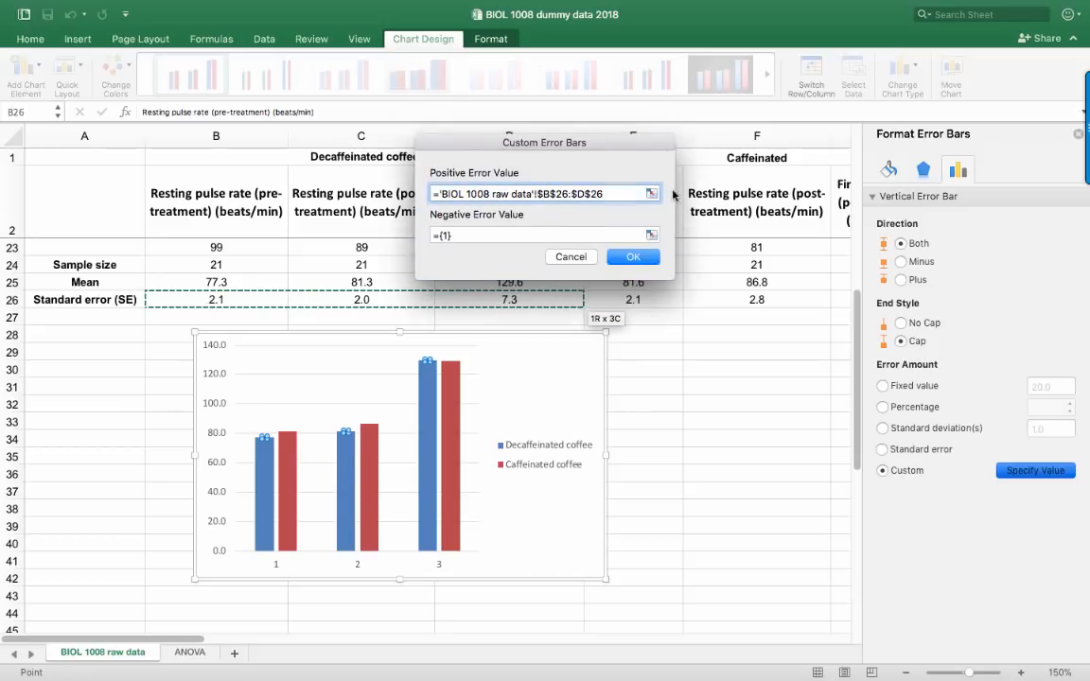
pyautogui.click(652, 235)
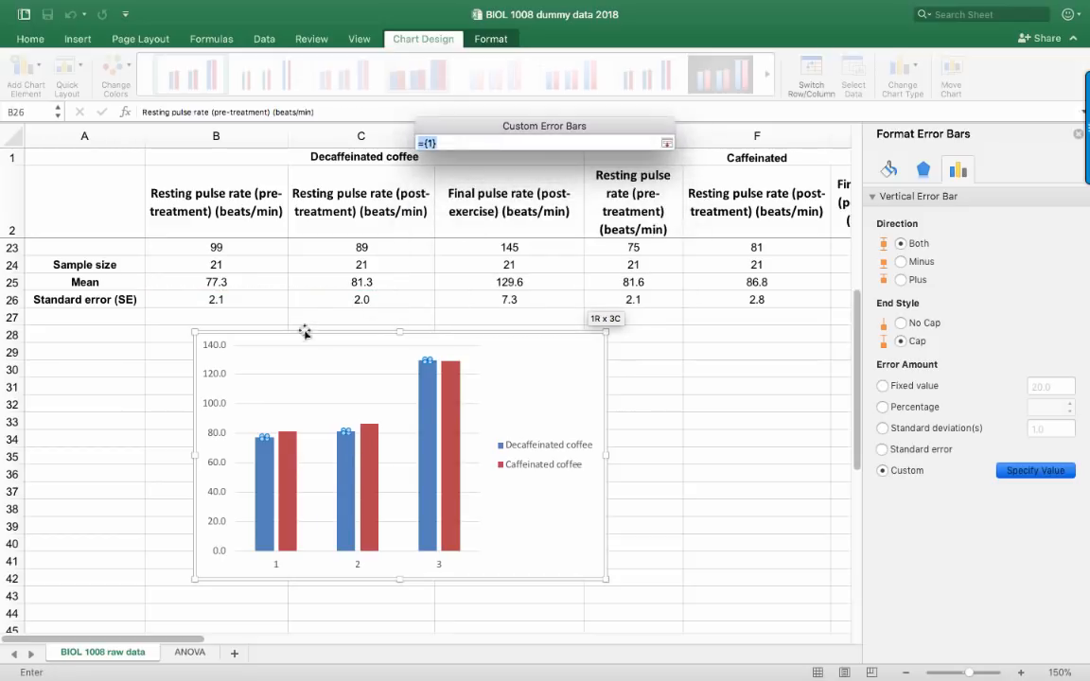
pyautogui.click(208, 299)
pyautogui.moveTo(208, 299); pyautogui.dragTo(567, 302)
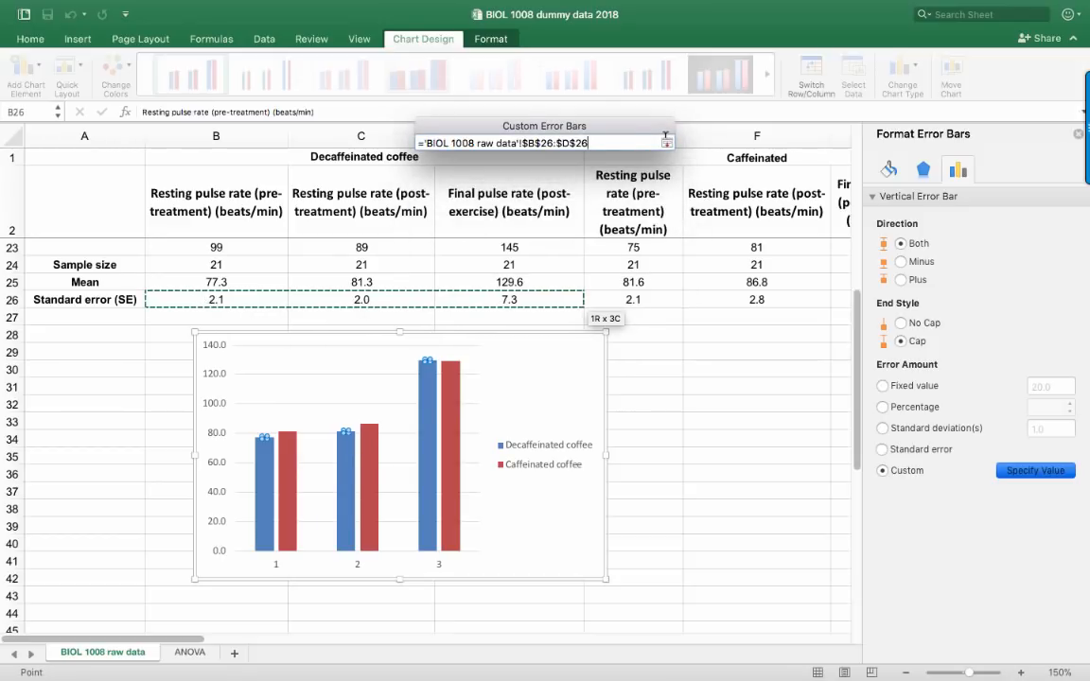
pyautogui.click(667, 143)
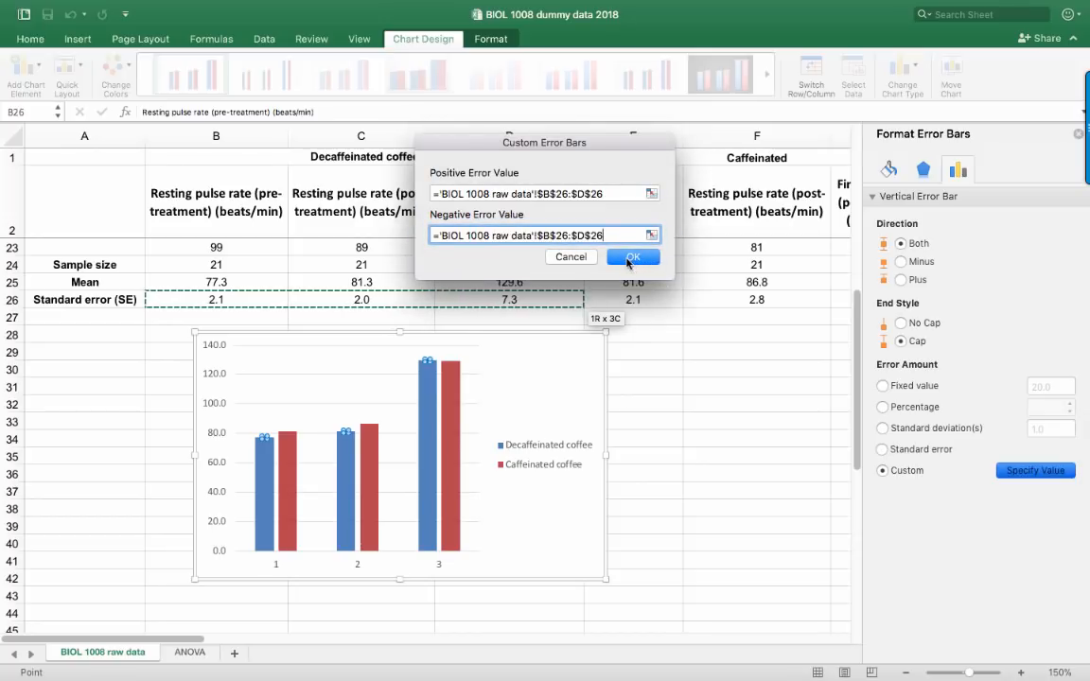
pyautogui.click(627, 252)
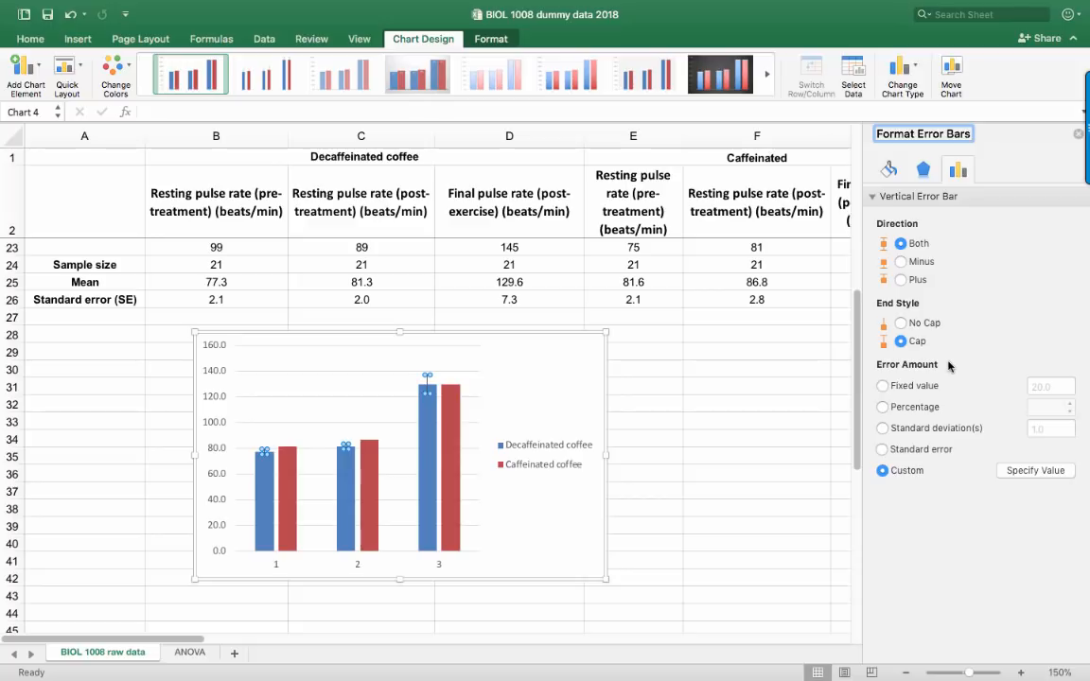
# Add error bars to the Caffeinated coffee series with the error amount set to Custom
pyautogui.click(287, 485)
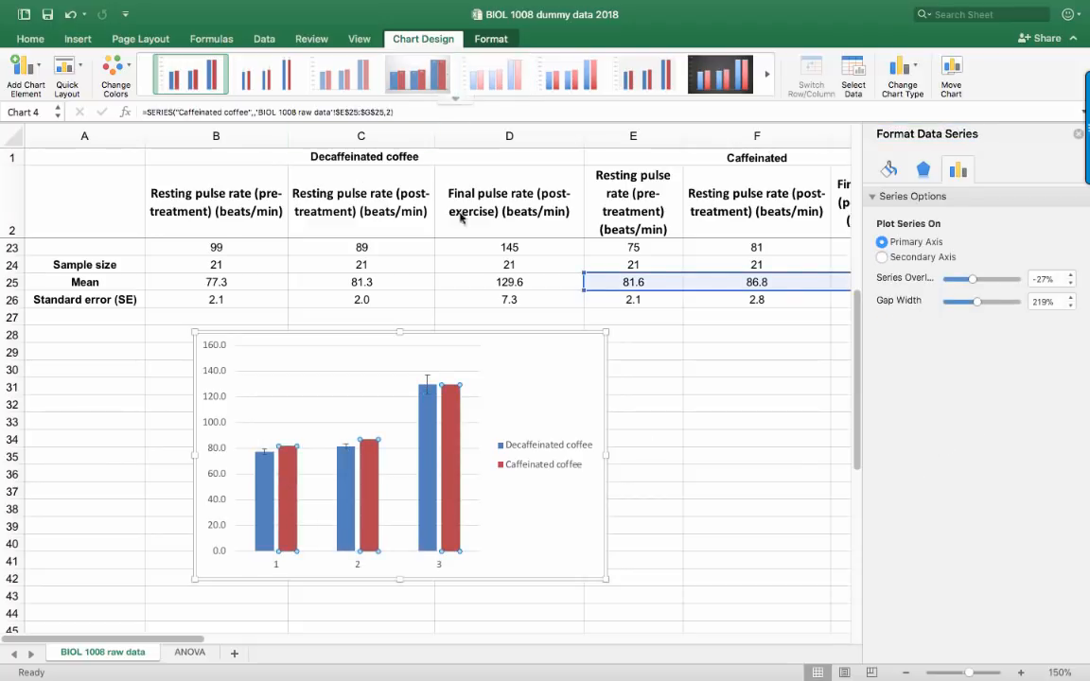
pyautogui.click(37, 71)
pyautogui.moveTo(85, 182)
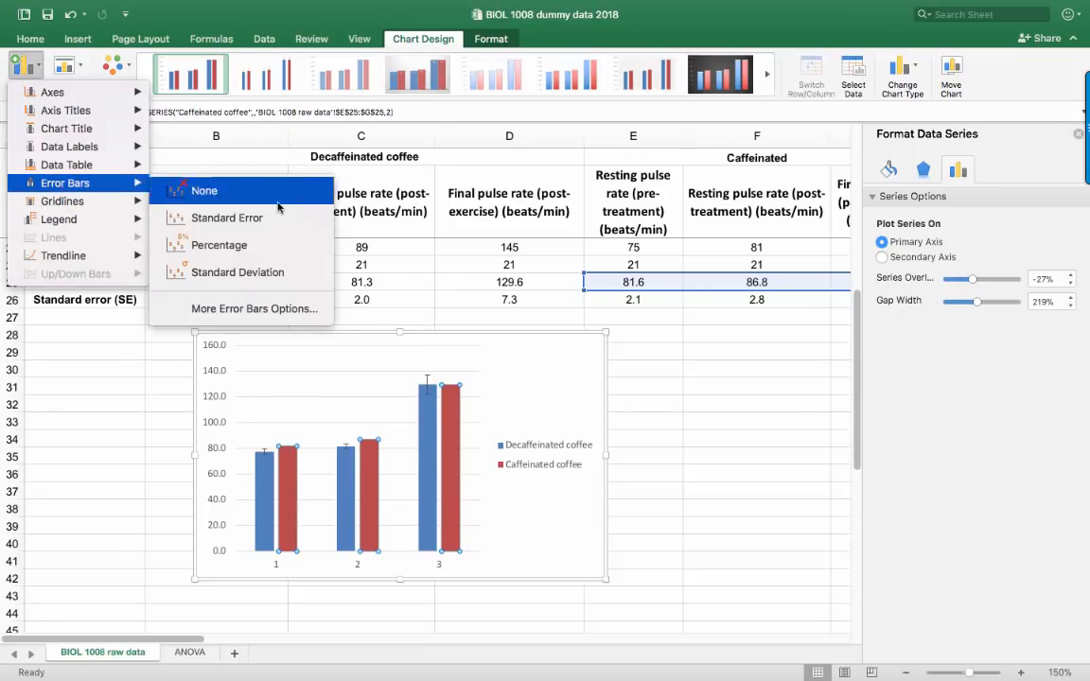
pyautogui.click(253, 309)
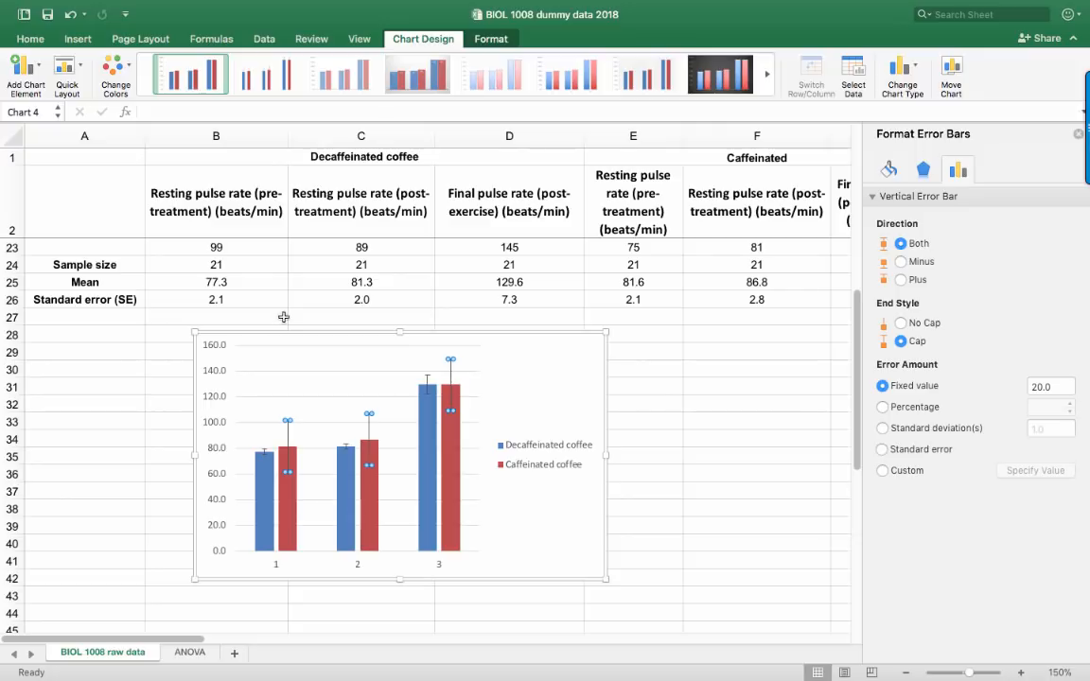
pyautogui.click(882, 471)
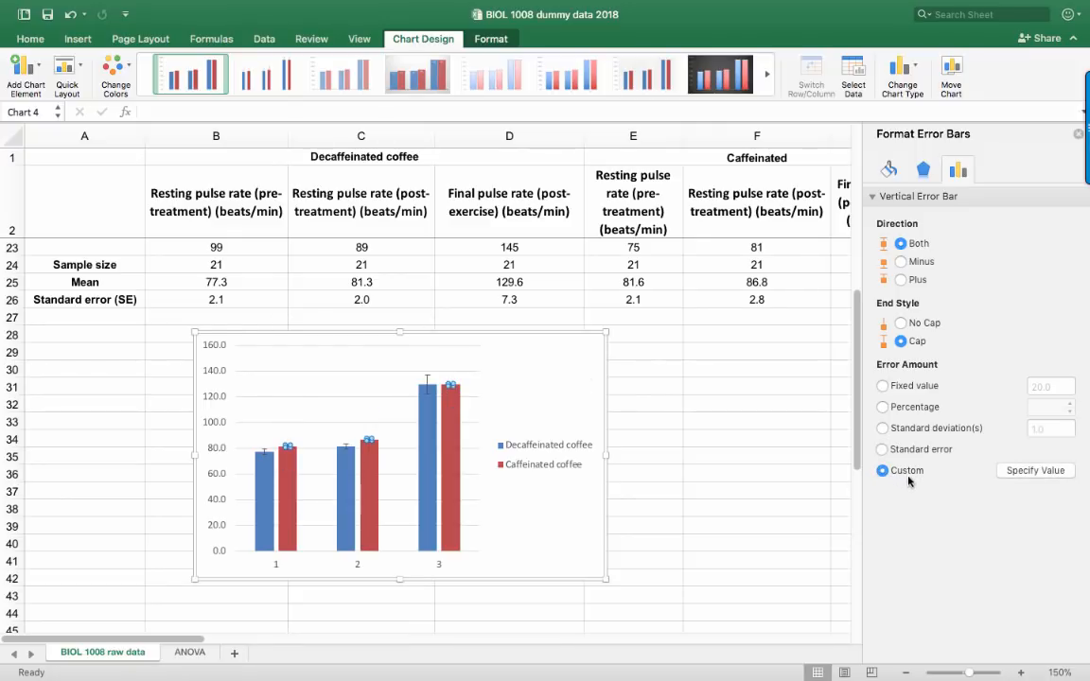
# Set the caffeinated error bars' positive and negative error values to the standard errors in E26:G26
pyautogui.click(1034, 470)
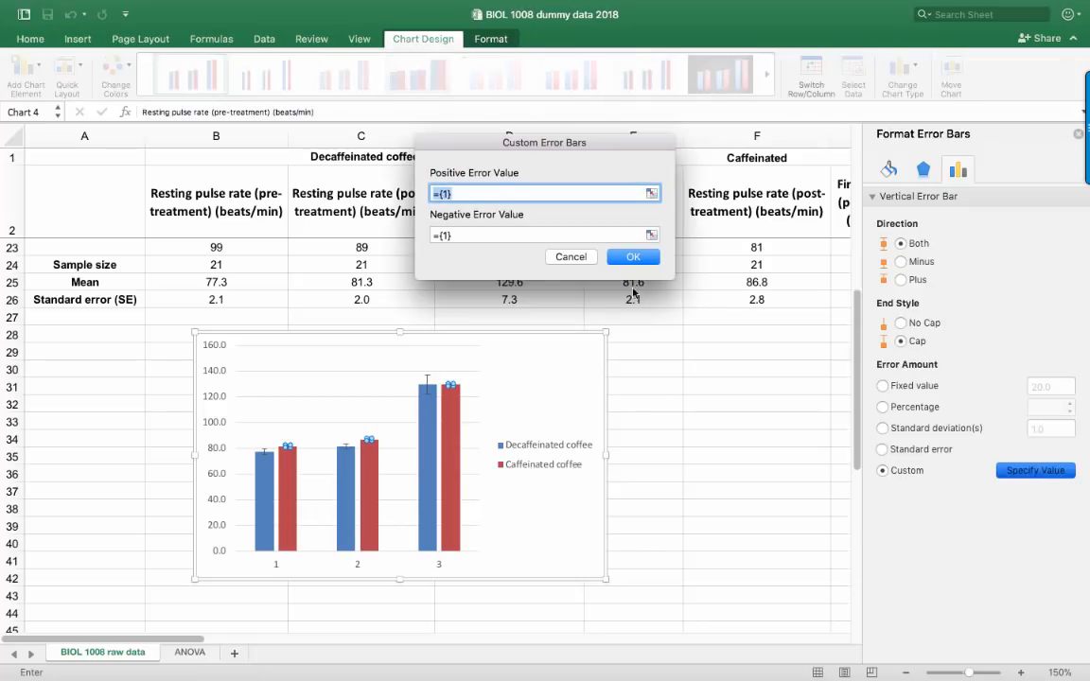
pyautogui.moveTo(598, 151); pyautogui.dragTo(449, 124)
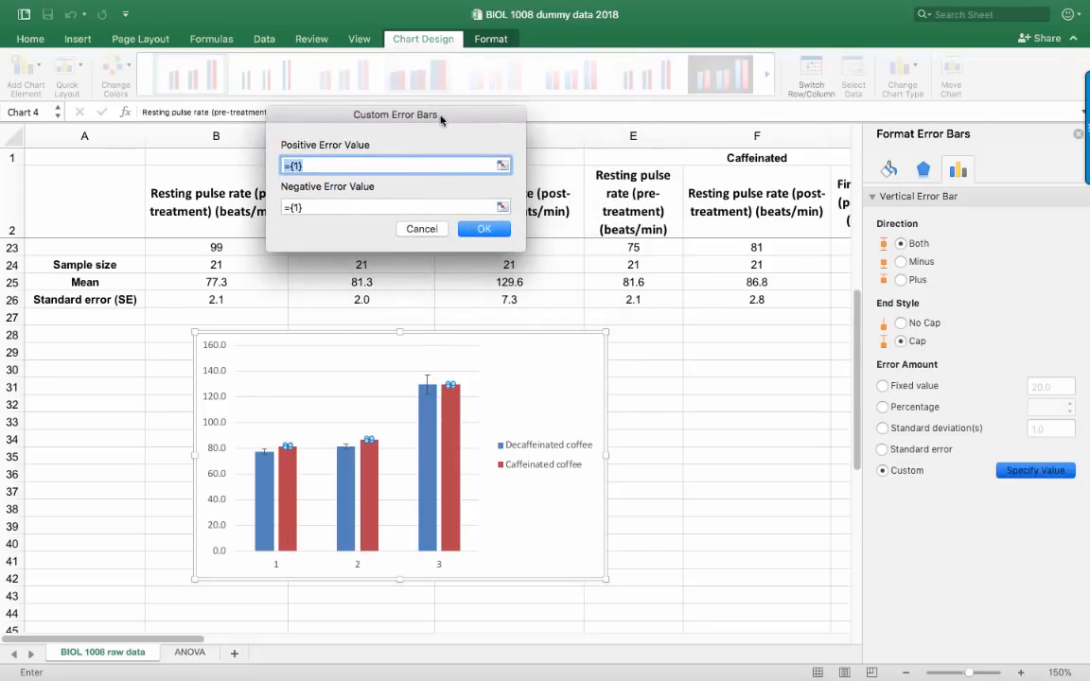
pyautogui.hscroll(3, 729, 427)
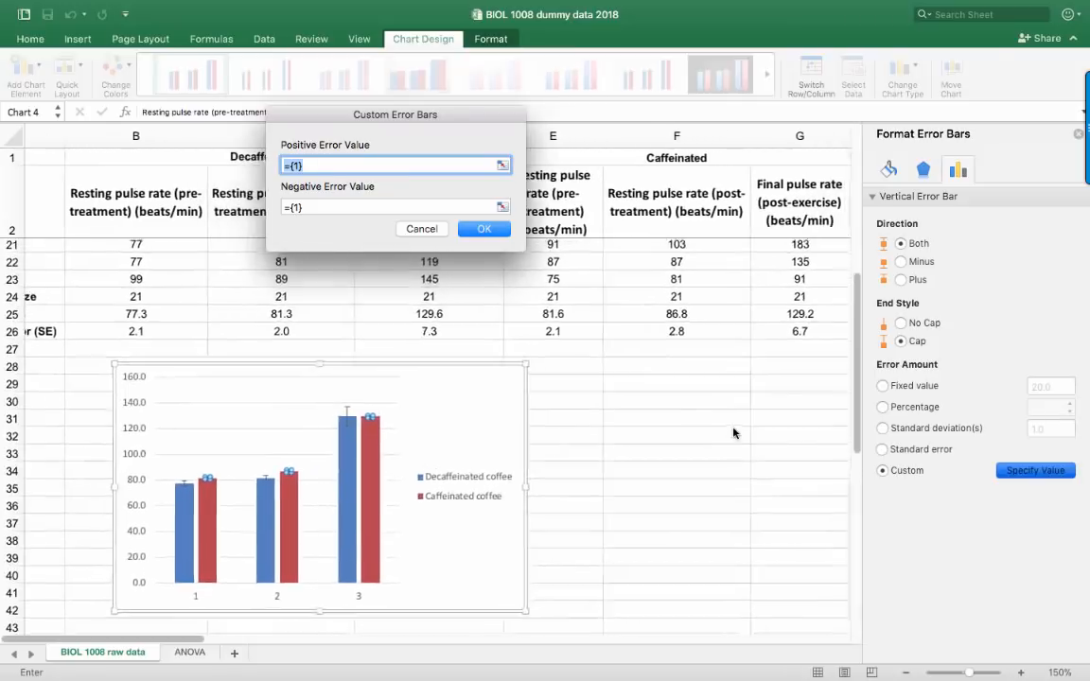
pyautogui.click(502, 165)
pyautogui.moveTo(498, 314); pyautogui.dragTo(715, 314)
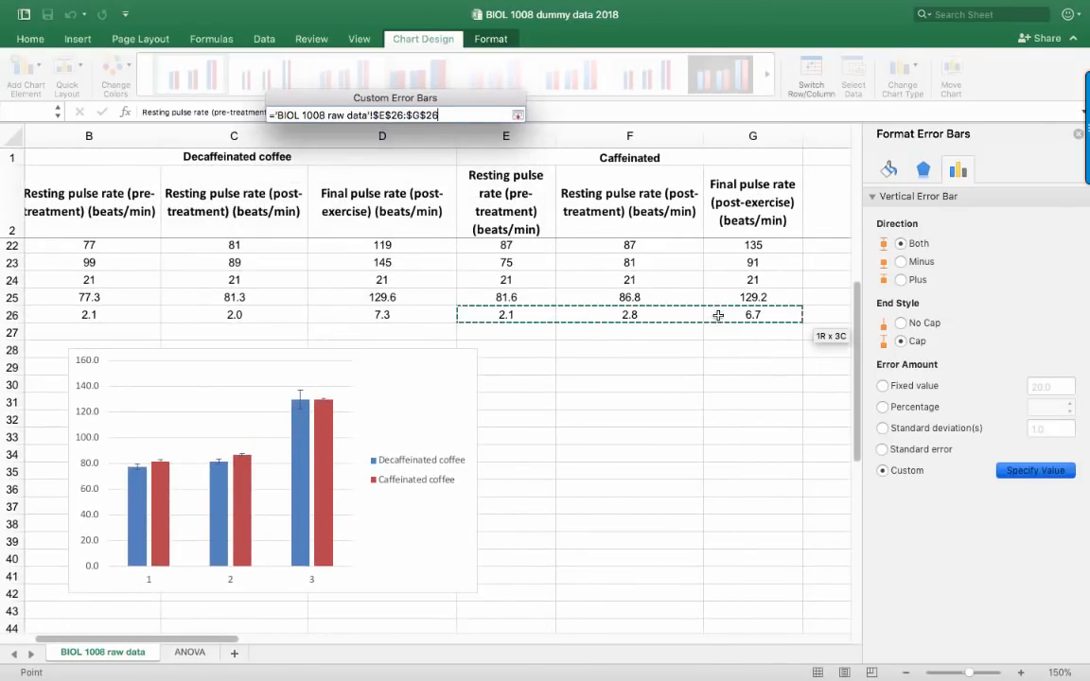
pyautogui.click(517, 115)
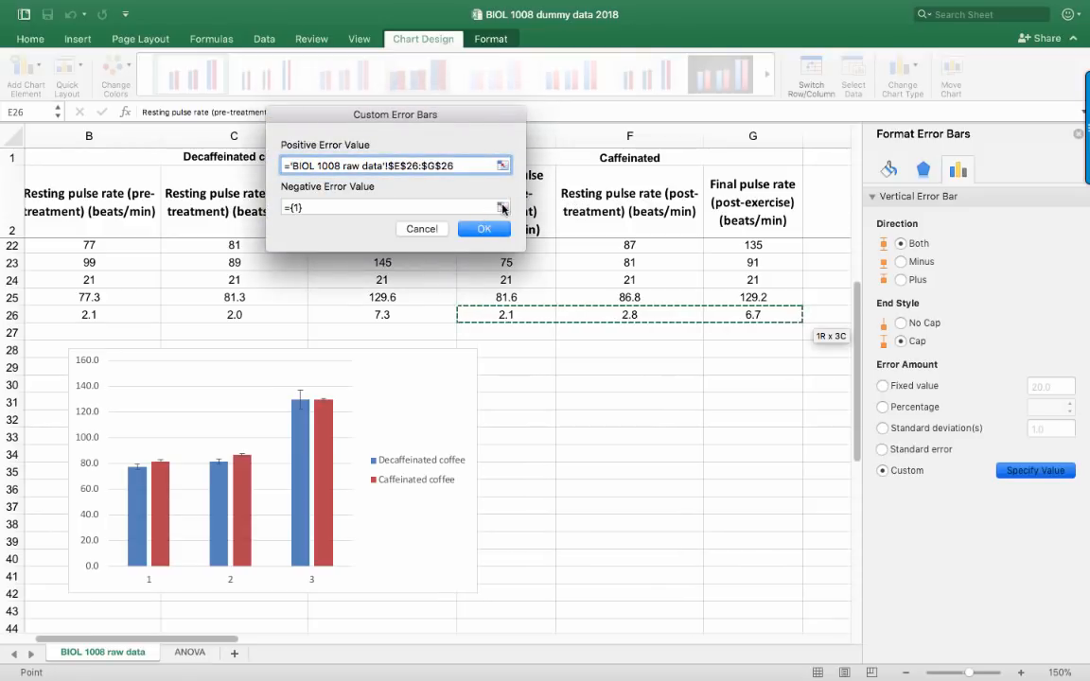
pyautogui.click(502, 209)
pyautogui.moveTo(503, 312); pyautogui.dragTo(742, 313)
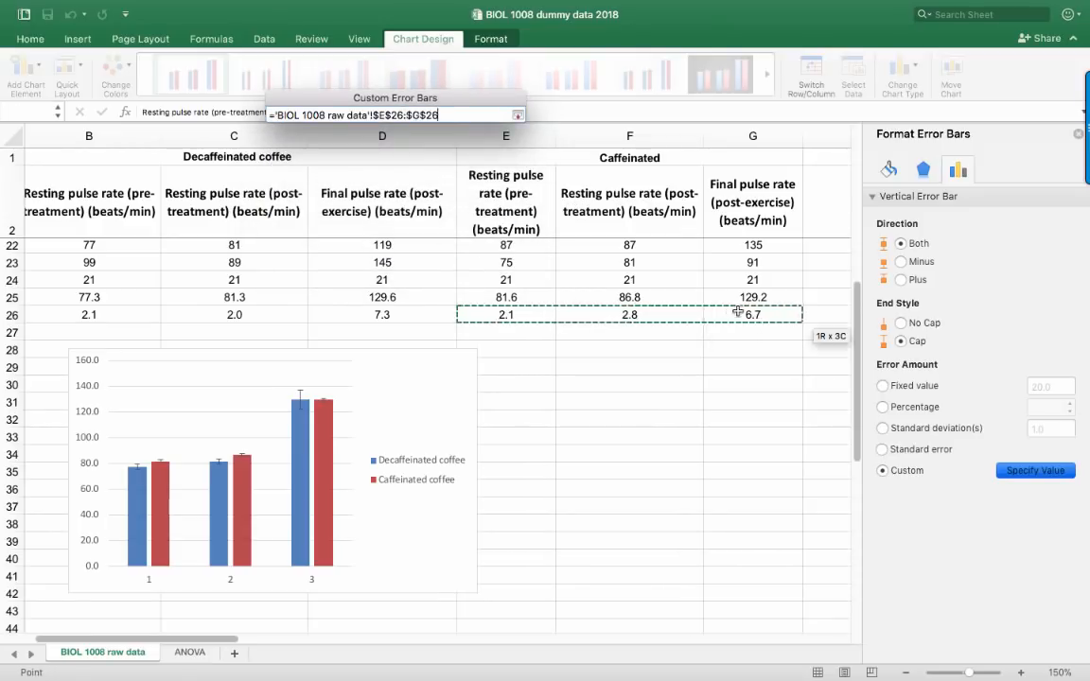
pyautogui.click(517, 114)
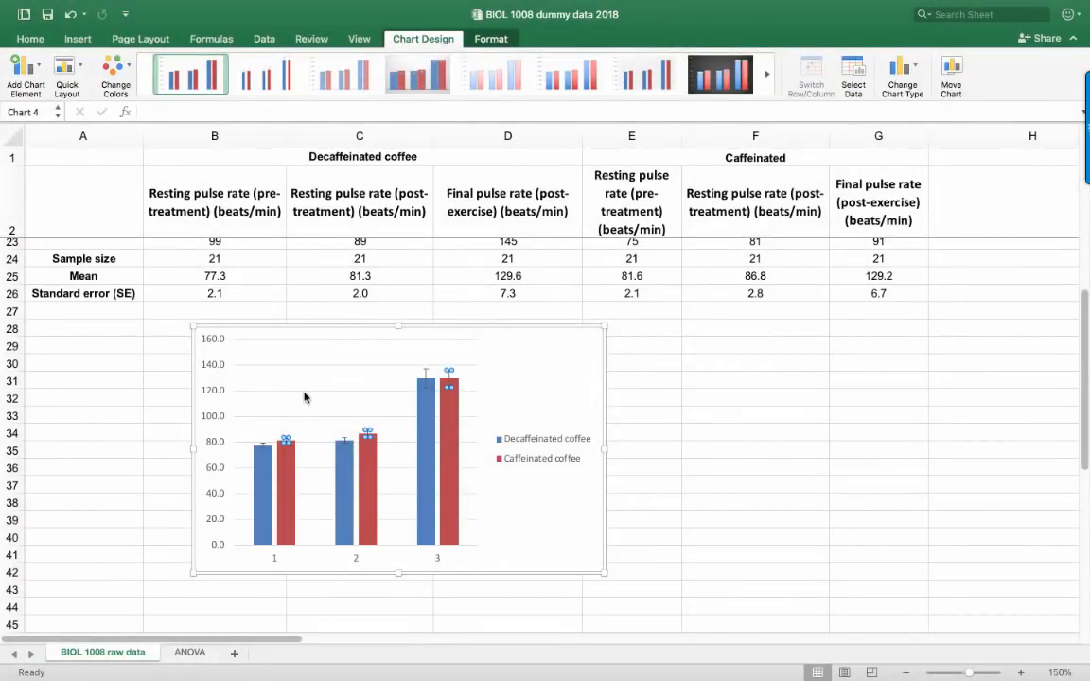
pyautogui.click(305, 395)
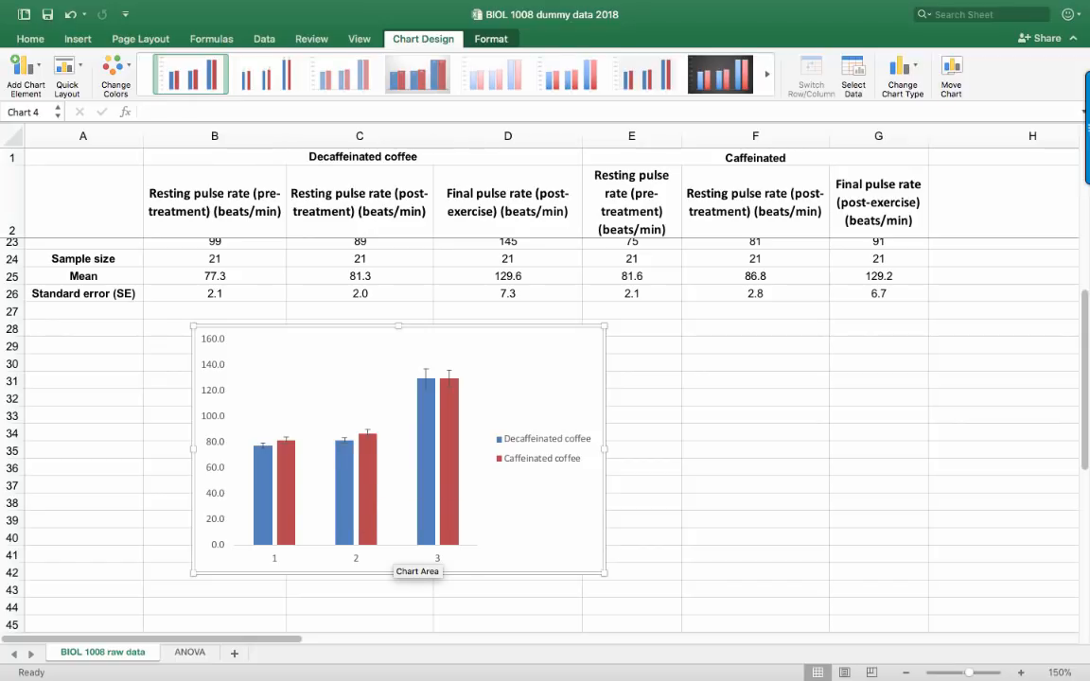
pyautogui.press('super+z')
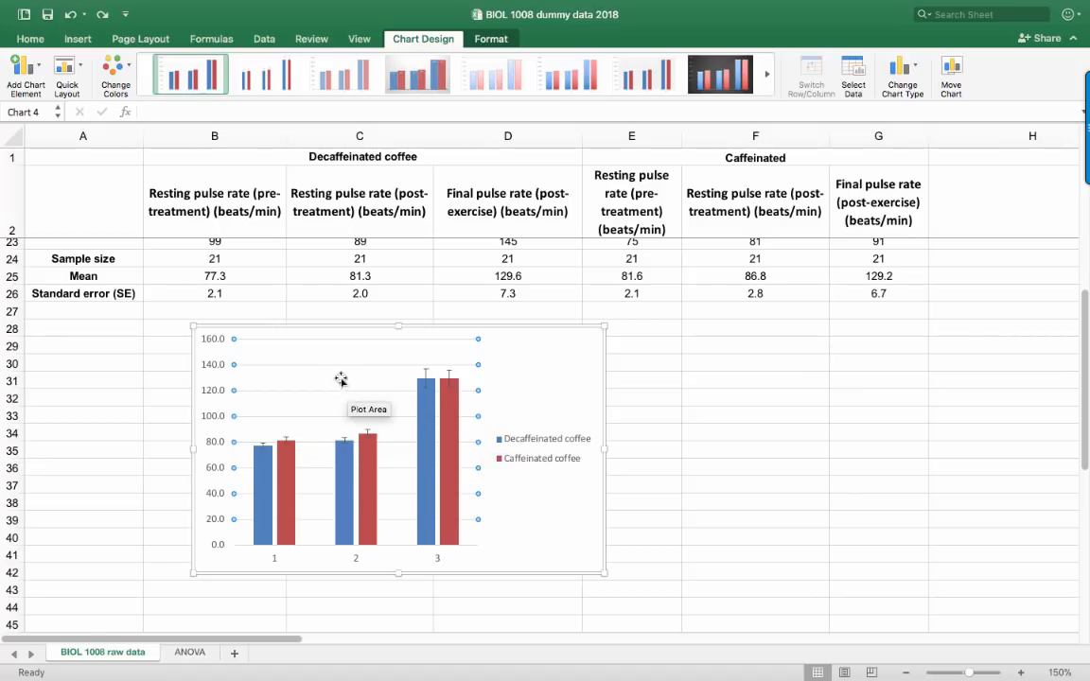
pyautogui.click(551, 386)
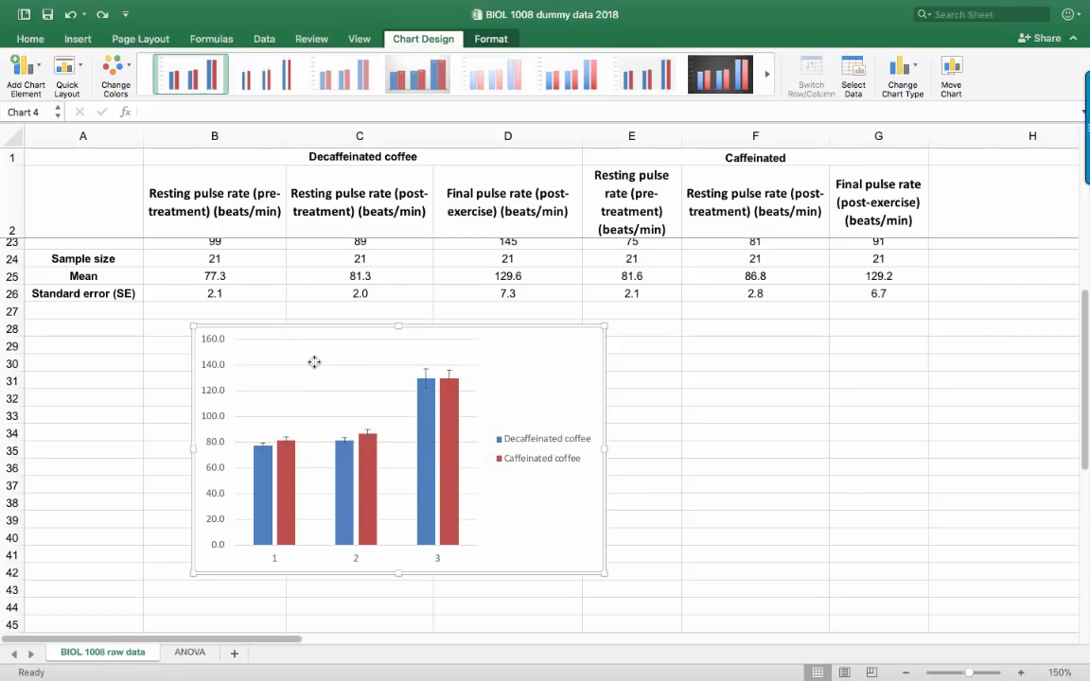
# Delete the horizontal gridlines from the column chart
pyautogui.click(316, 366)
pyautogui.press('Delete')
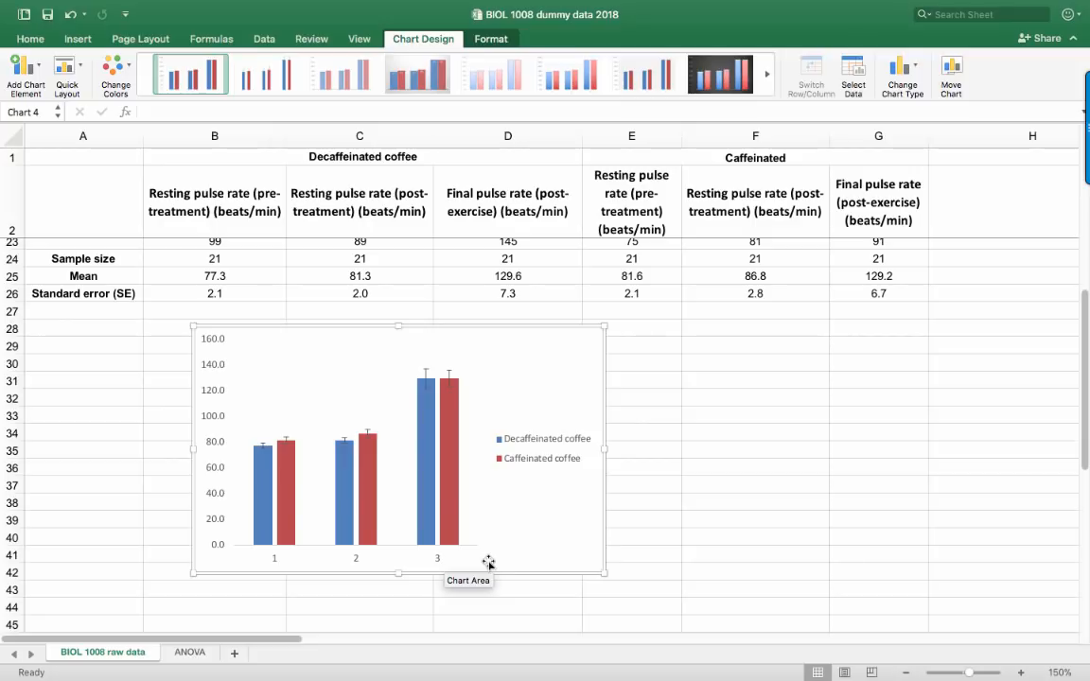
# Enter the category labels Pre-treatment, Post-treatment and Post-exercise in cells F37, G37 and H37
pyautogui.click(733, 487)
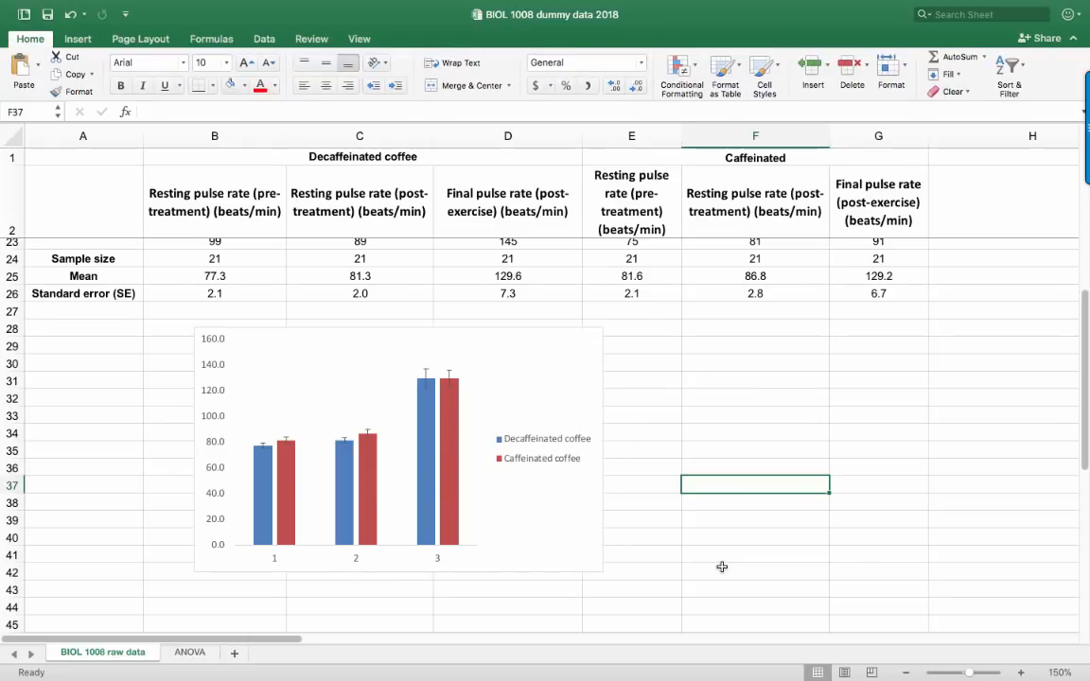
pyautogui.write('Pre-trea')
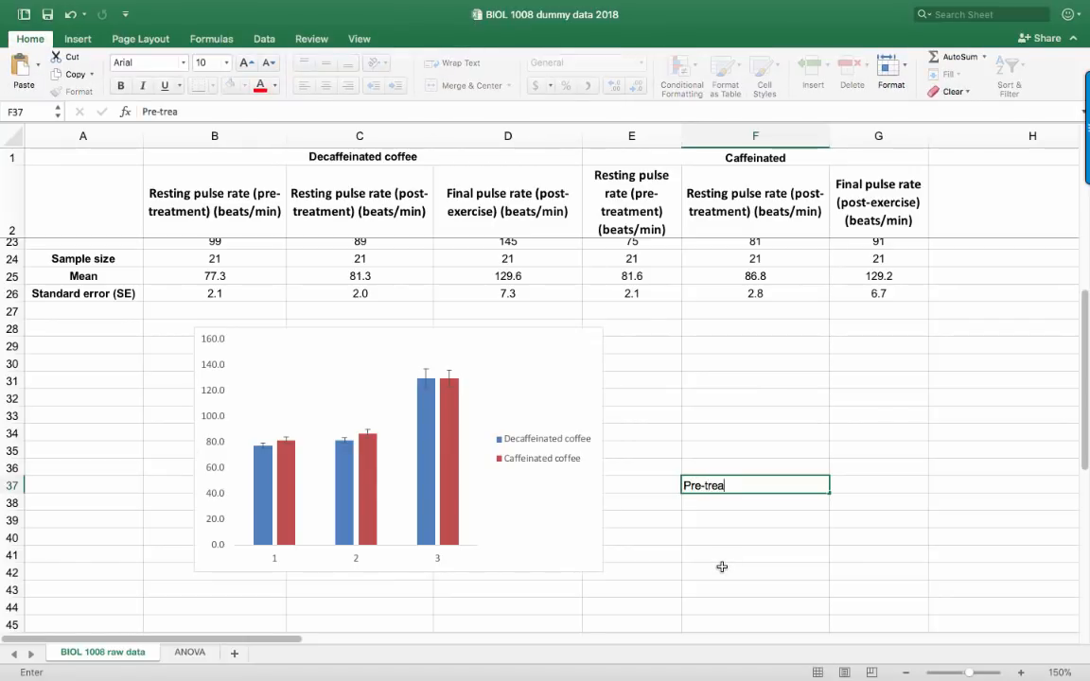
pyautogui.write('tment')
pyautogui.press('Tab')
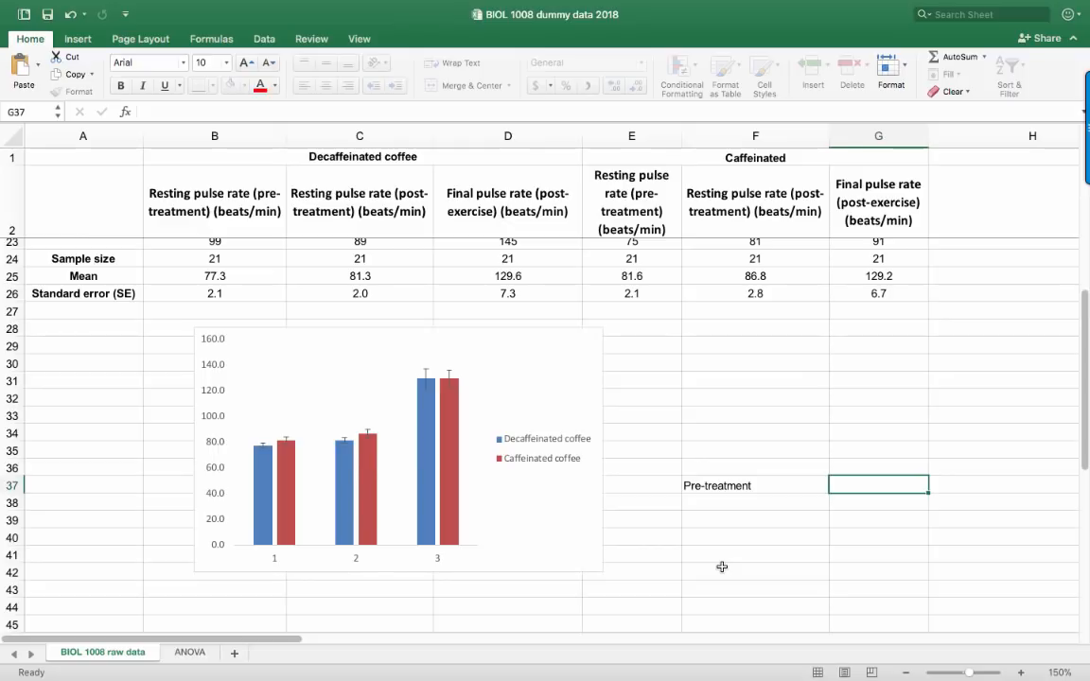
pyautogui.write('Post-treatmen')
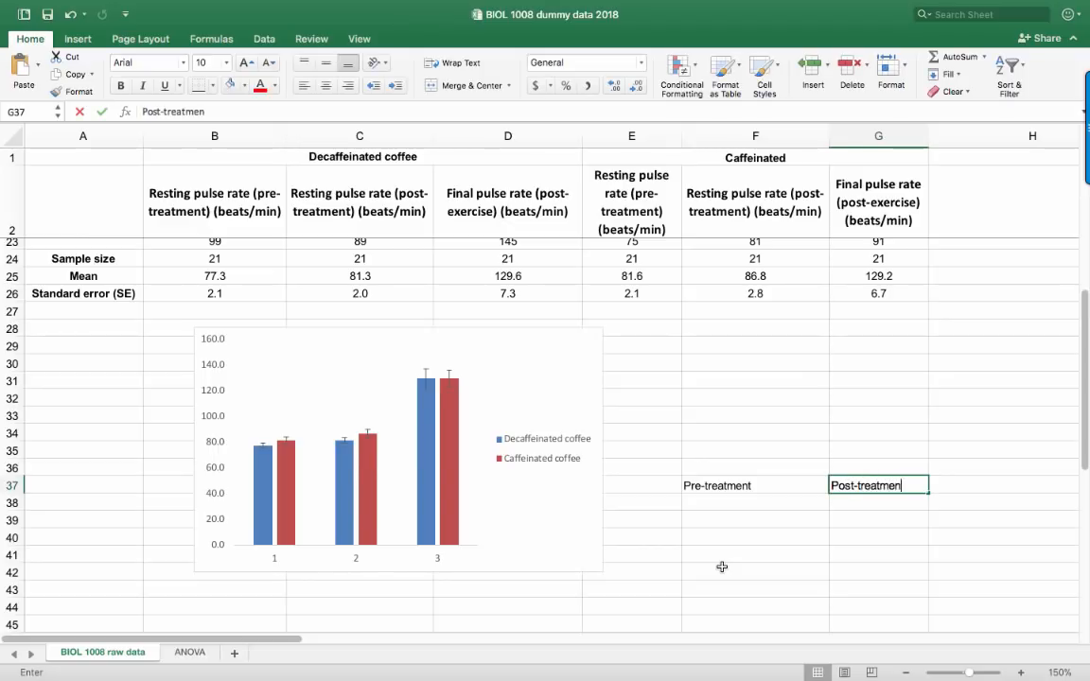
pyautogui.write('t')
pyautogui.press('Tab')
pyautogui.write('Pos')
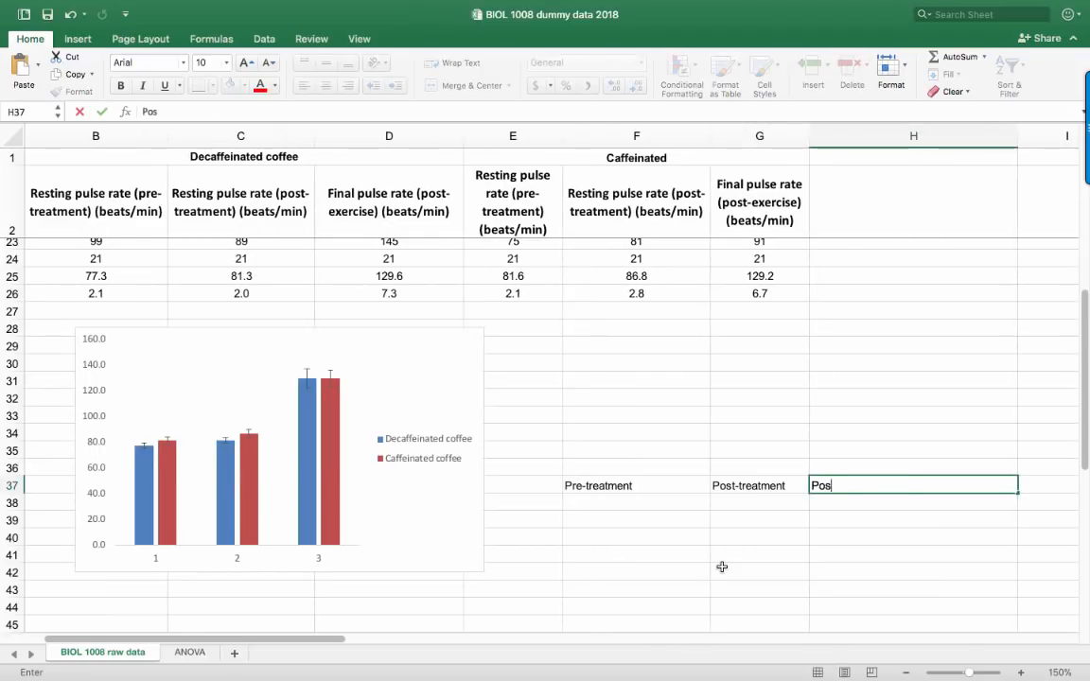
pyautogui.write('t-exericise')
pyautogui.press('Return')
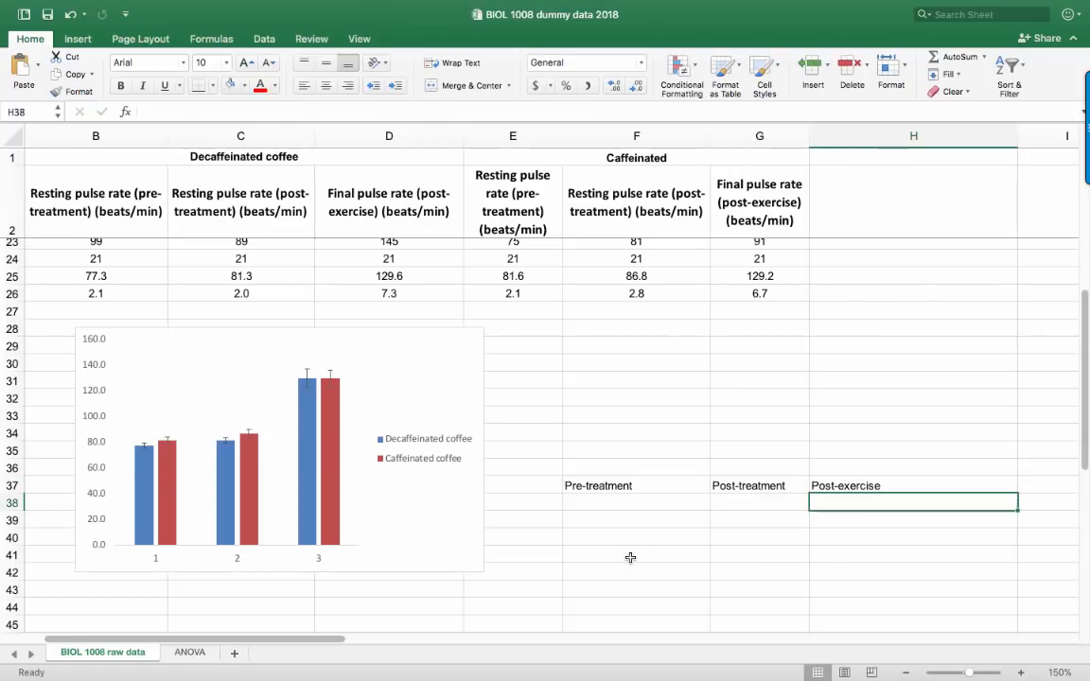
# Set the column chart's horizontal category axis labels to the range F37:H37
pyautogui.rightClick(405, 533)
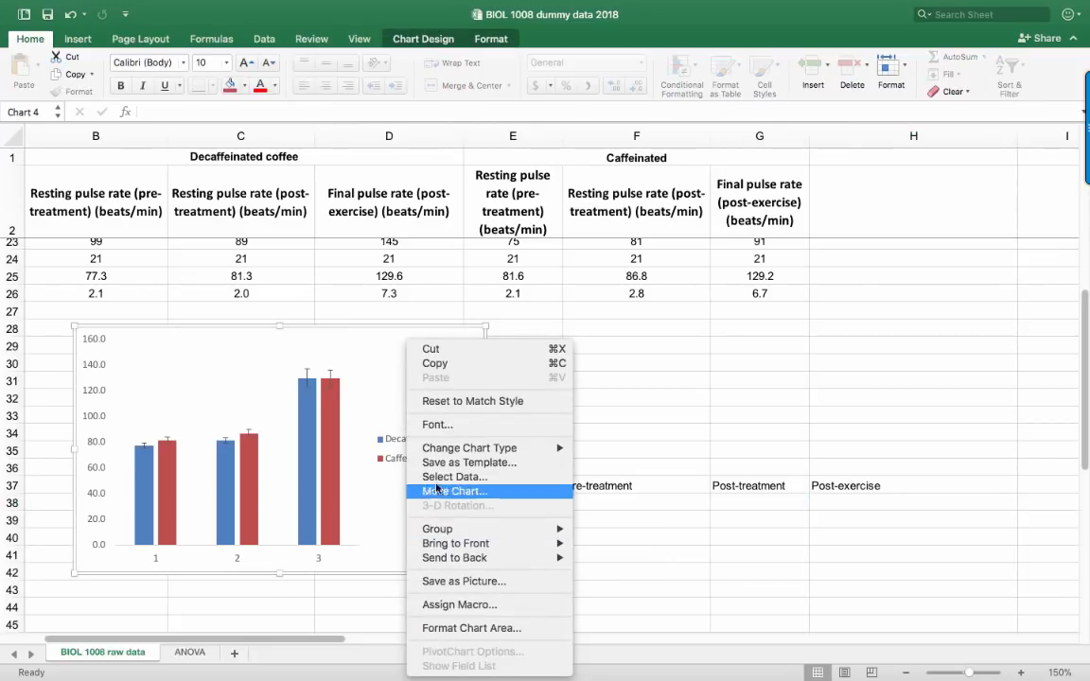
pyautogui.click(435, 478)
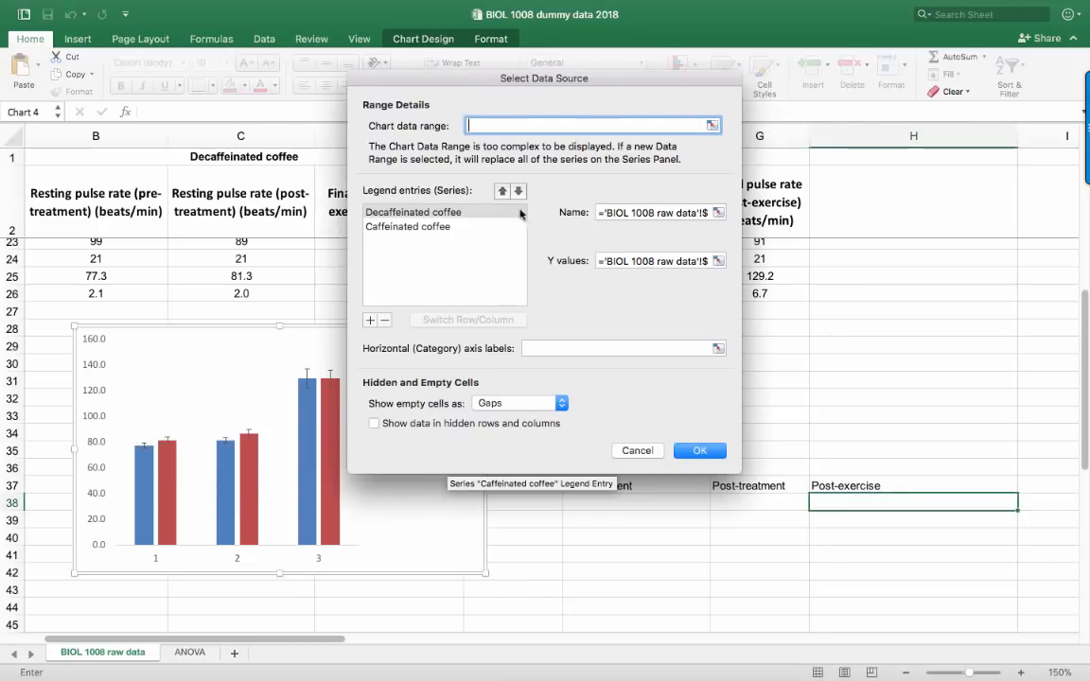
pyautogui.moveTo(542, 85); pyautogui.dragTo(424, 70)
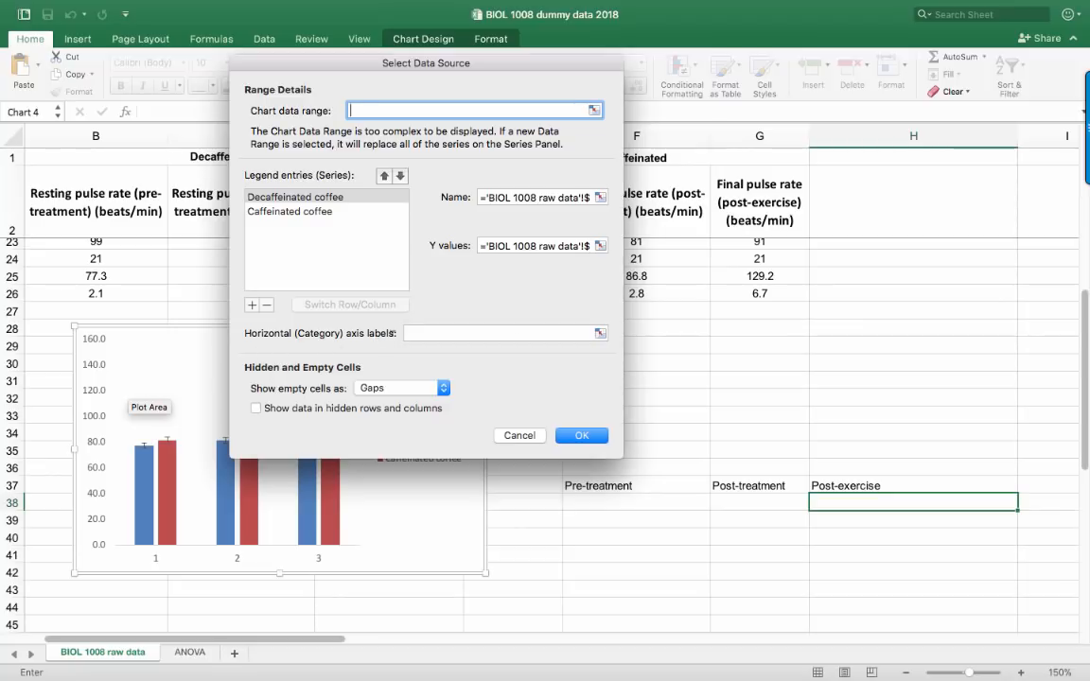
pyautogui.click(600, 332)
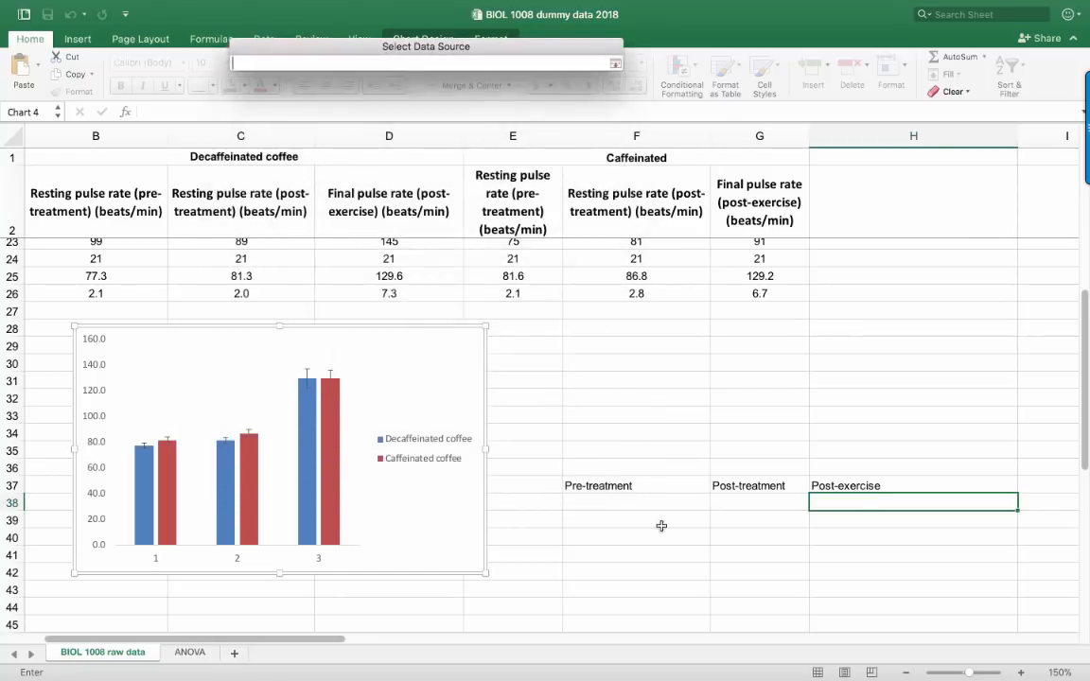
pyautogui.moveTo(593, 485); pyautogui.dragTo(819, 485)
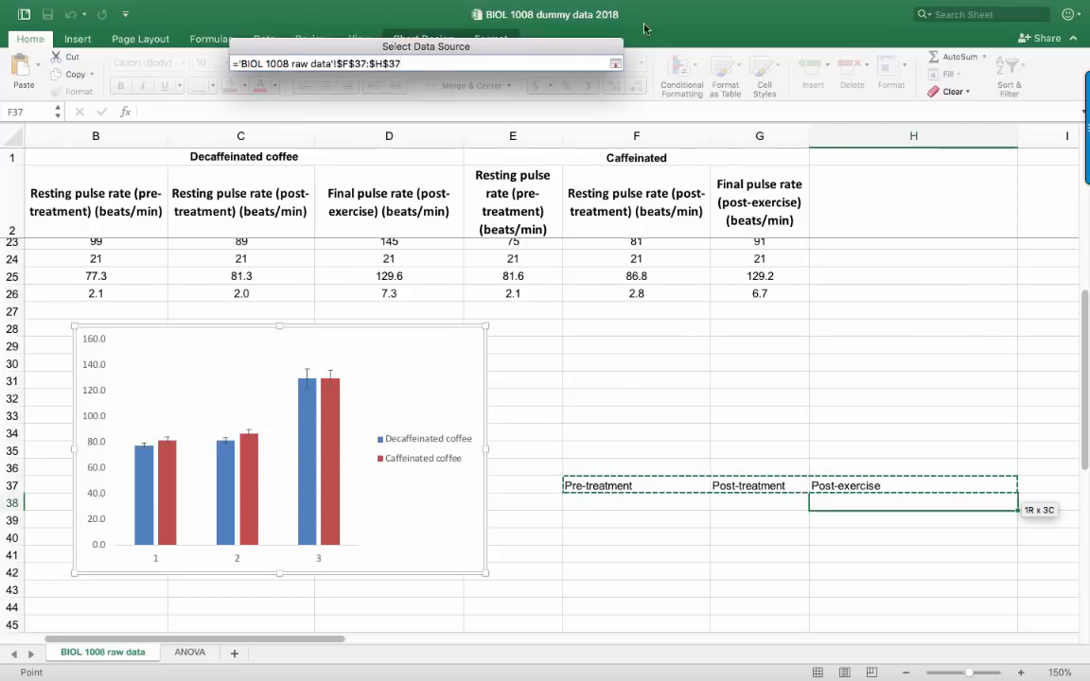
pyautogui.click(615, 63)
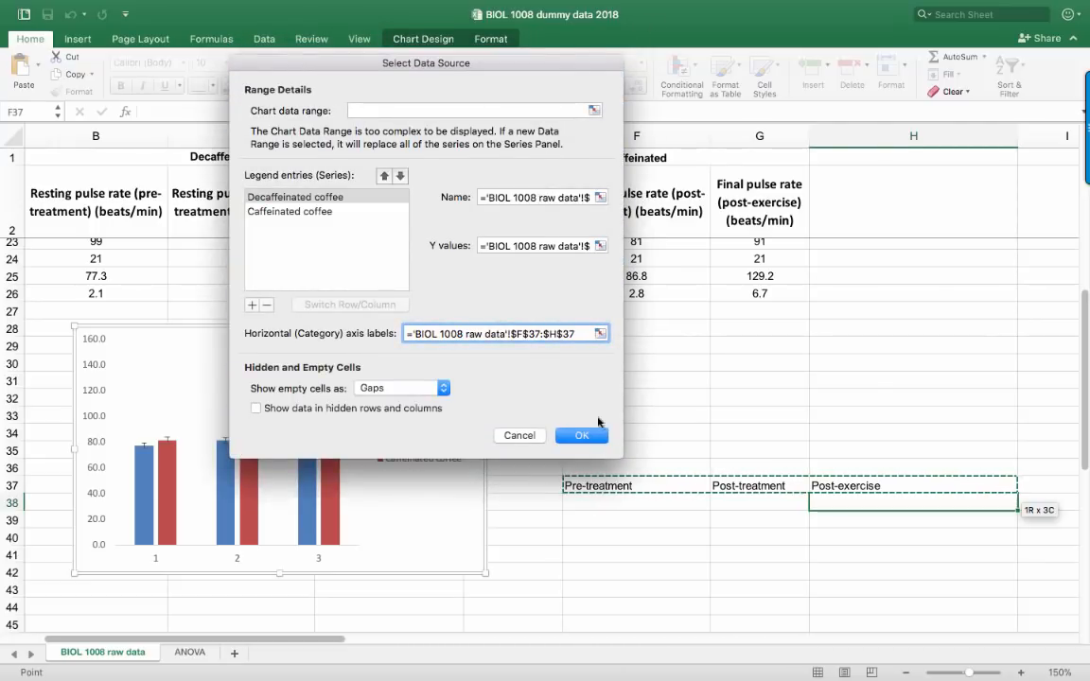
pyautogui.click(580, 437)
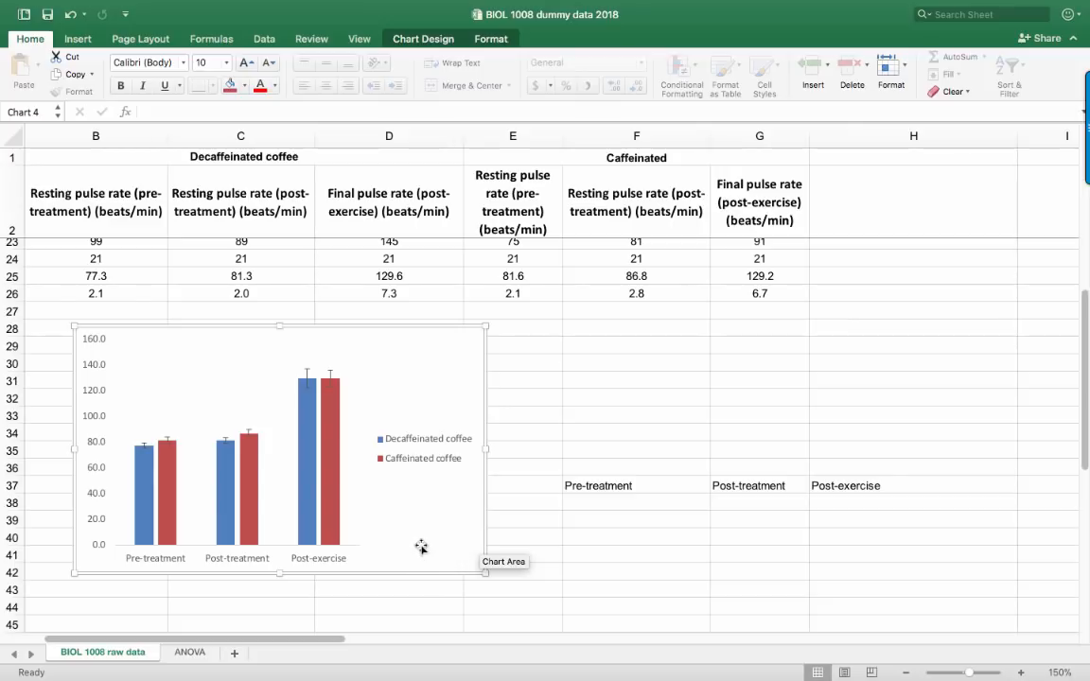
# Add a primary horizontal axis title reading "Time" below the chart's category labels and make it bold
pyautogui.click(416, 39)
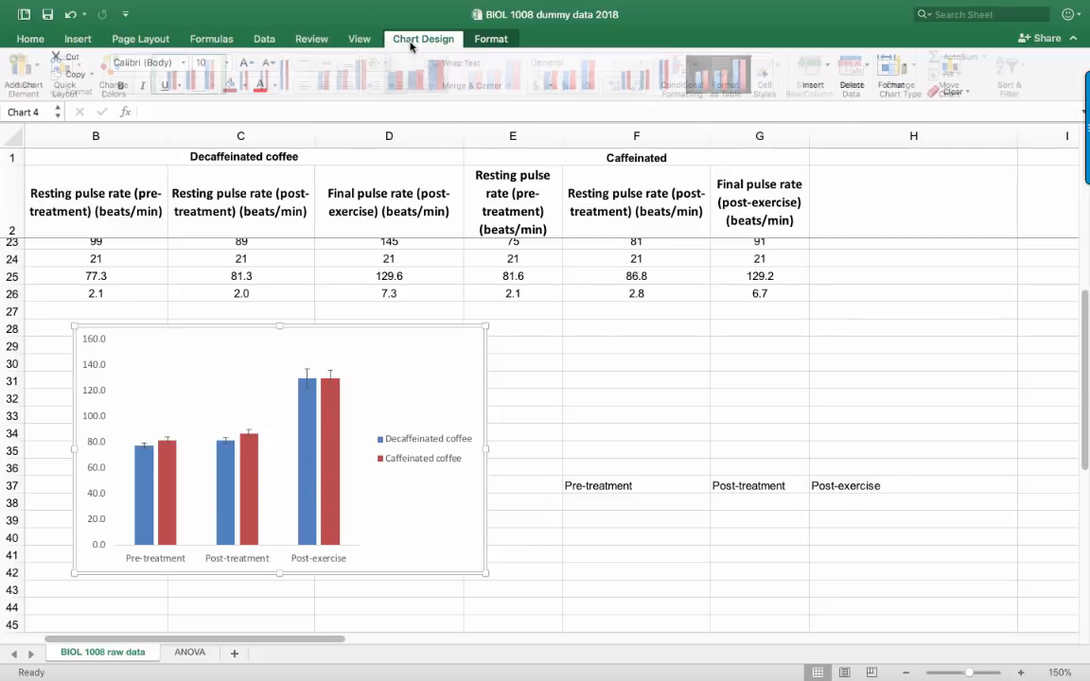
pyautogui.click(38, 70)
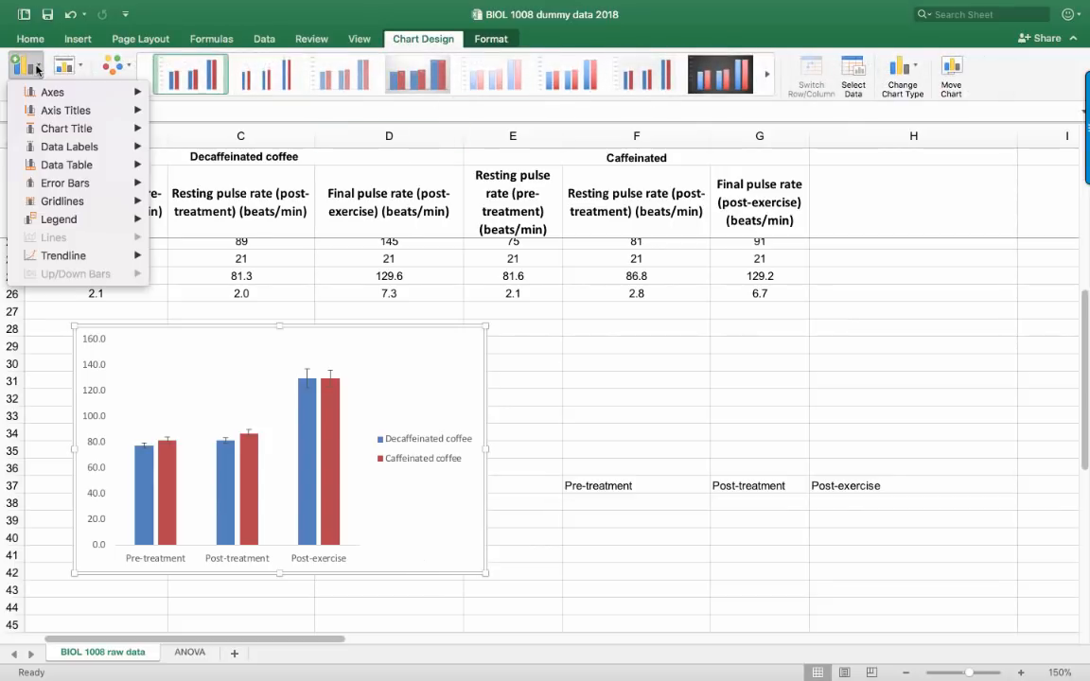
pyautogui.moveTo(52, 112)
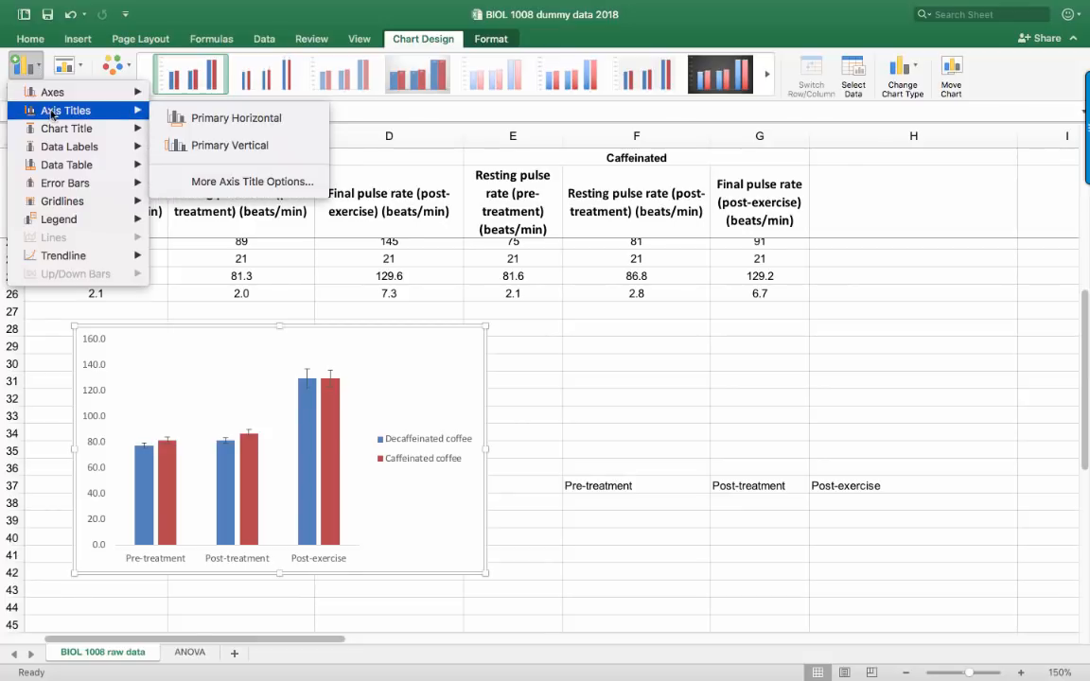
pyautogui.click(221, 121)
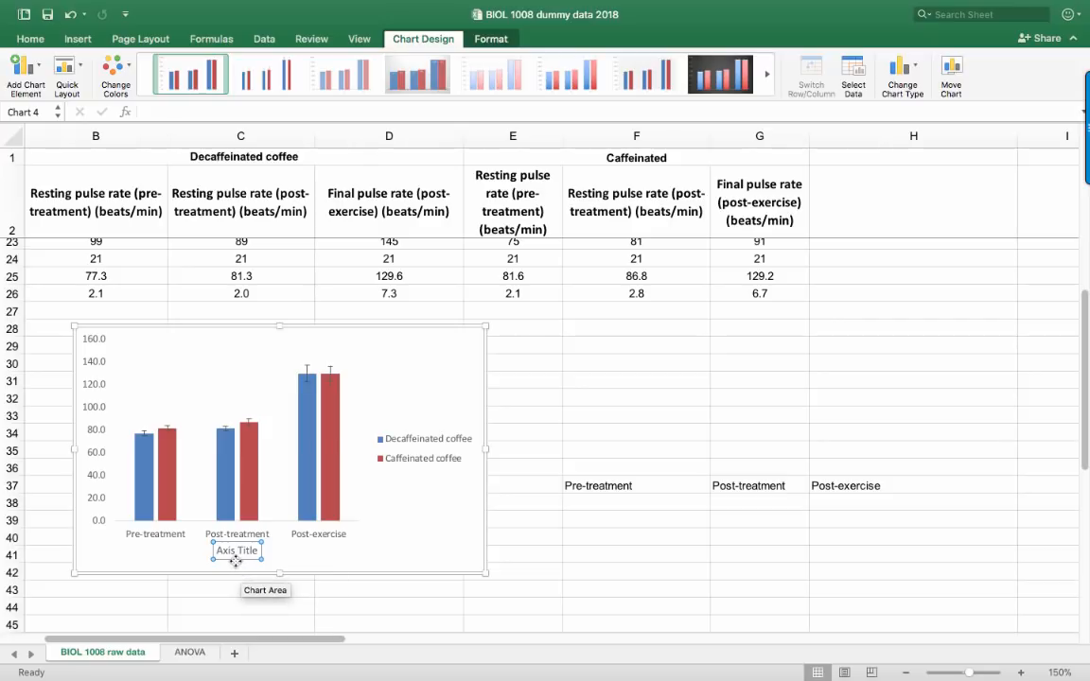
pyautogui.moveTo(236, 560); pyautogui.dragTo(254, 554)
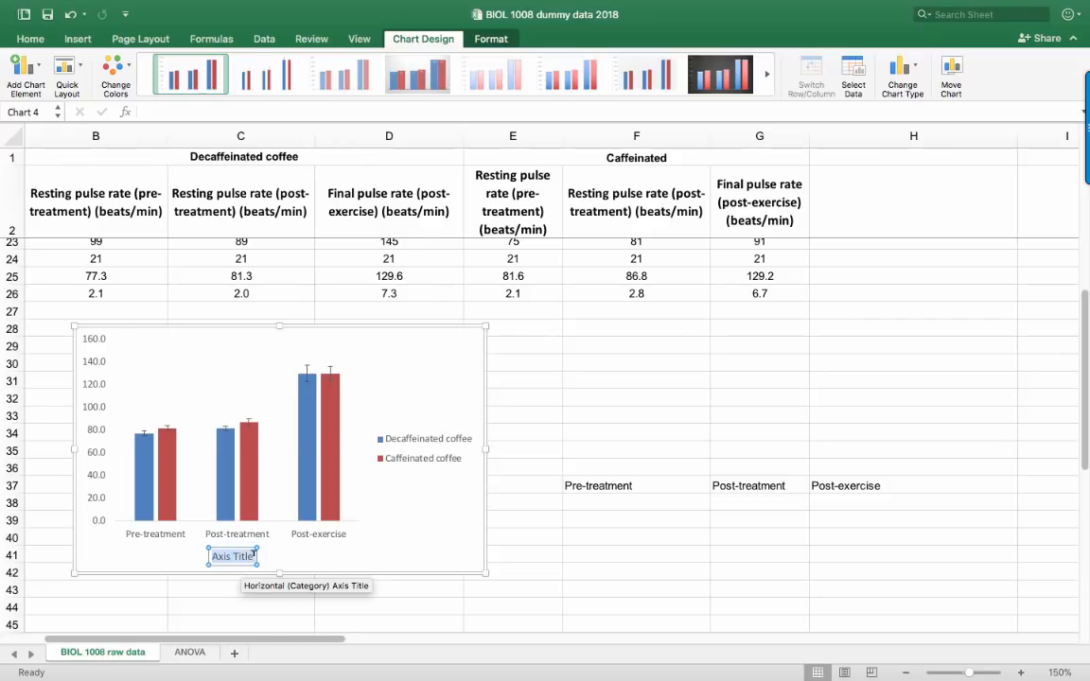
pyautogui.press('BackSpace')
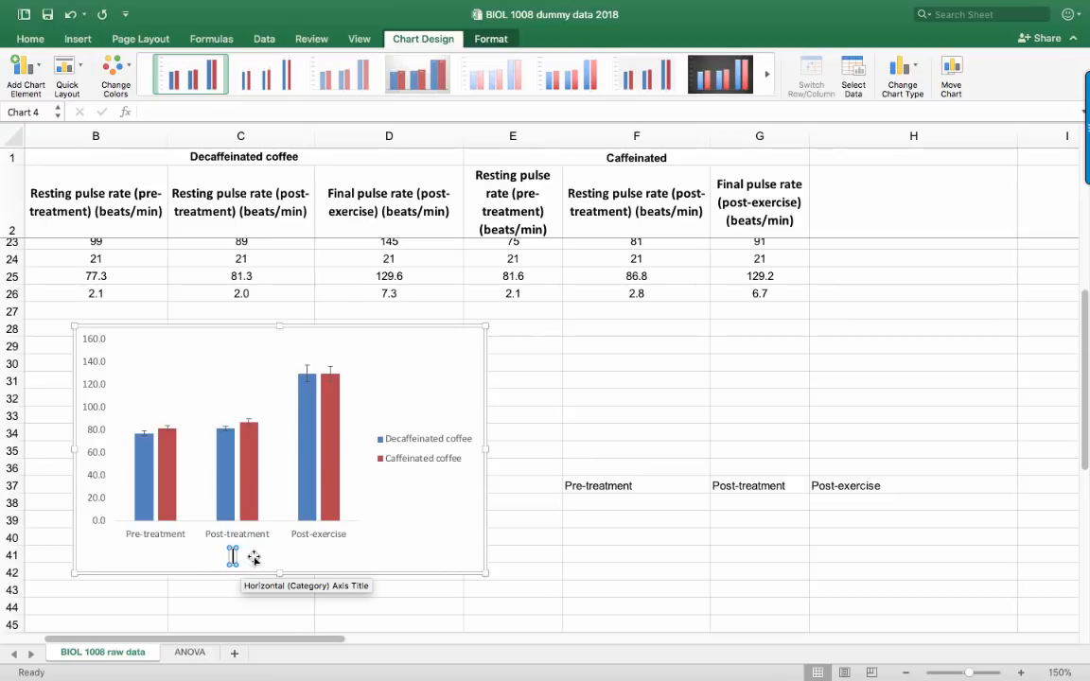
pyautogui.write('Time')
pyautogui.click(265, 555)
pyautogui.moveTo(244, 558); pyautogui.dragTo(233, 549)
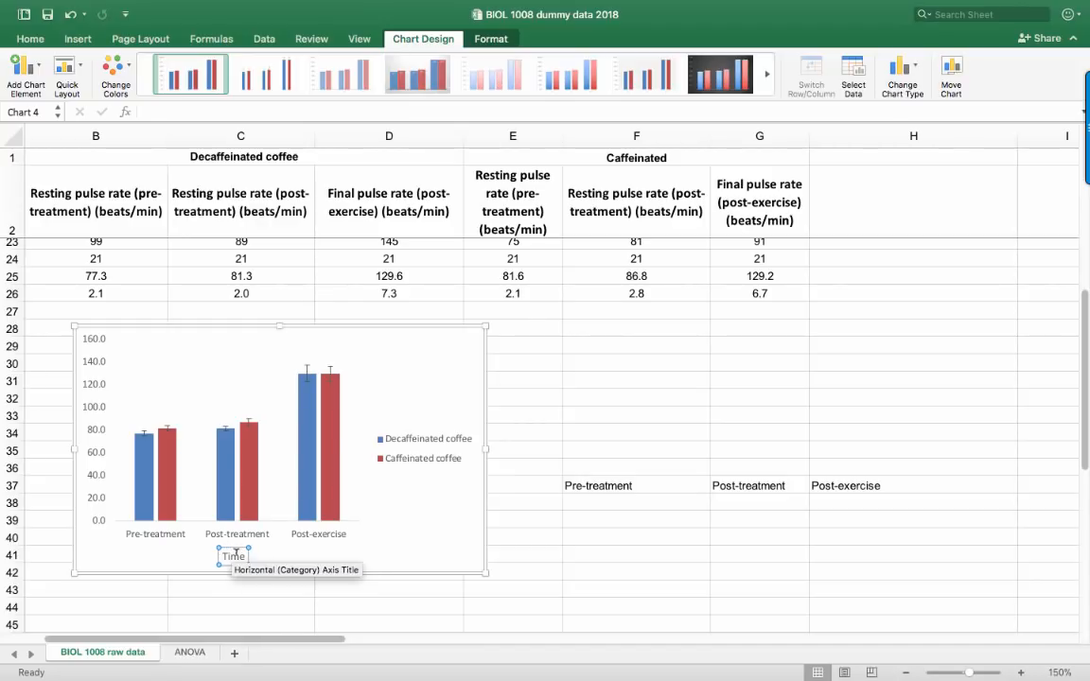
pyautogui.press('super+b')
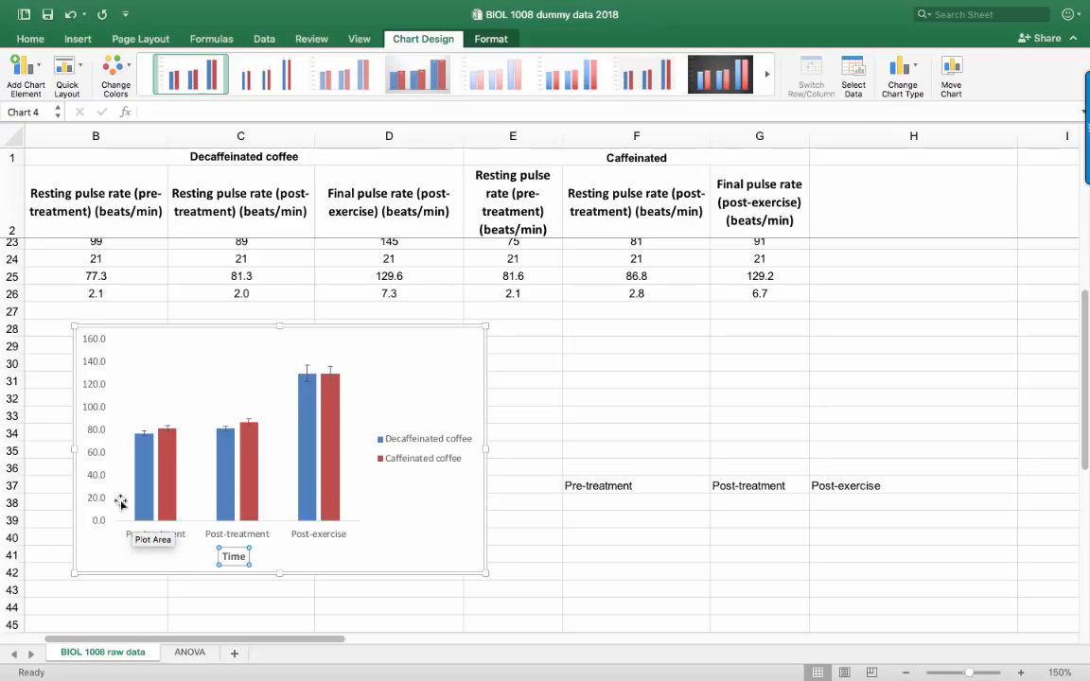
# Format the column chart's vertical value axis with a solid grey line
pyautogui.click(95, 457)
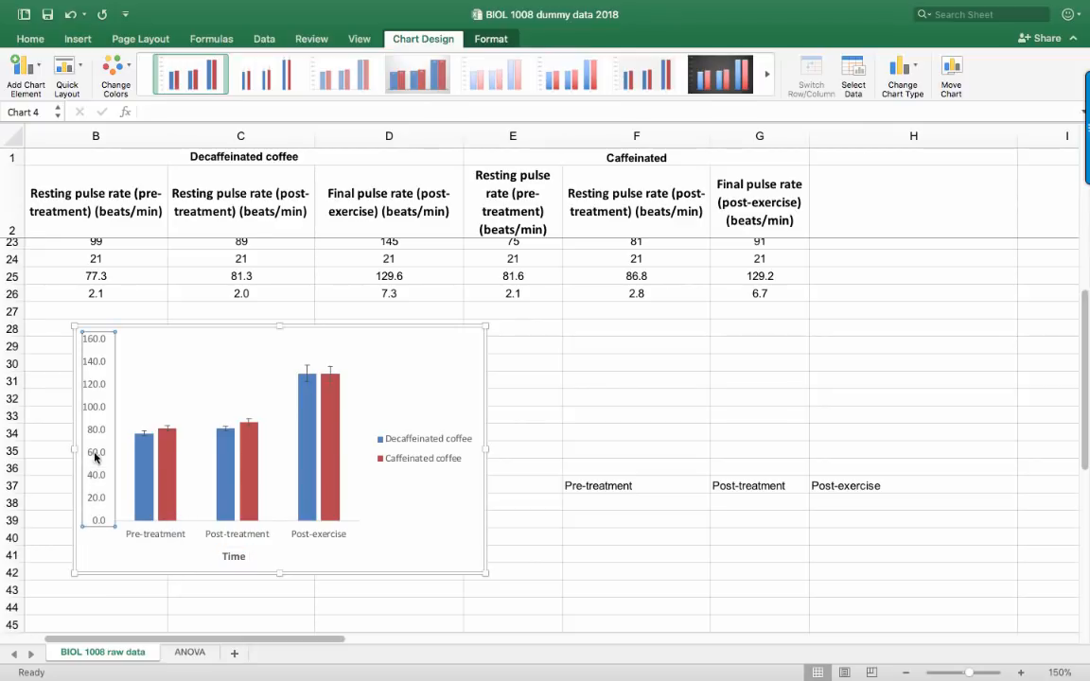
pyautogui.doubleClick(95, 457)
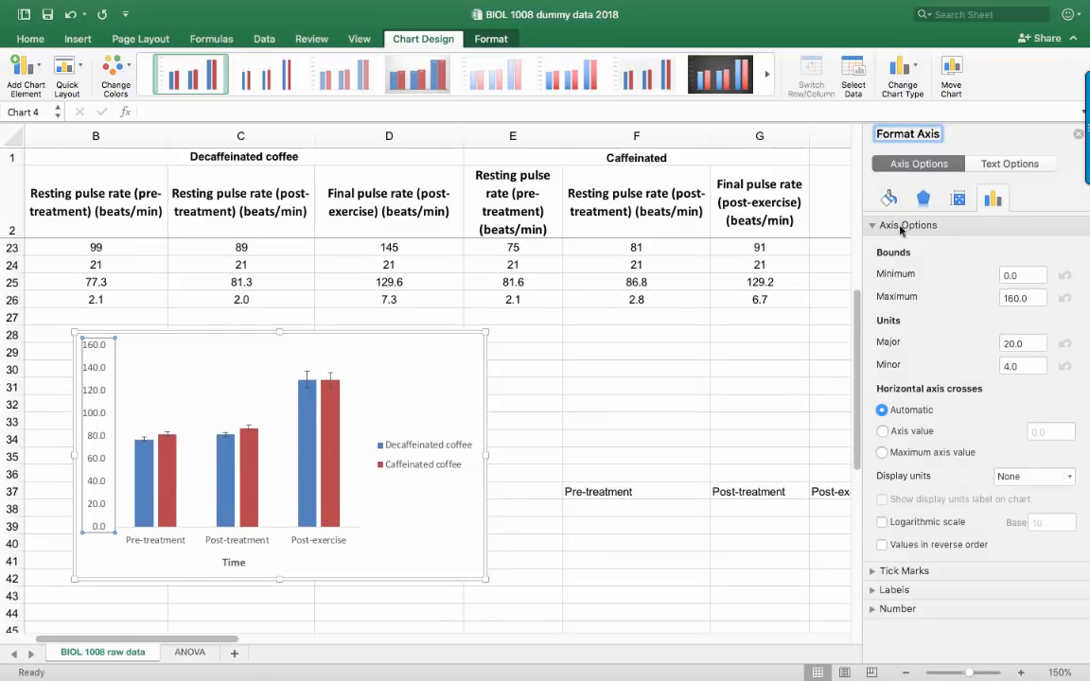
pyautogui.click(888, 200)
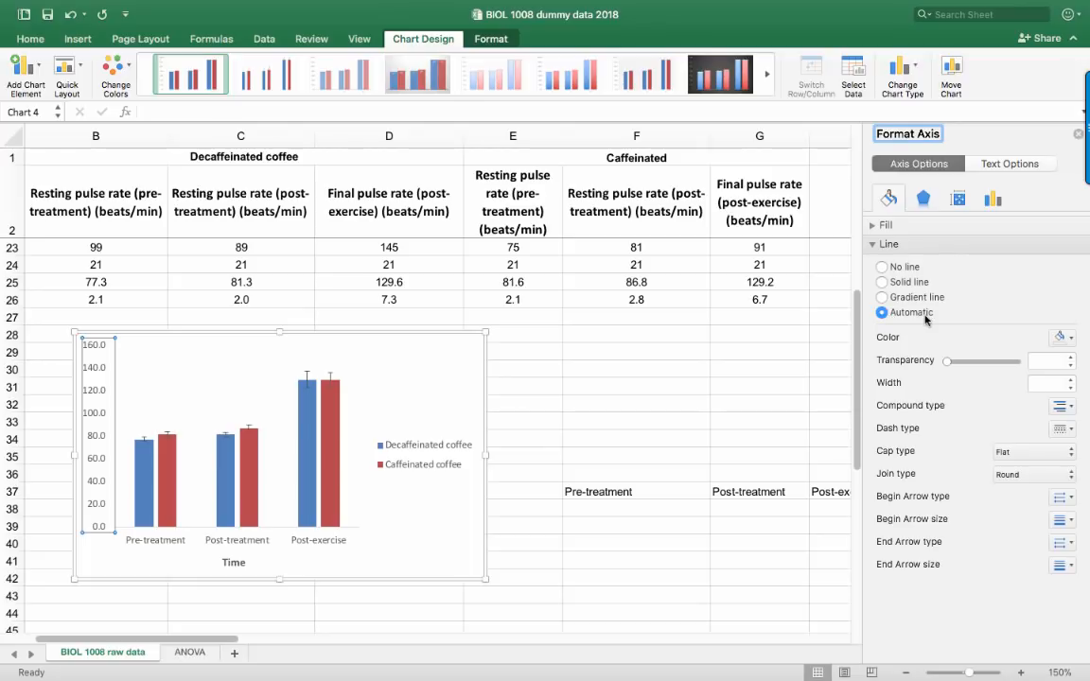
pyautogui.click(882, 282)
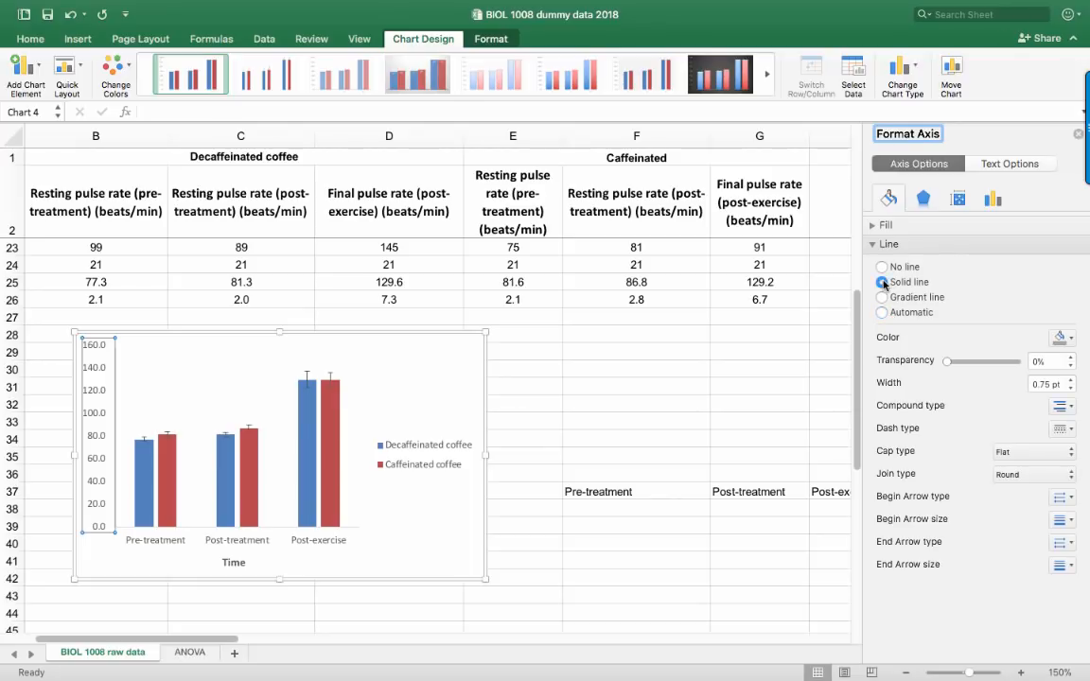
pyautogui.click(1069, 342)
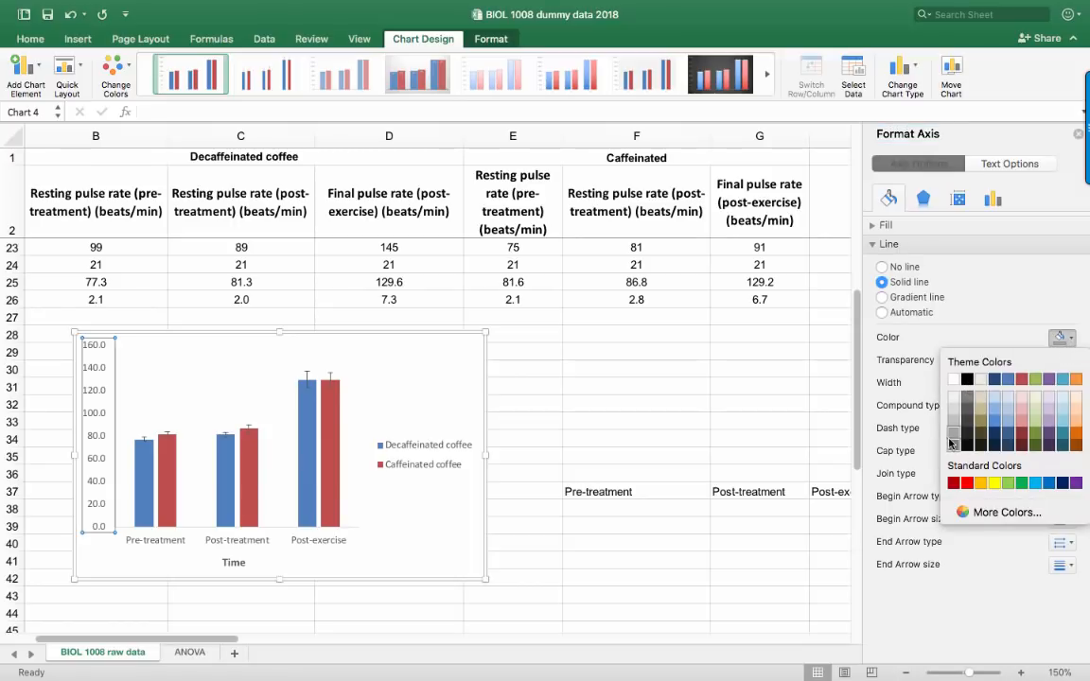
pyautogui.click(952, 438)
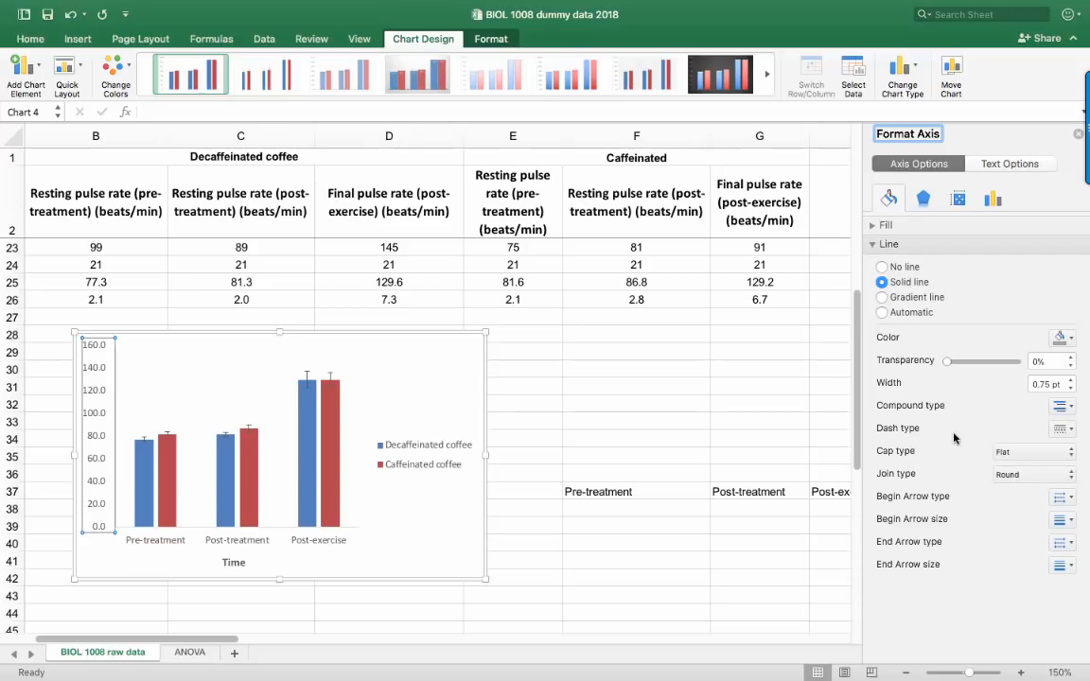
pyautogui.click(126, 542)
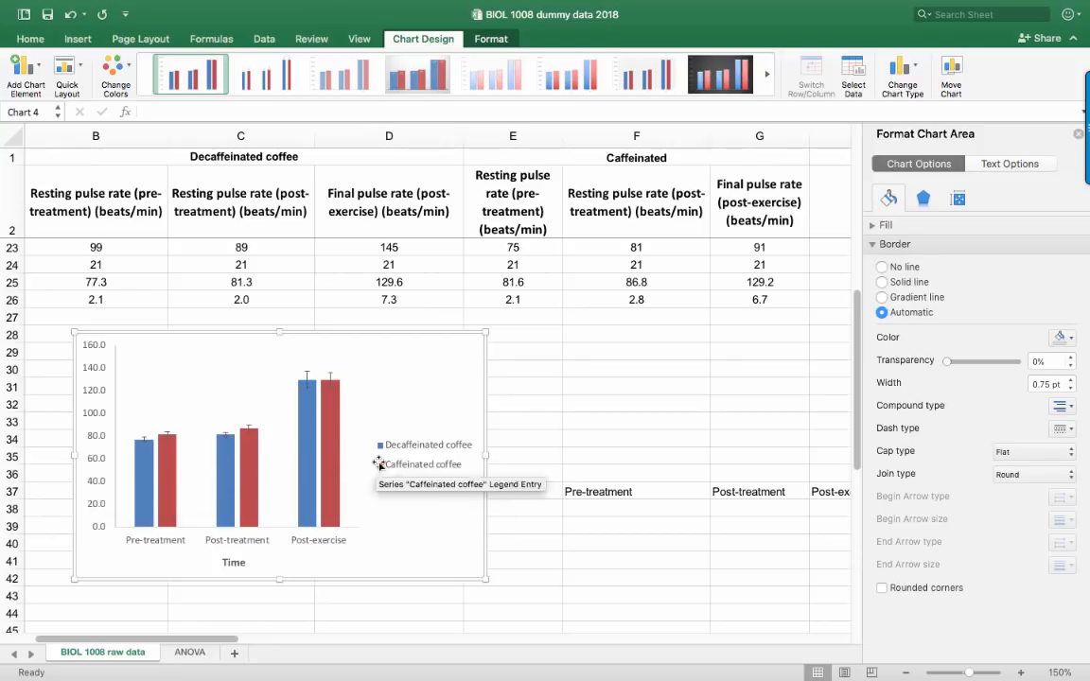
# Set the vertical axis number format to 0 decimal places
pyautogui.click(87, 397)
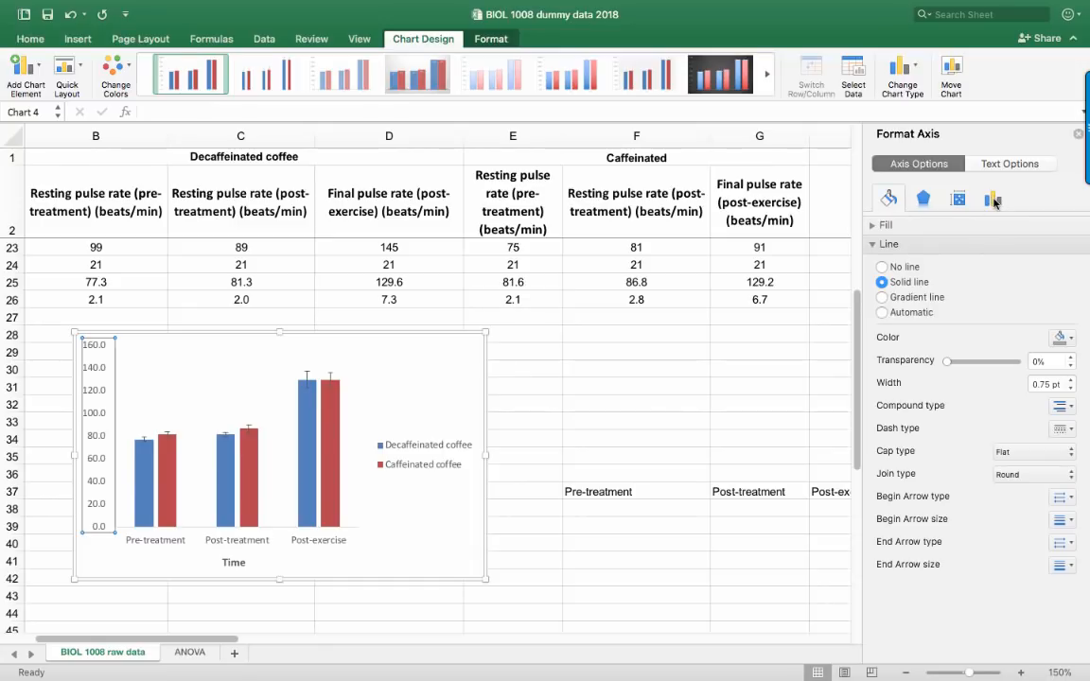
pyautogui.click(992, 198)
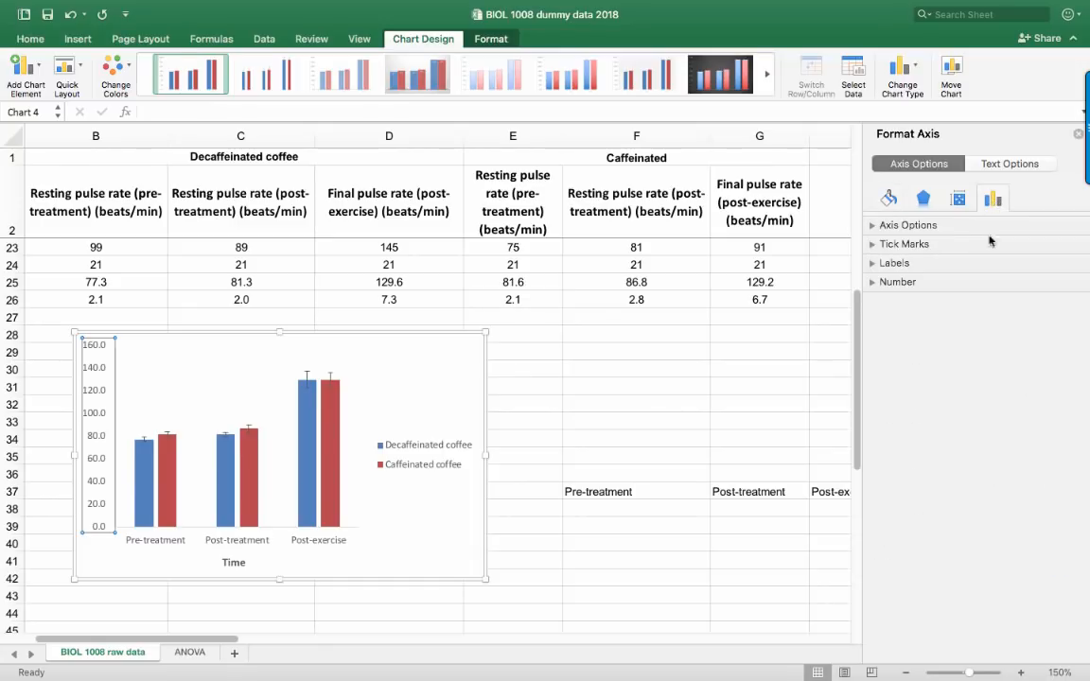
pyautogui.click(889, 284)
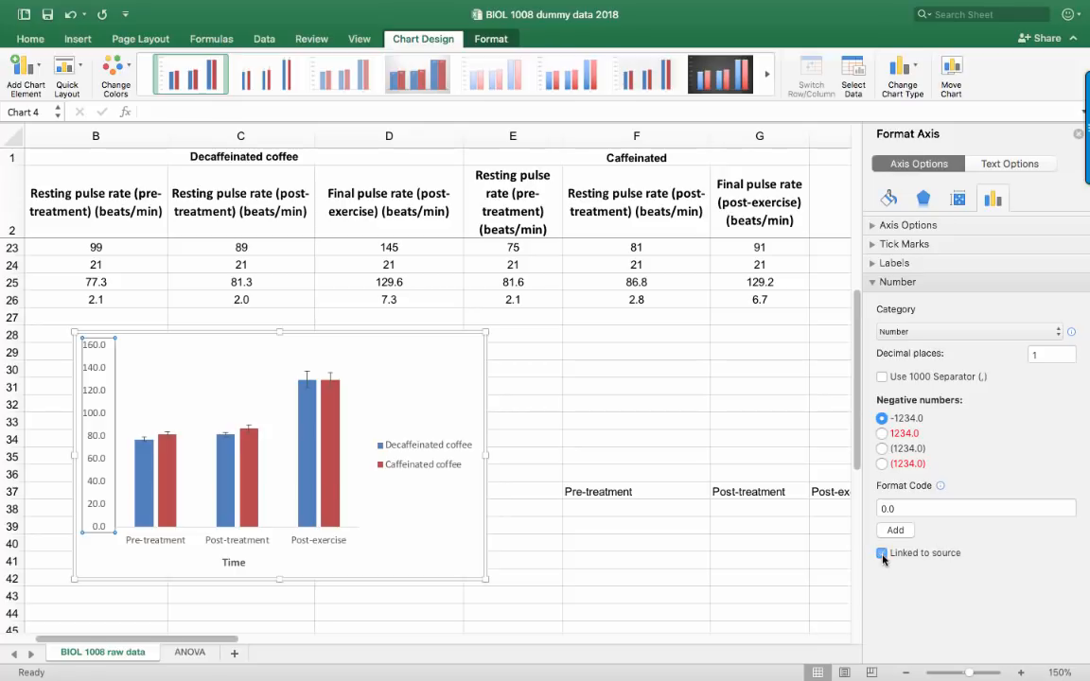
pyautogui.doubleClick(1044, 353)
pyautogui.write('0')
pyautogui.press('Return')
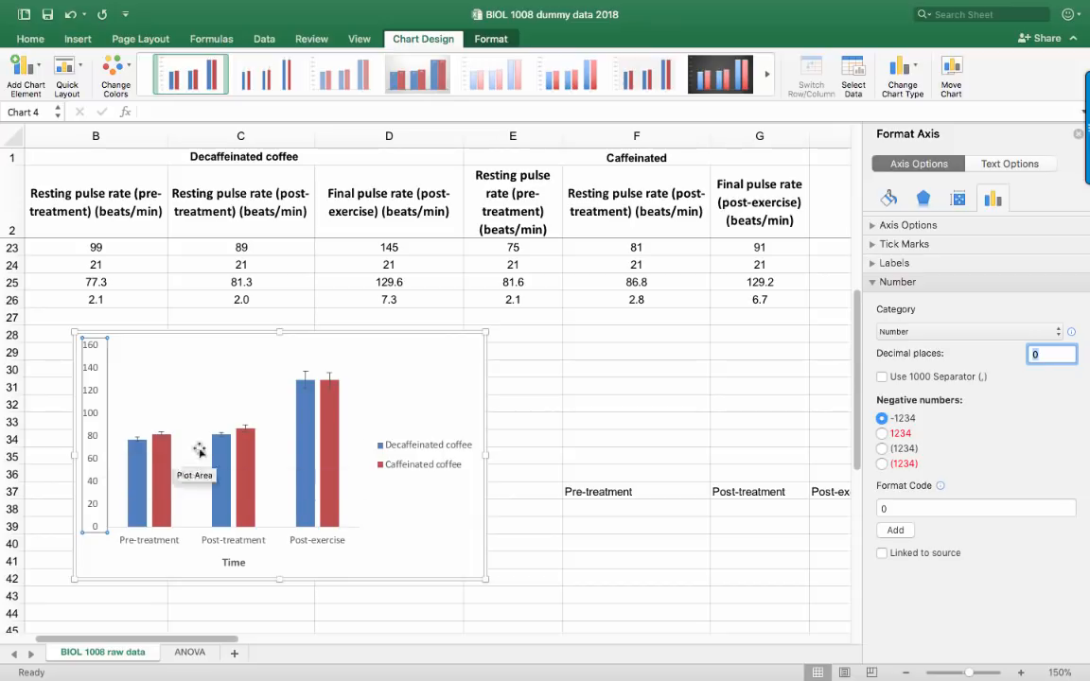
# Set the vertical axis major unit to 40
pyautogui.click(904, 226)
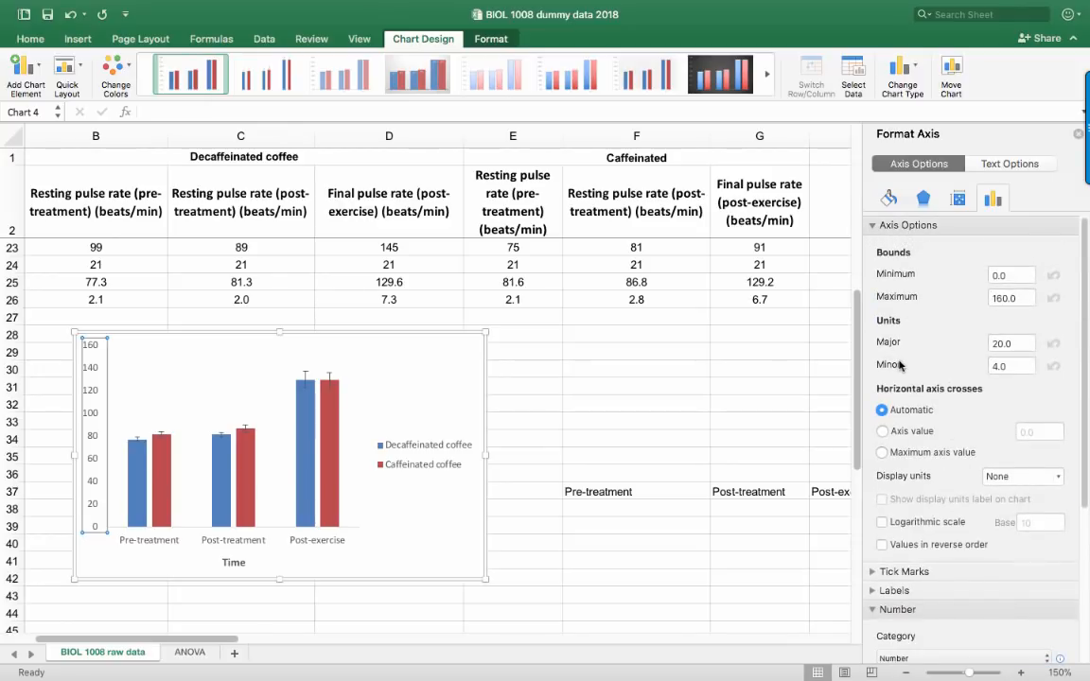
pyautogui.moveTo(1016, 342); pyautogui.dragTo(986, 345)
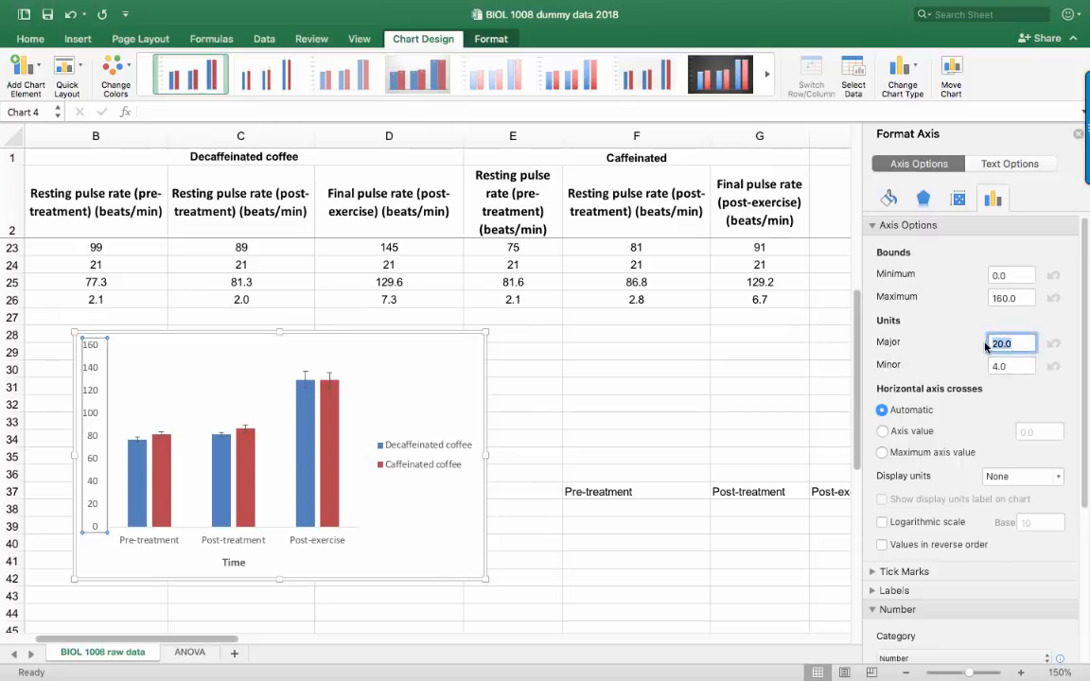
pyautogui.write('40')
pyautogui.press('Return')
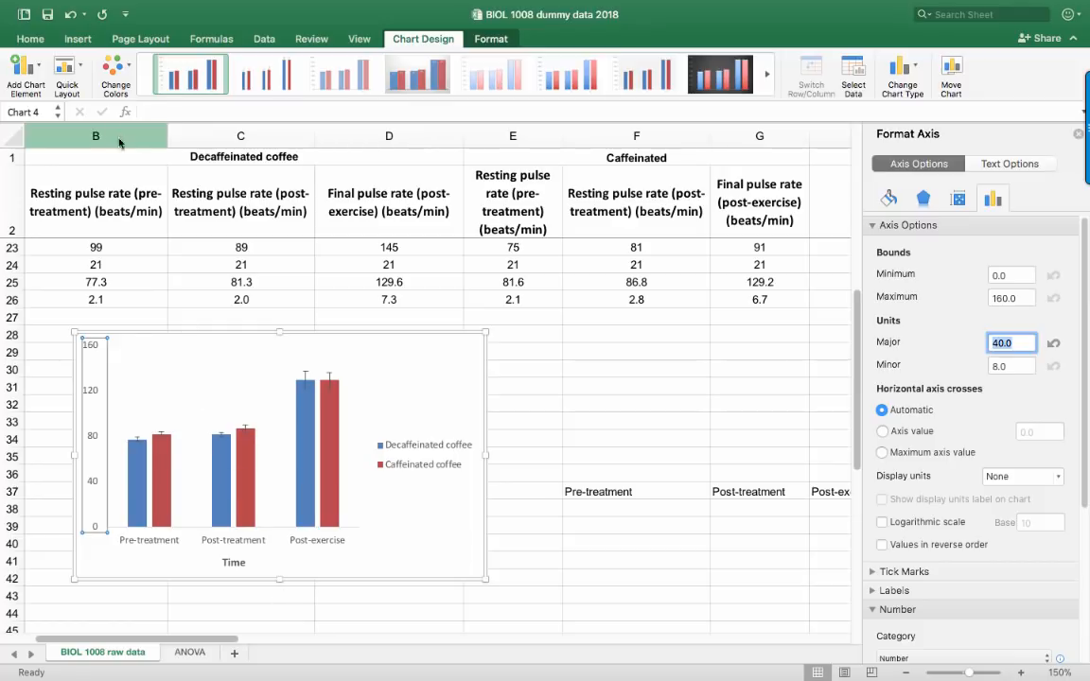
# Add a primary vertical axis title reading "Mean pulse rate (beats/min)" to the column chart
pyautogui.click(41, 66)
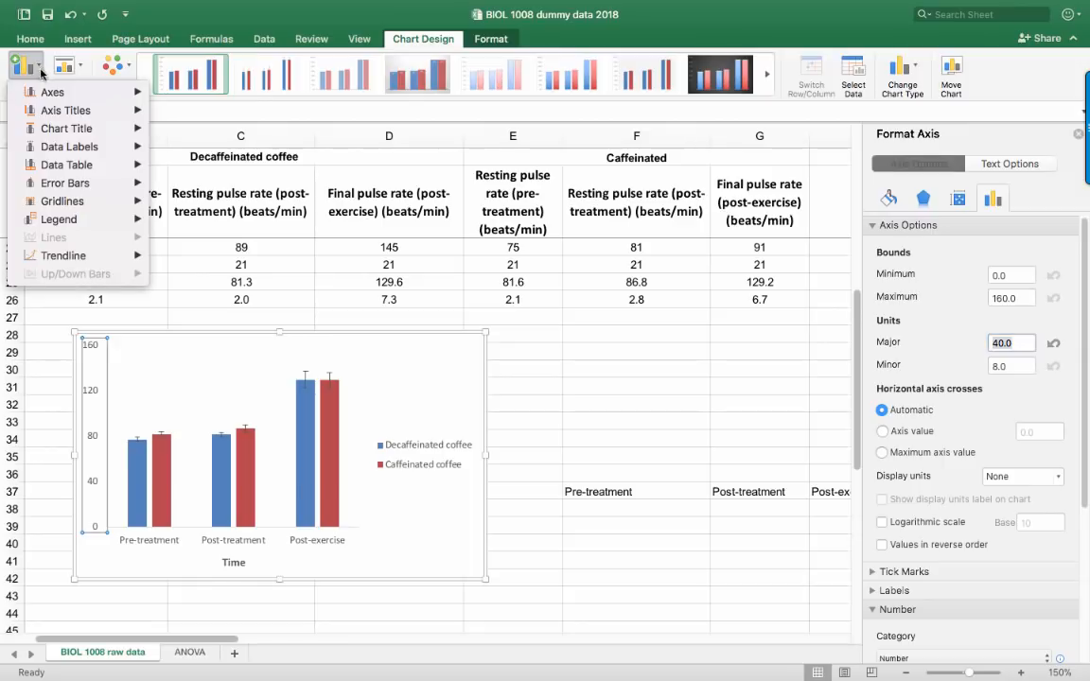
pyautogui.moveTo(52, 111)
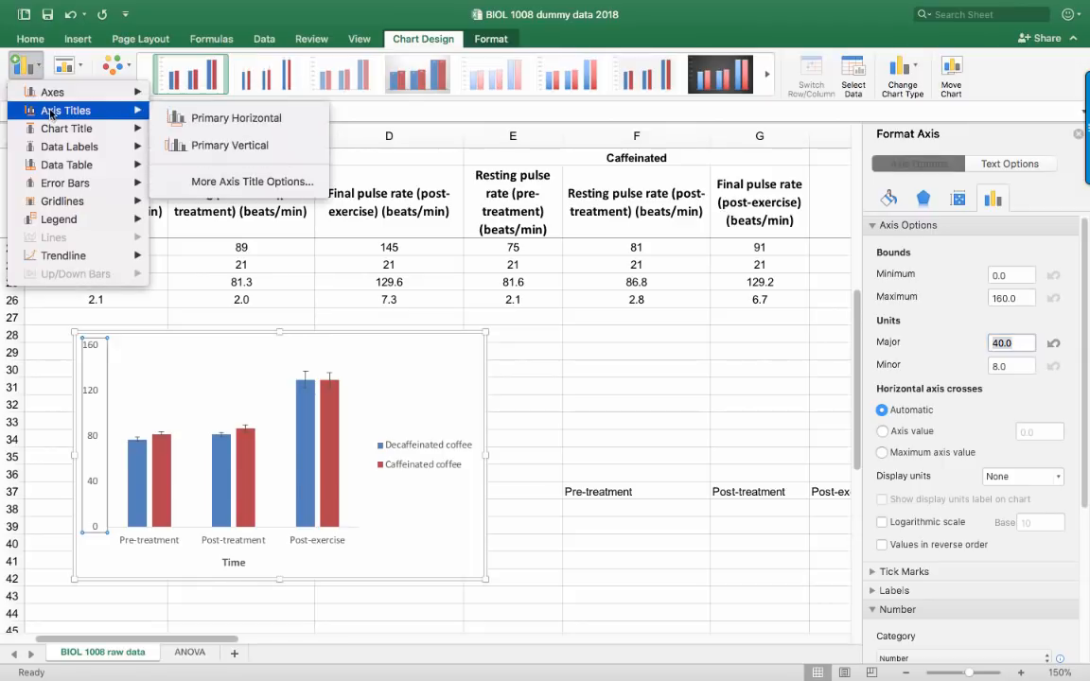
pyautogui.click(218, 146)
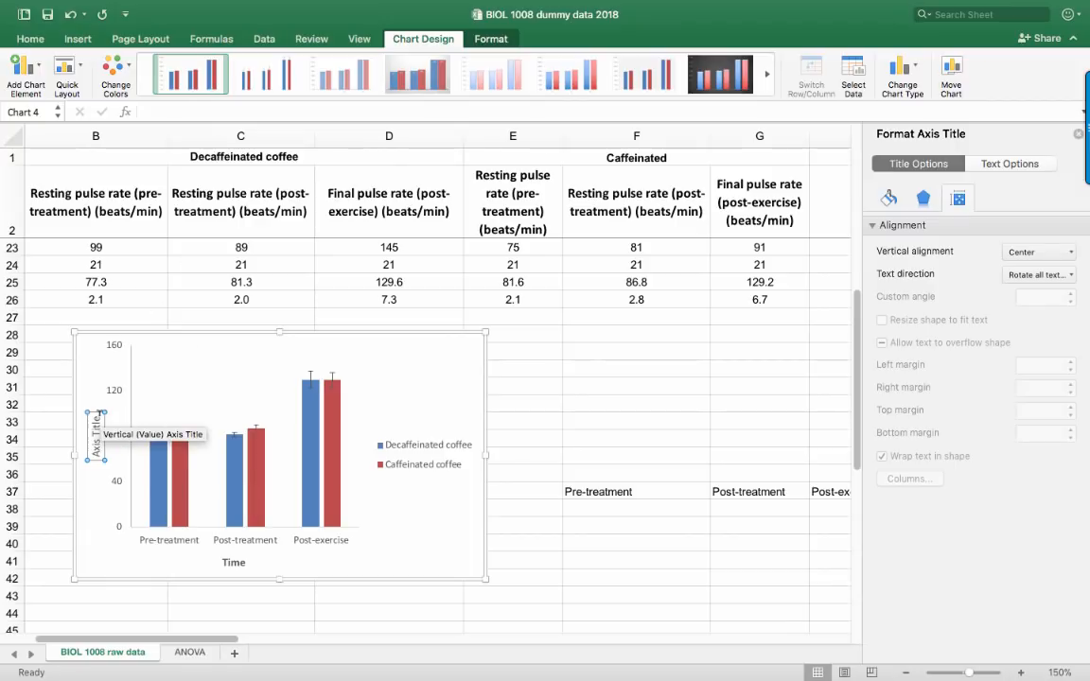
pyautogui.moveTo(98, 415); pyautogui.dragTo(99, 452)
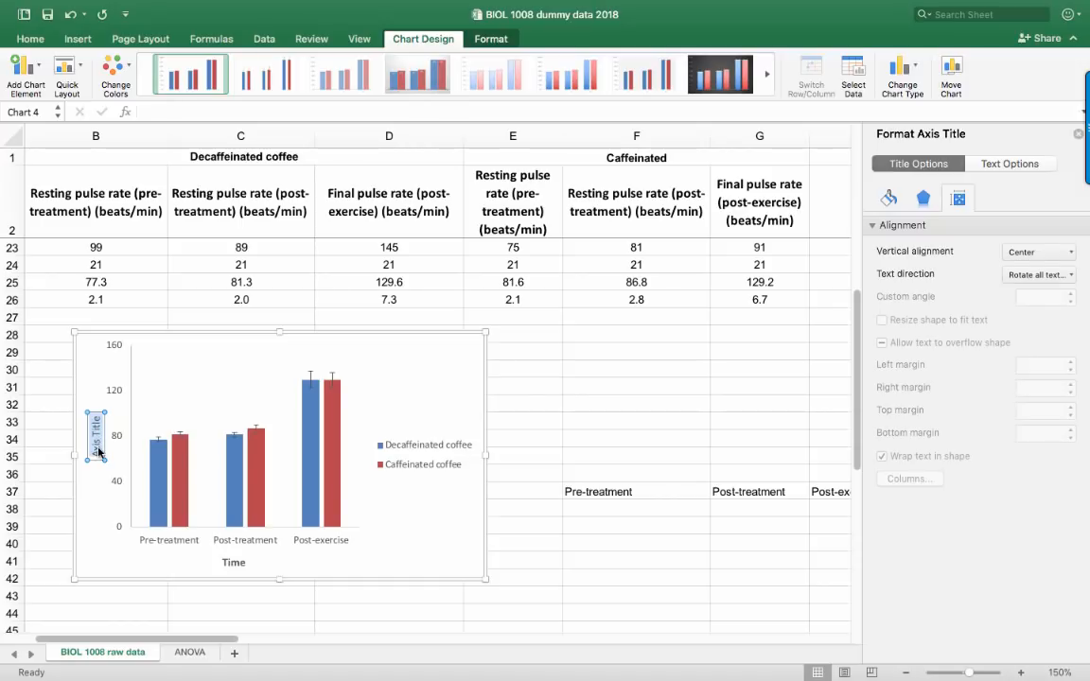
pyautogui.write('Mean pulse reate')
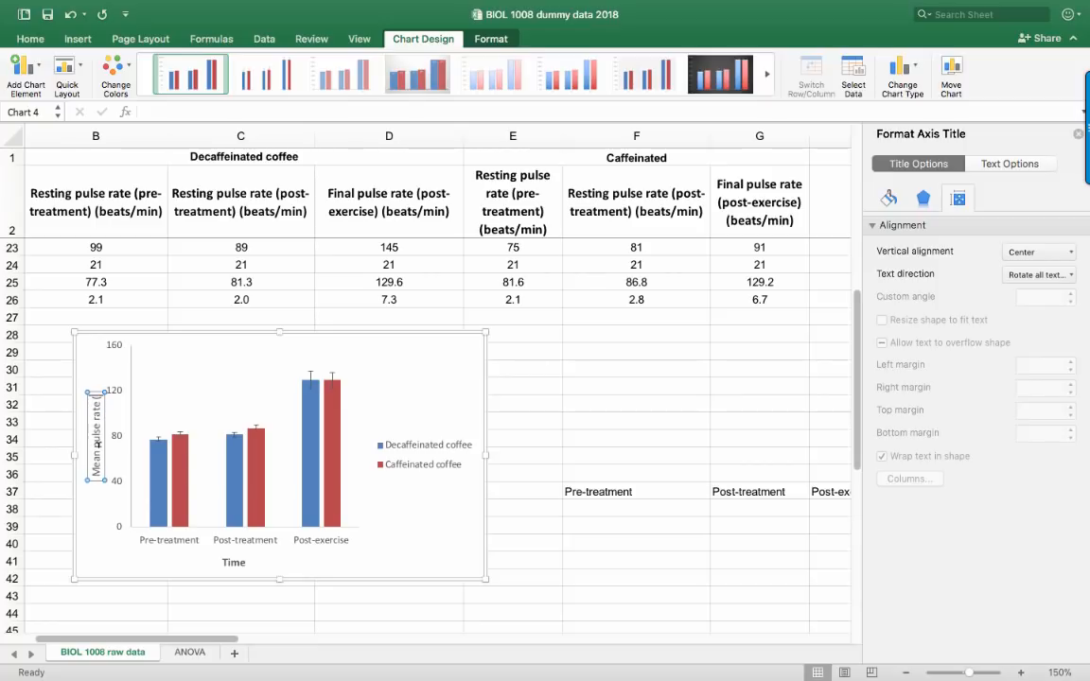
pyautogui.write(' (beat')
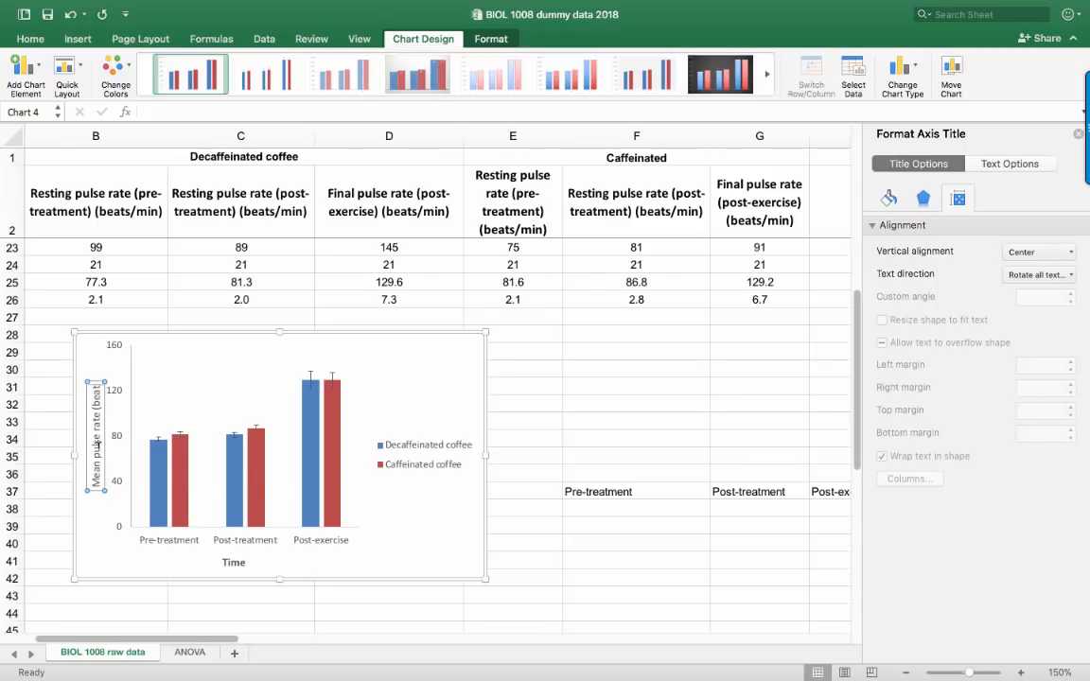
pyautogui.write('s/min')
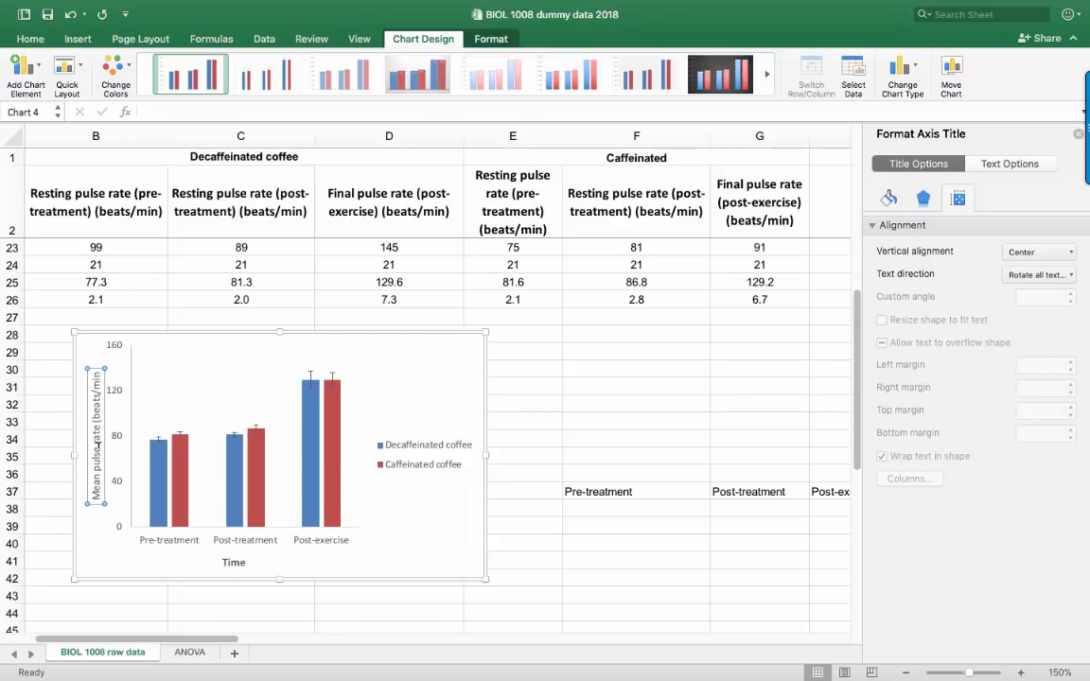
pyautogui.write(')')
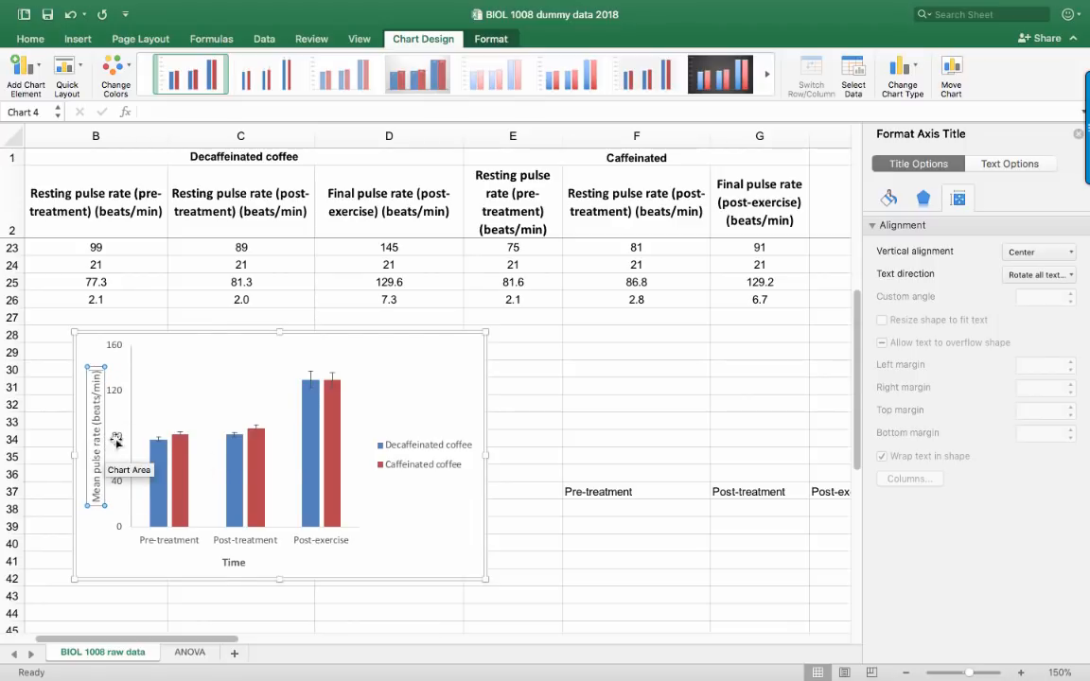
# Make the vertical axis title bold and move it slightly farther from the axis numbers
pyautogui.click(213, 385)
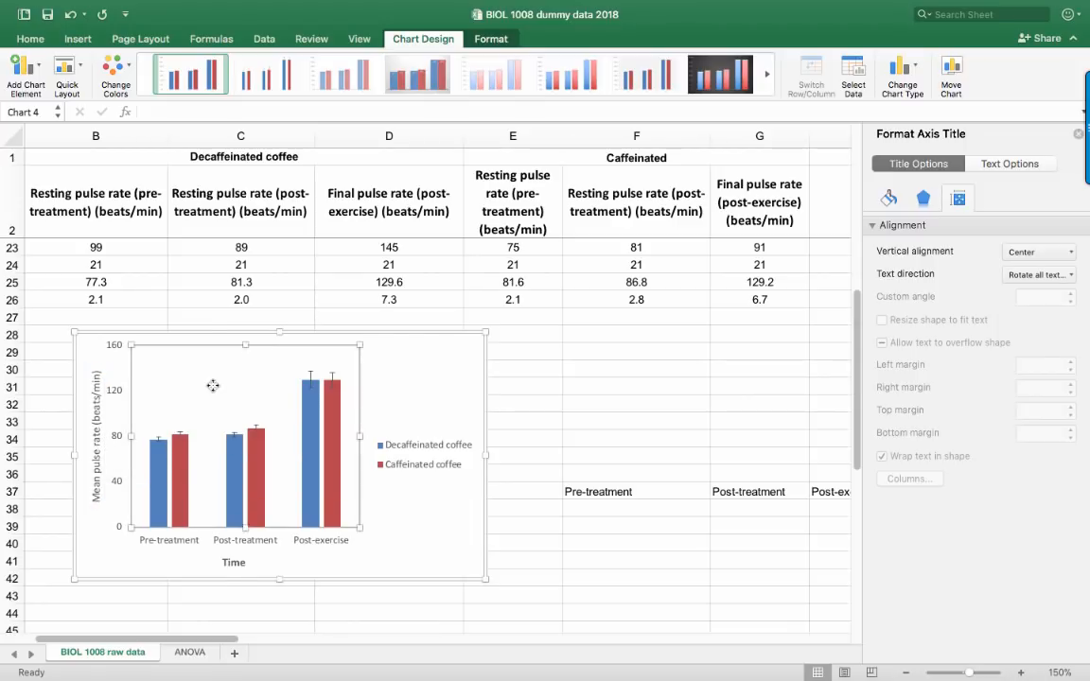
pyautogui.click(102, 416)
pyautogui.moveTo(103, 416); pyautogui.dragTo(97, 416)
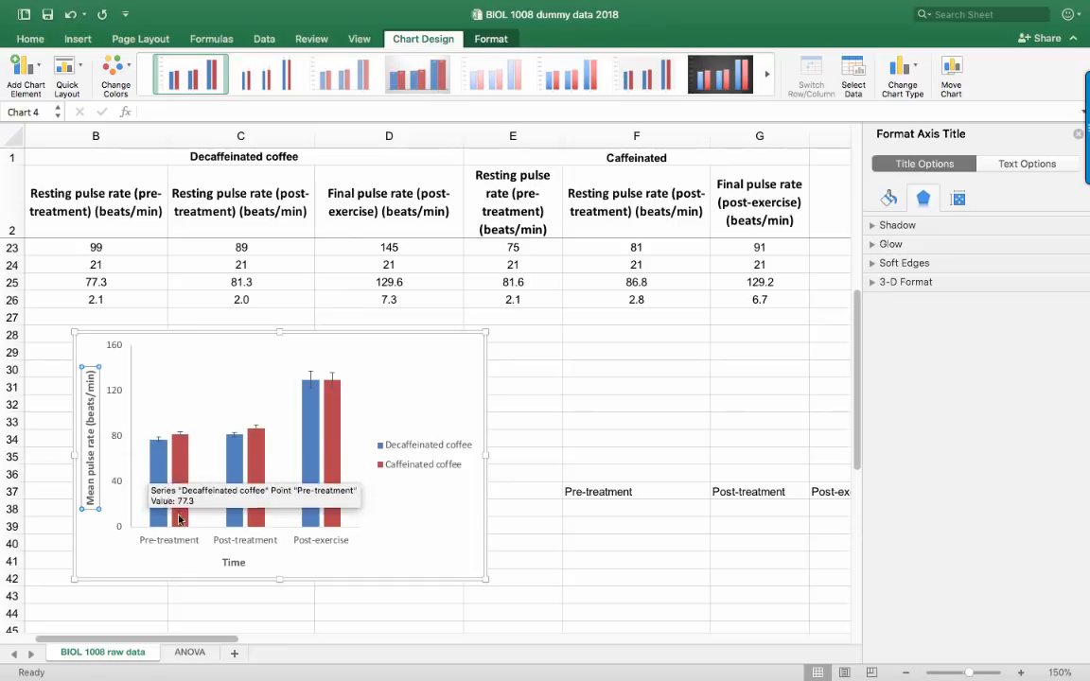
# Set all the chart's text to font size 11 and enlarge the chart to span about rows 26 to 42 and columns B to E
pyautogui.click(101, 561)
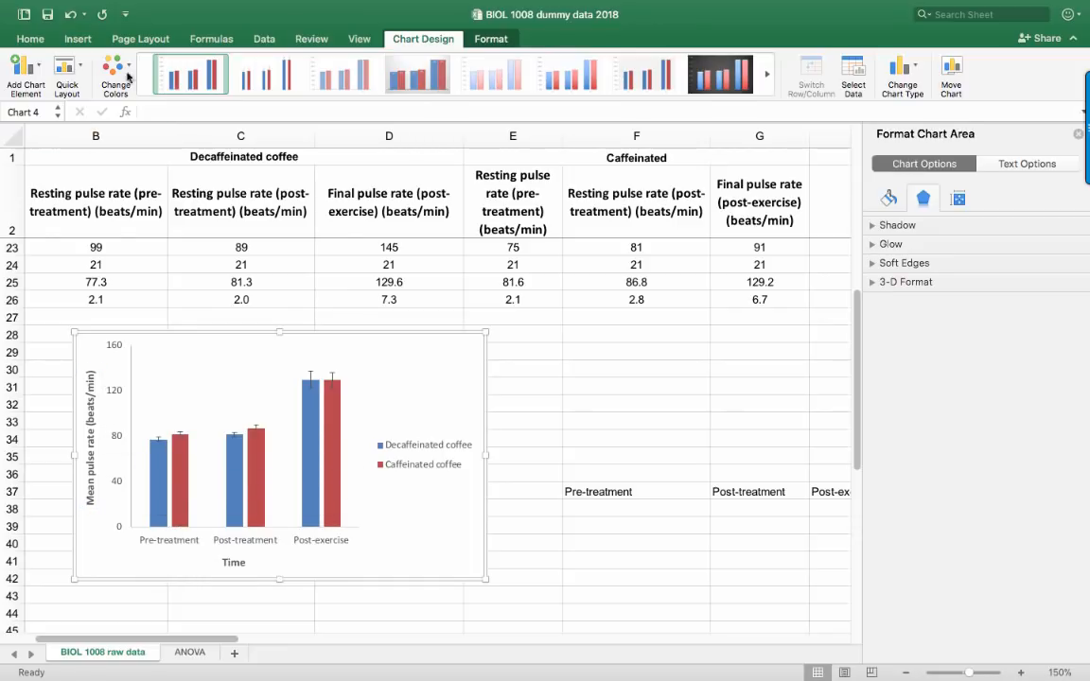
pyautogui.click(31, 39)
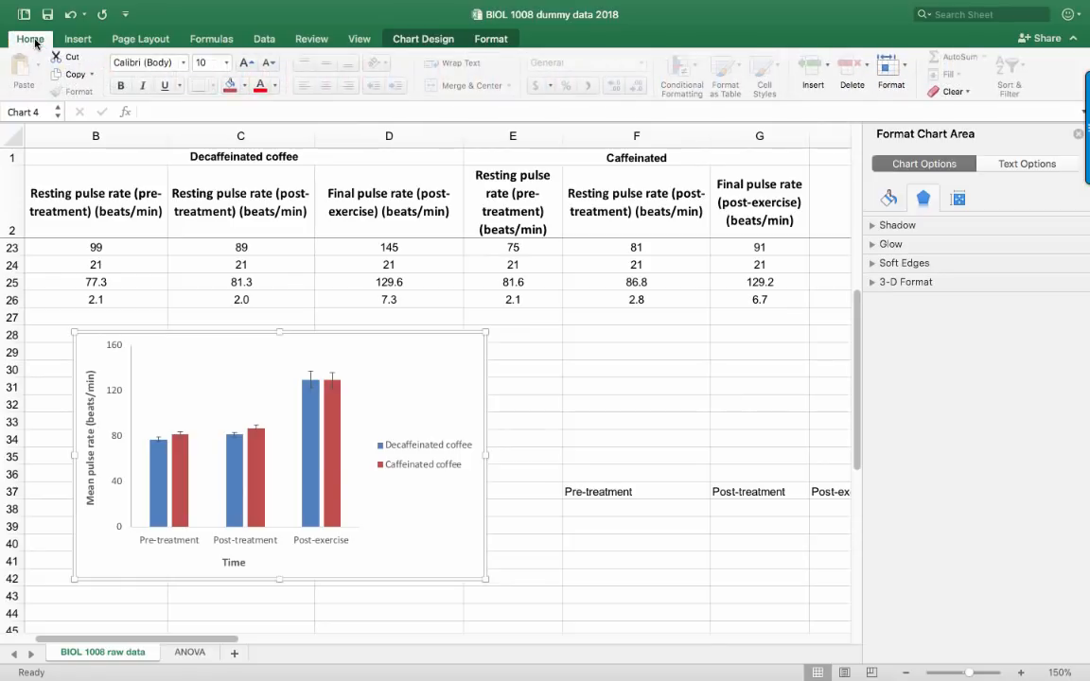
pyautogui.click(210, 61)
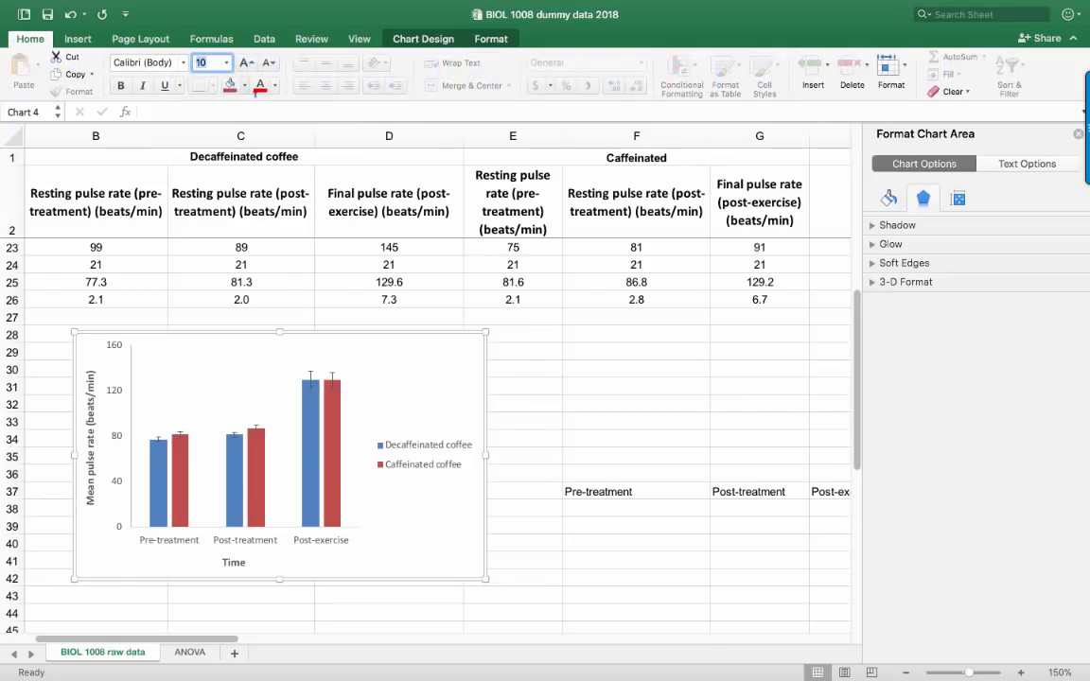
pyautogui.write('11')
pyautogui.press('Return')
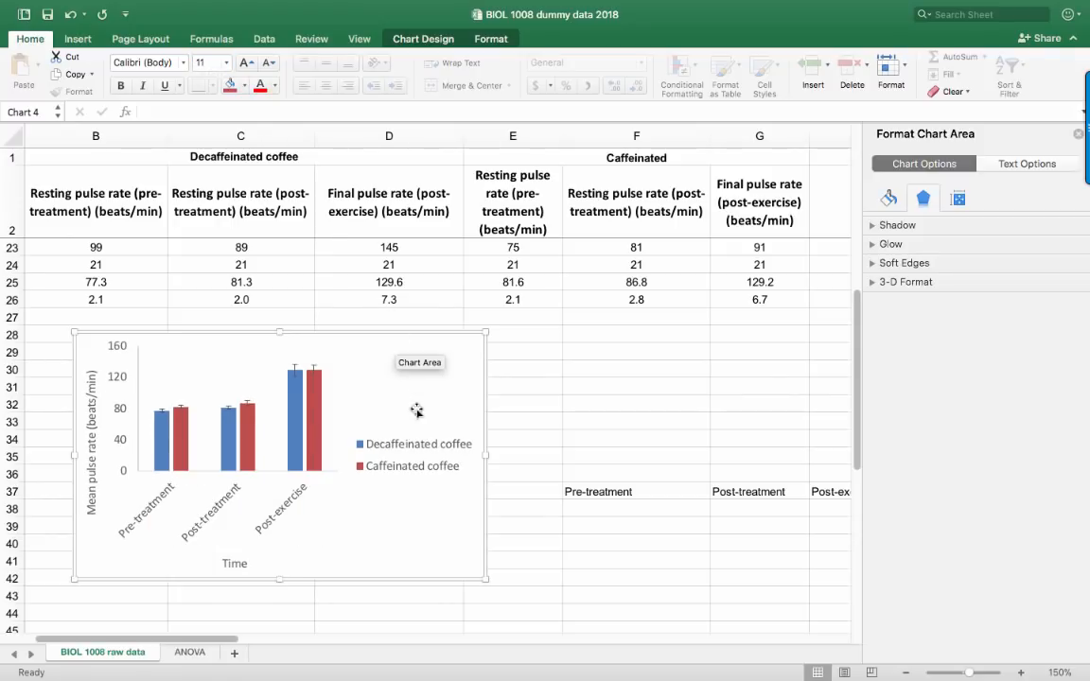
pyautogui.moveTo(488, 333); pyautogui.dragTo(520, 294)
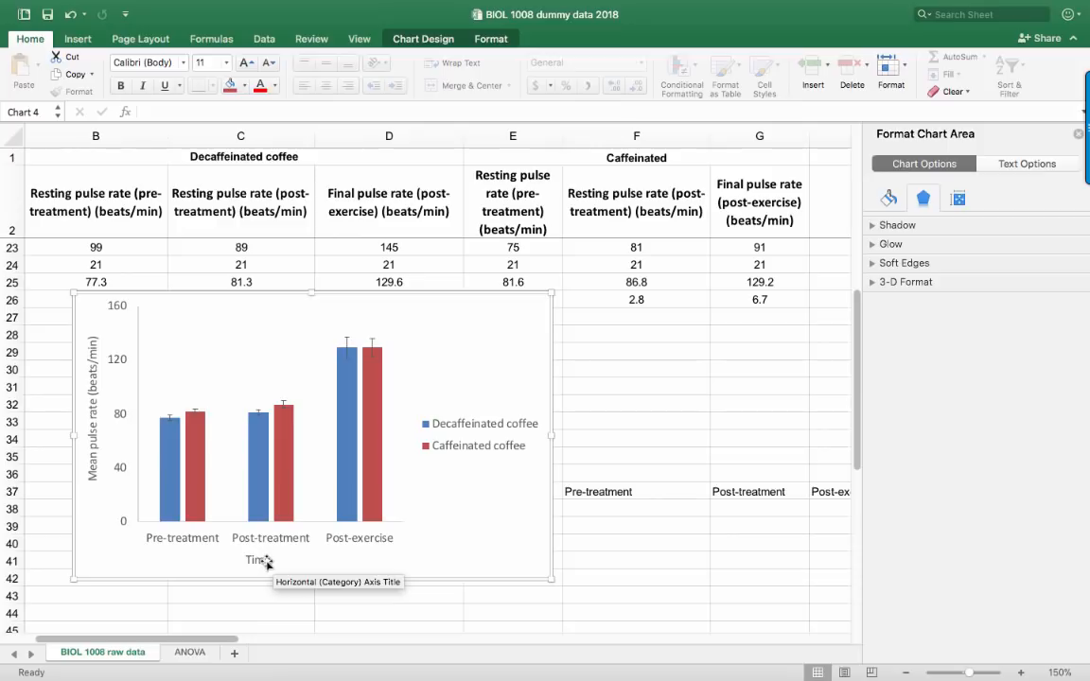
# Make both axis titles, "Time" and "Mean pulse rate (beats/min)", bold again
pyautogui.click(261, 559)
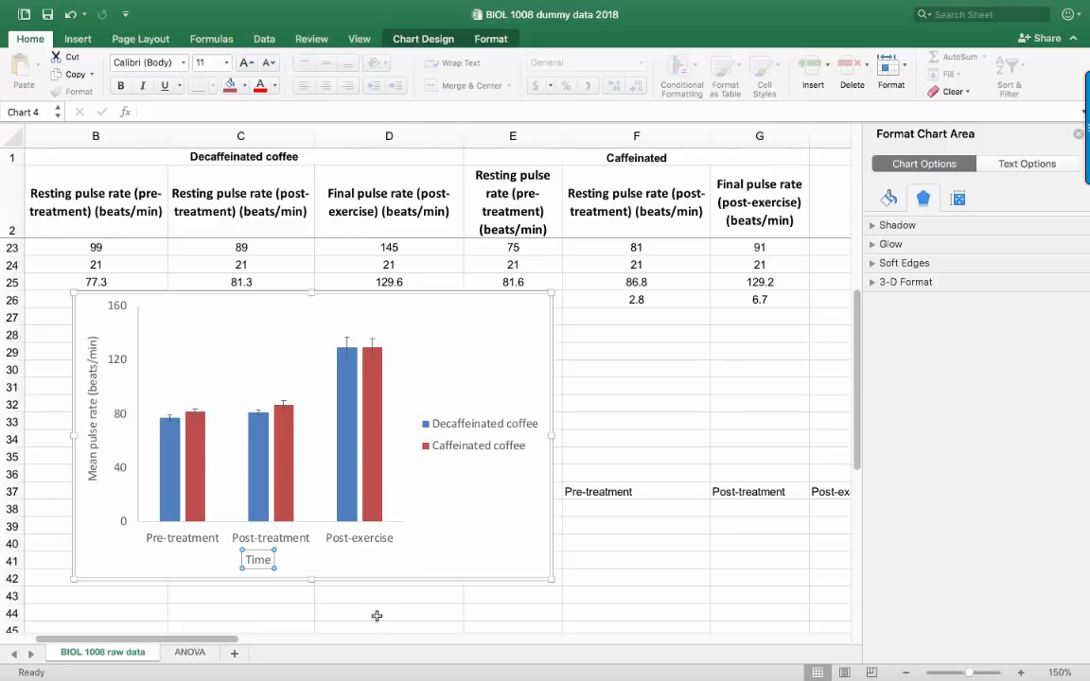
pyautogui.click(99, 451)
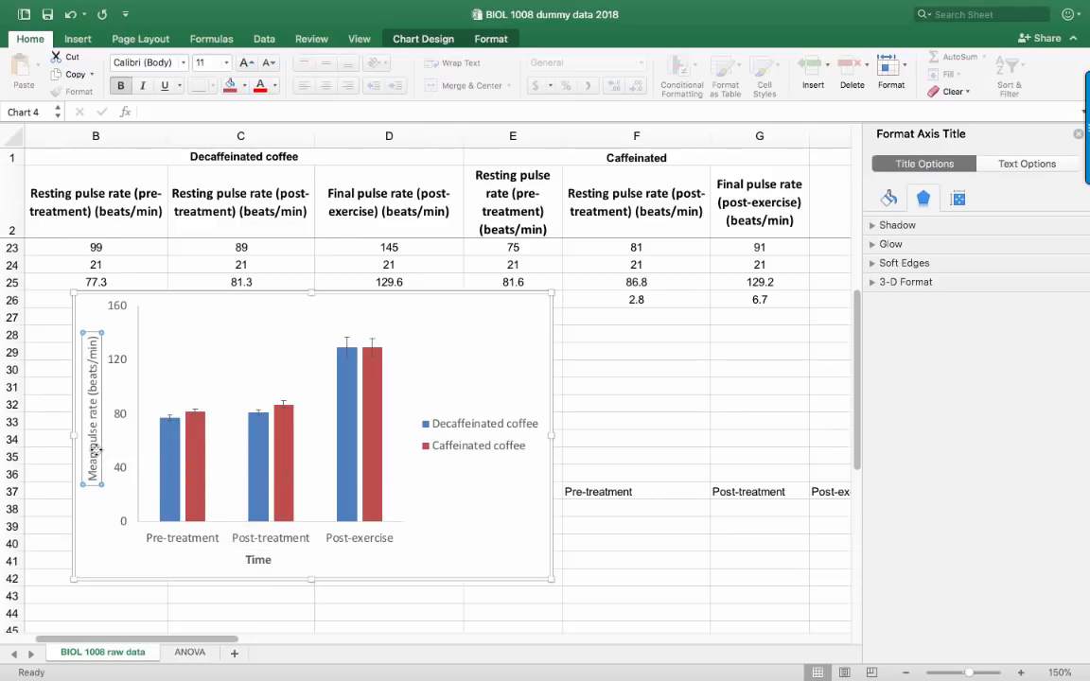
pyautogui.press('super+b')
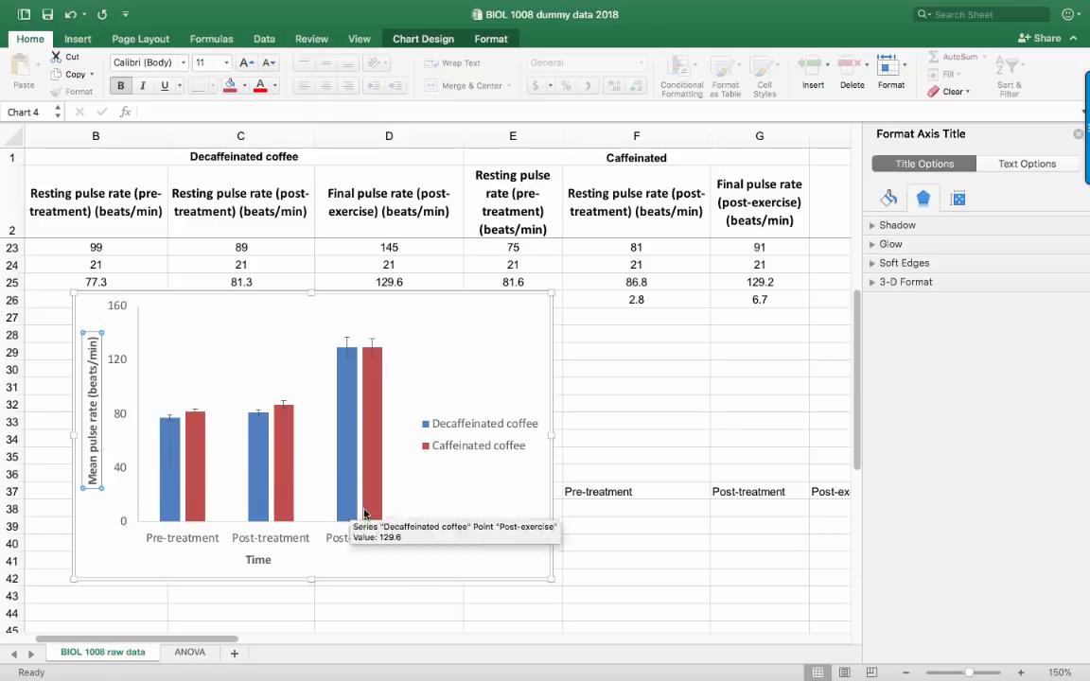
pyautogui.click(469, 519)
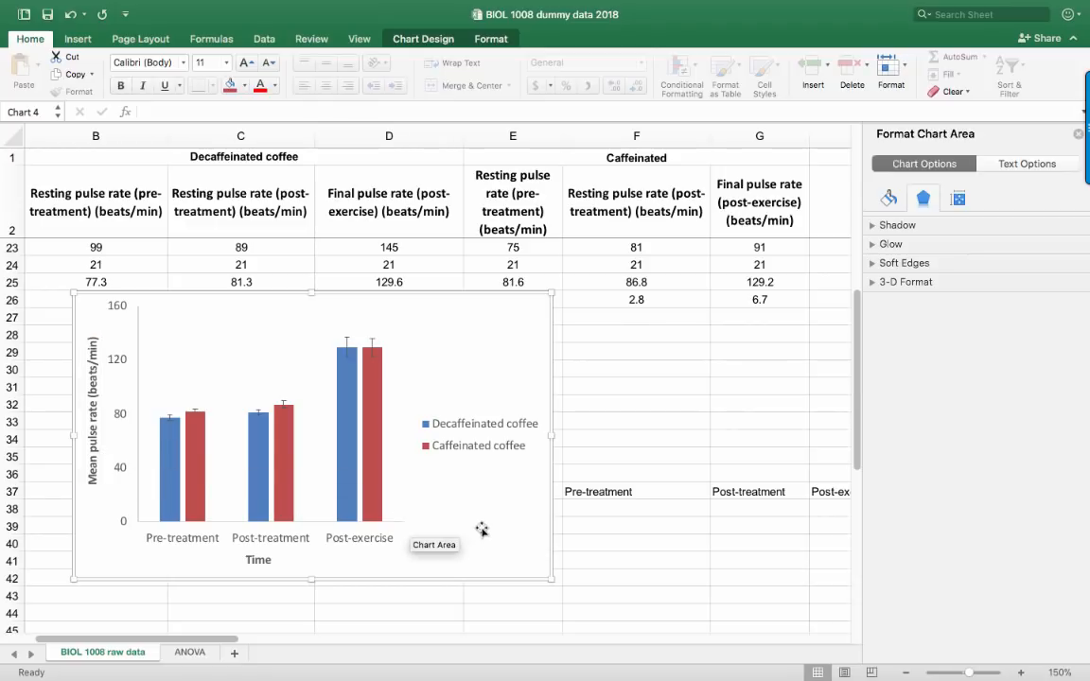
# Examine the file types offered for saving the chart as a picture, leaving without saving
pyautogui.rightClick(481, 533)
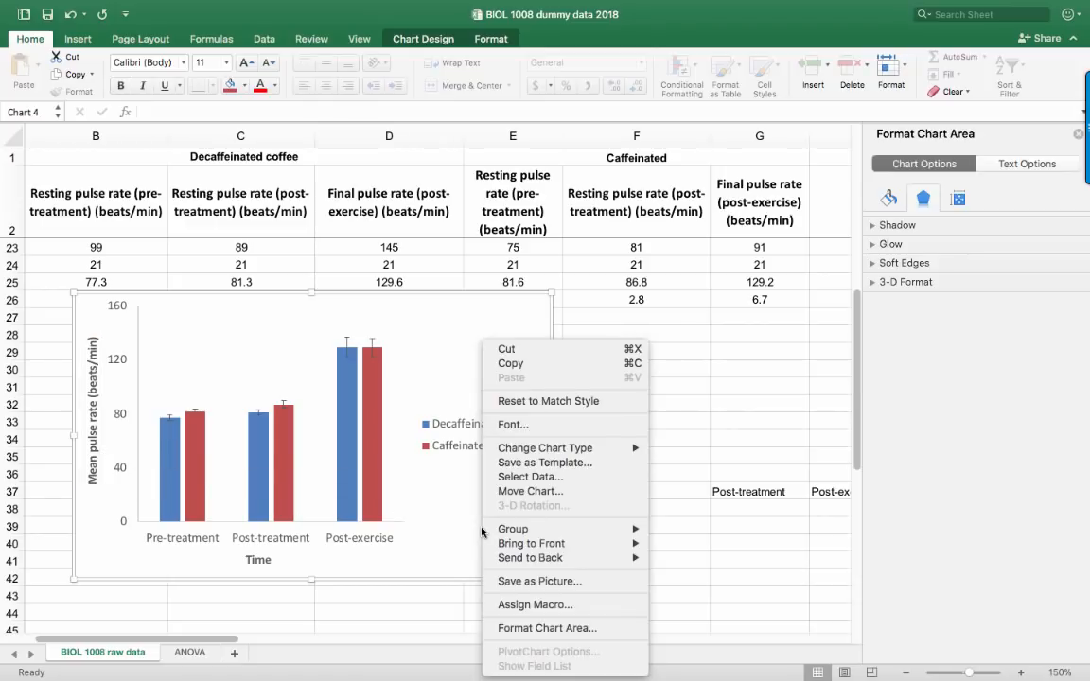
pyautogui.click(540, 580)
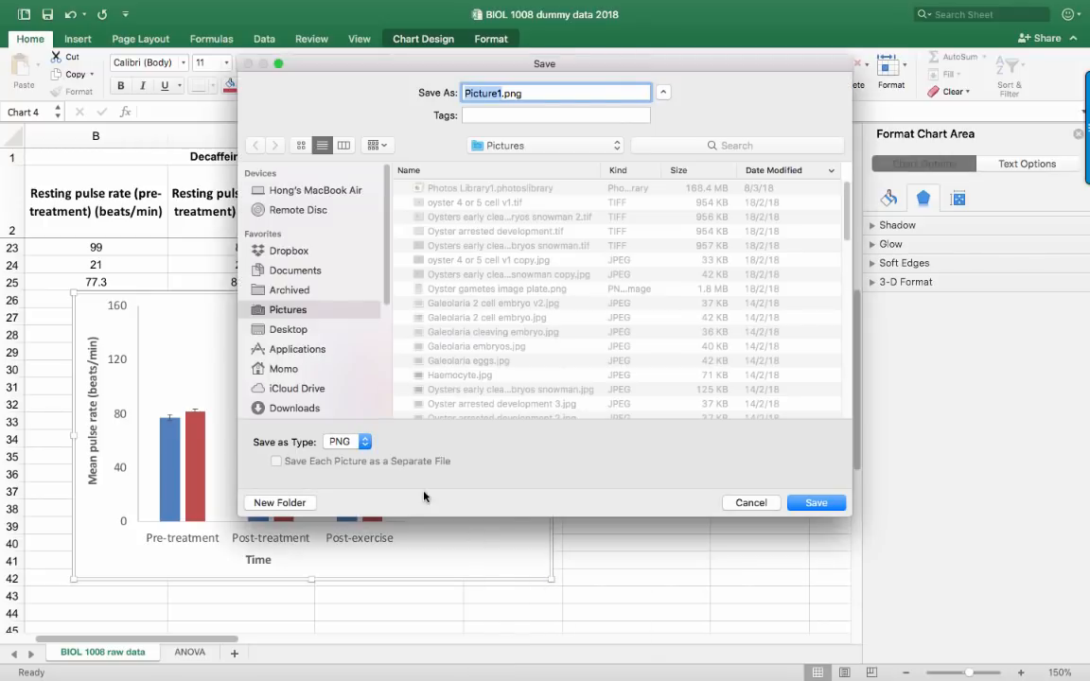
pyautogui.click(342, 447)
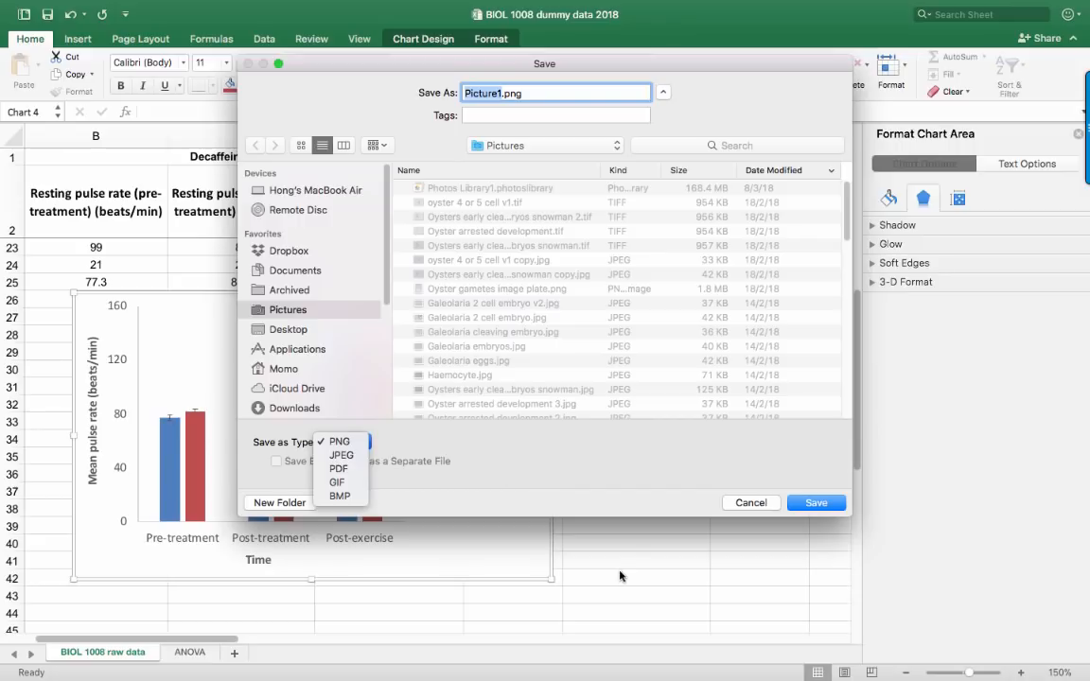
pyautogui.click(743, 498)
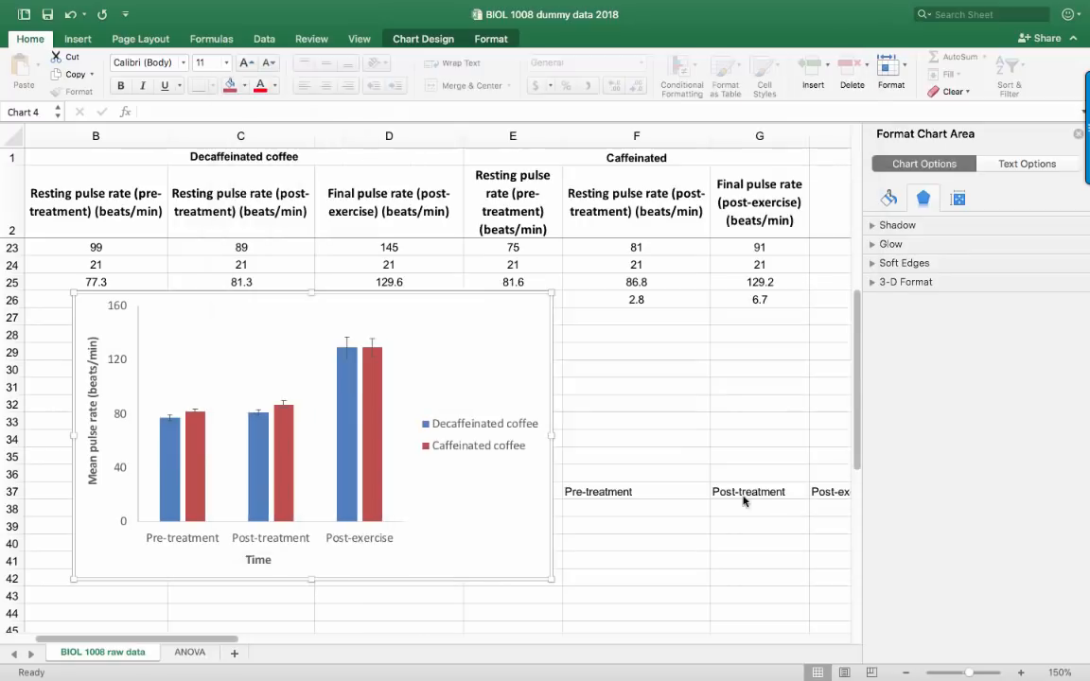